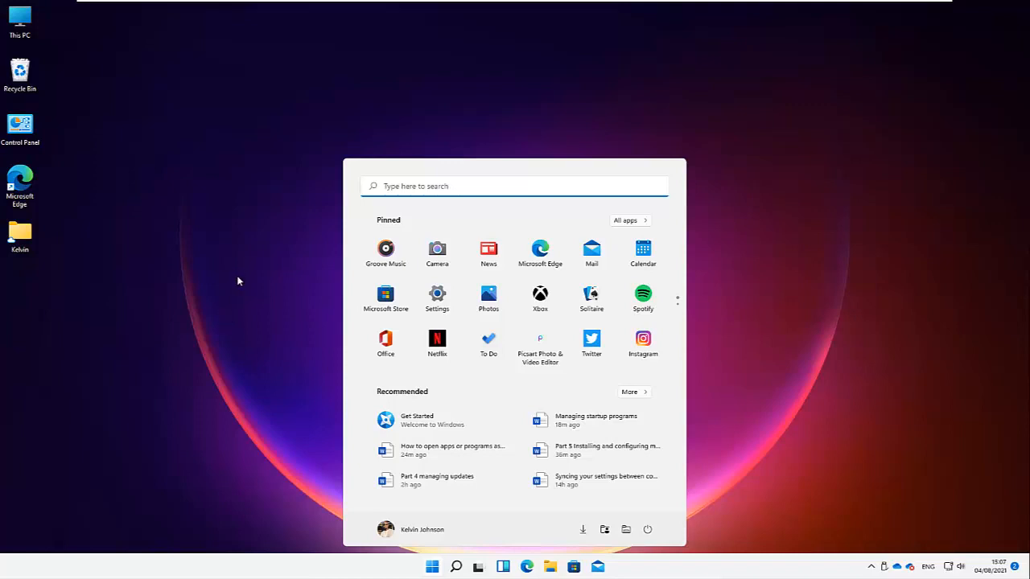
- Search Windows for "store" and show the available options for the Microsoft Store app
{"action": "left_click", "coordinate": [431, 568]}
{"action": "left_click", "coordinate": [432, 567]}
{"action": "left_click", "coordinate": [461, 189]}
{"action": "type", "text": "store"}
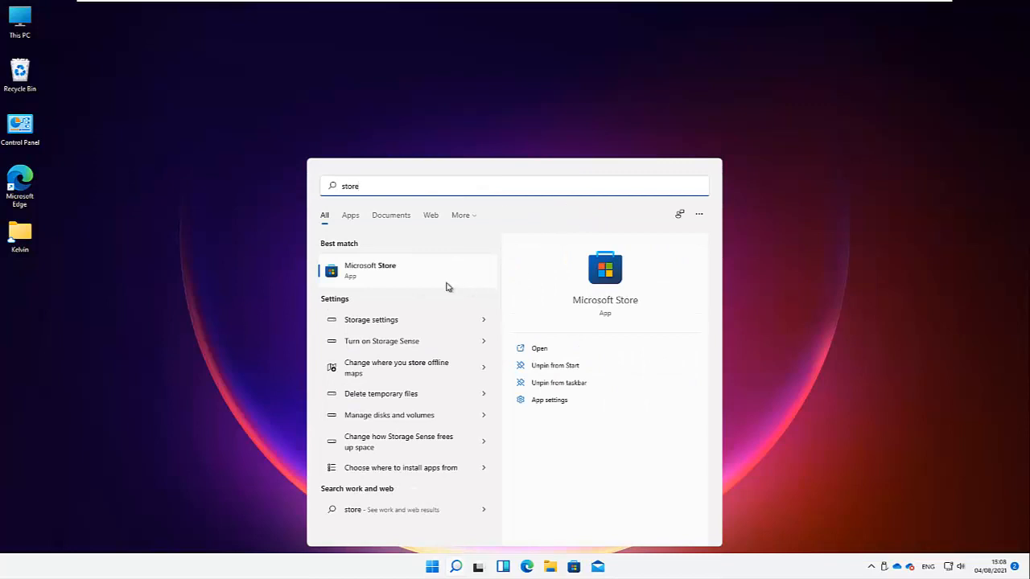
{"action": "right_click", "coordinate": [376, 276]}
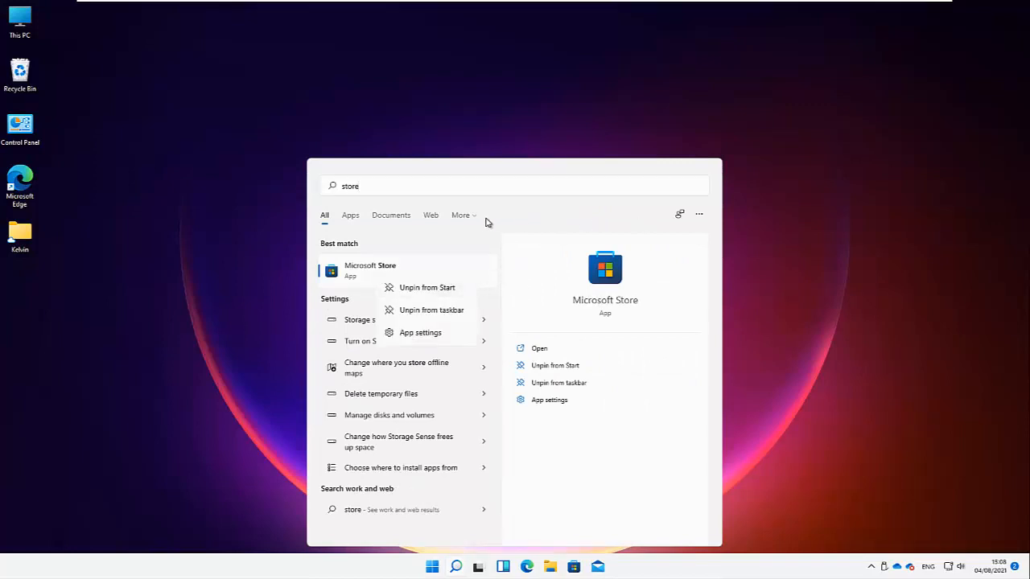
- Open Microsoft Store from the pinned apps in Start and browse the home page down to its collections
{"action": "left_click", "coordinate": [434, 569]}
{"action": "left_click", "coordinate": [434, 568]}
{"action": "left_click", "coordinate": [433, 569]}
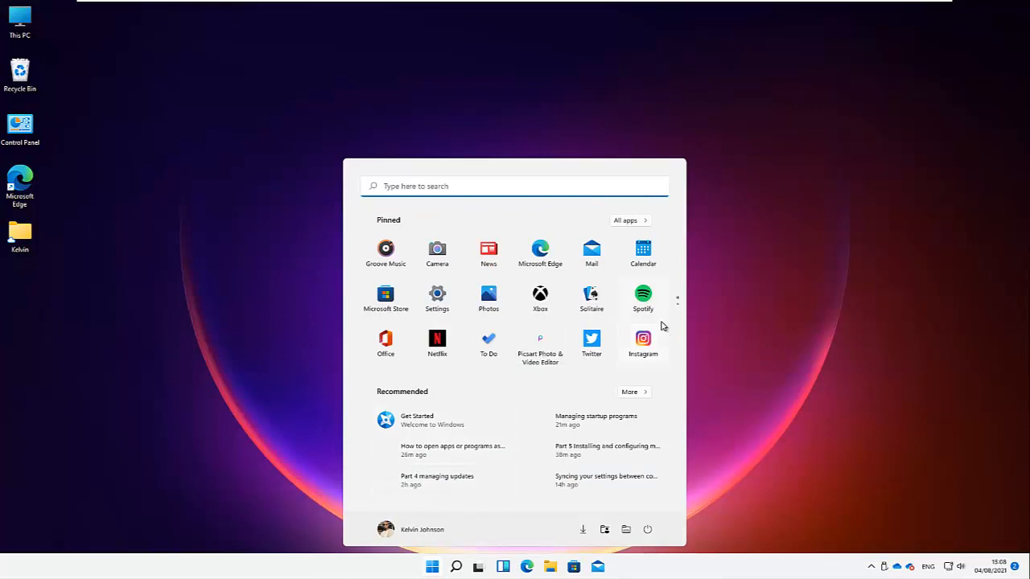
{"action": "left_click", "coordinate": [397, 300]}
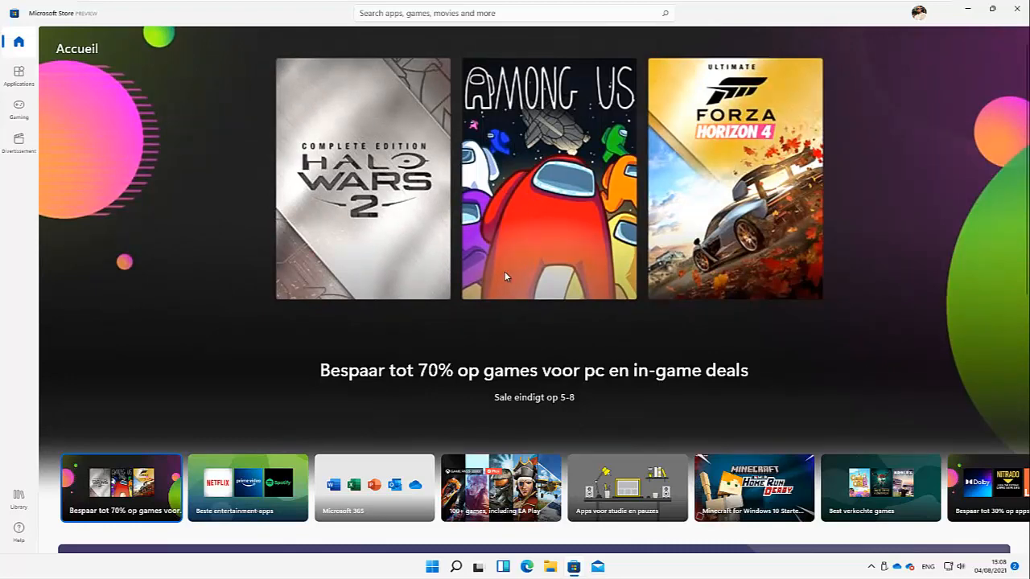
{"action": "scroll", "coordinate": [504, 276], "scroll_direction": "down", "scroll_amount": 6}
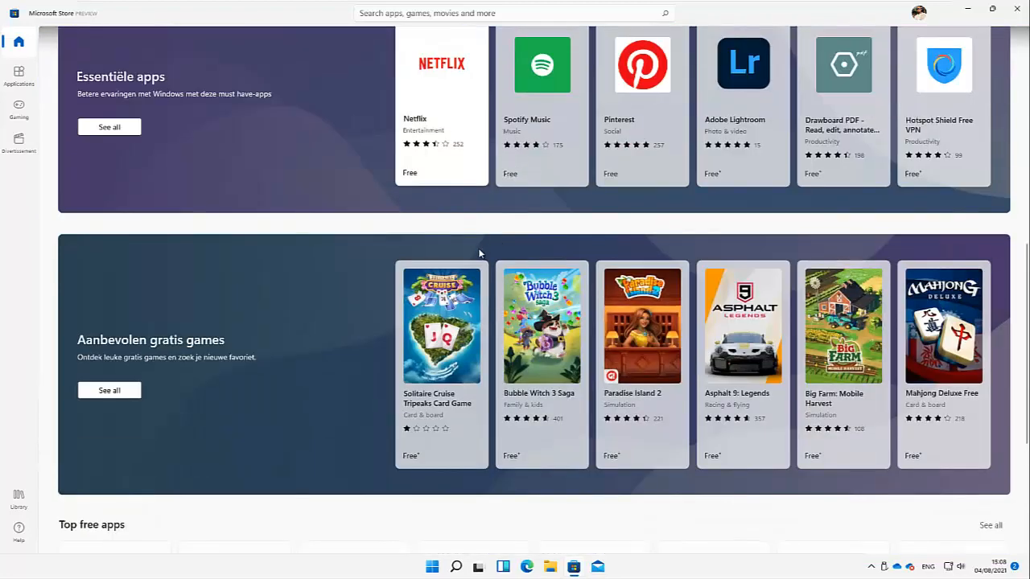
{"action": "scroll", "coordinate": [478, 253], "scroll_direction": "down", "scroll_amount": 5}
{"action": "scroll", "coordinate": [458, 243], "scroll_direction": "down", "scroll_amount": 2}
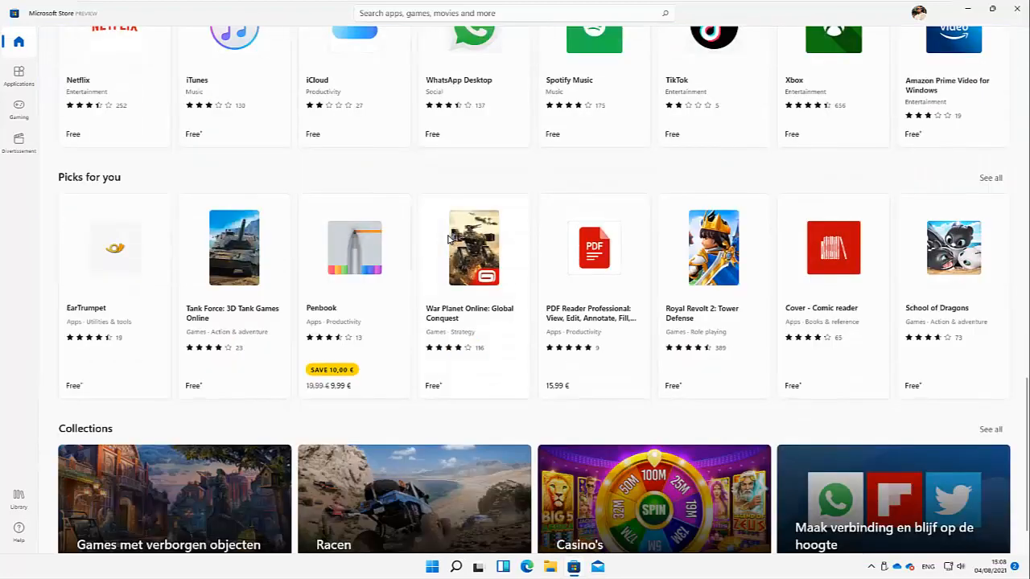
{"action": "scroll", "coordinate": [448, 239], "scroll_direction": "down", "scroll_amount": 1}
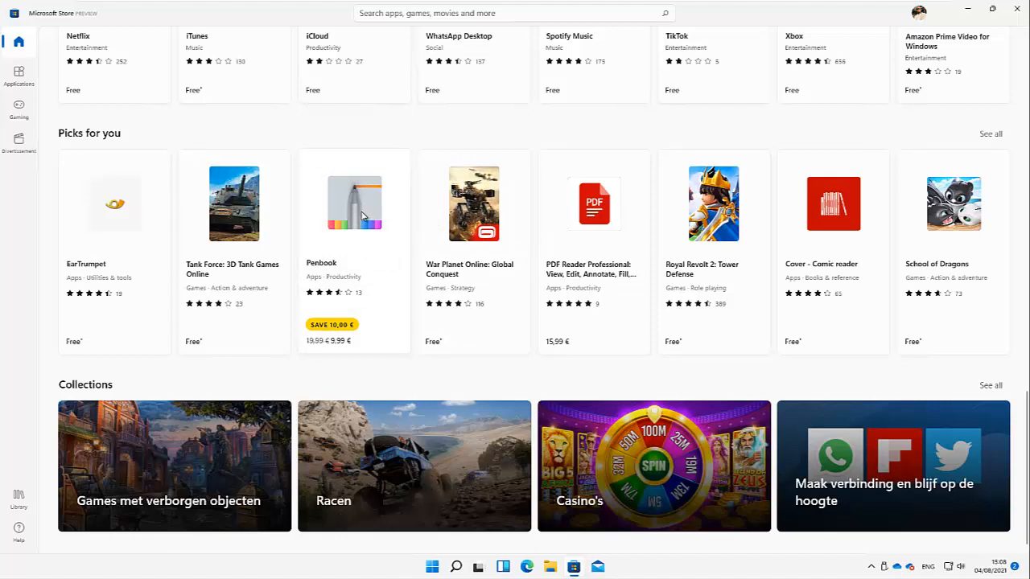
- Search the store for "whatsapp" and install WhatsApp Desktop
{"action": "left_click", "coordinate": [431, 13]}
{"action": "type", "text": "what"}
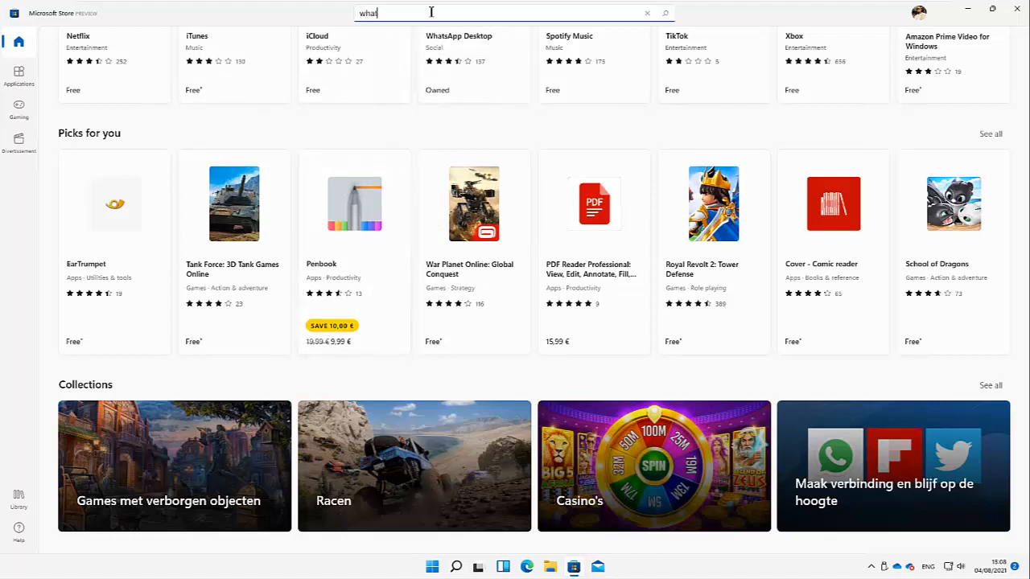
{"action": "type", "text": "sapp"}
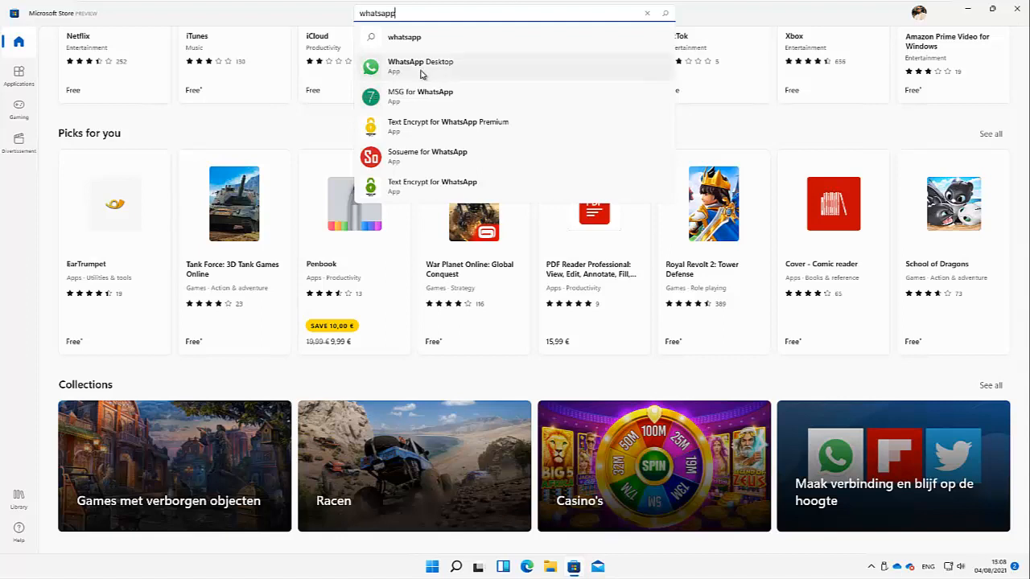
{"action": "left_click", "coordinate": [448, 75]}
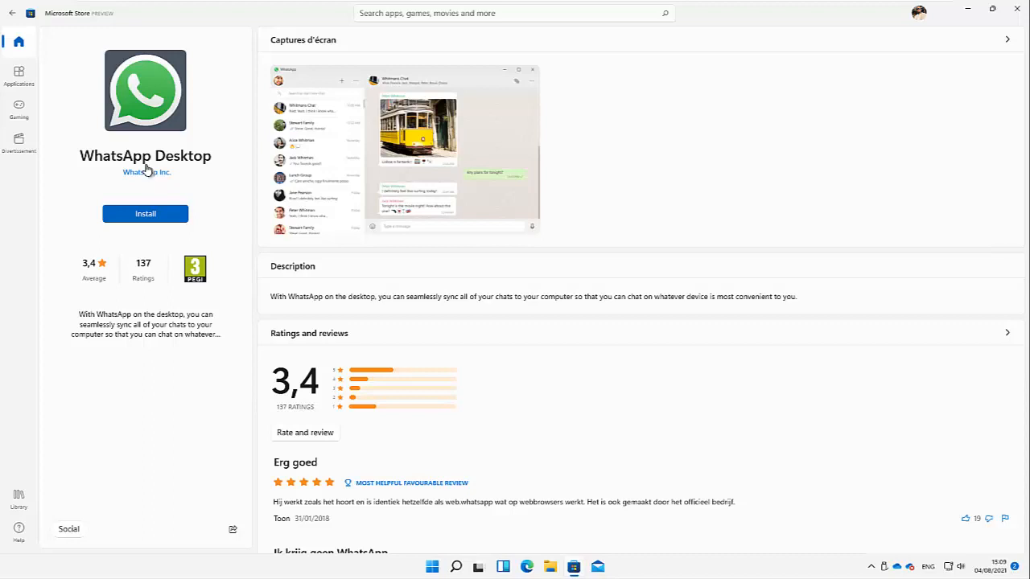
{"action": "left_click", "coordinate": [147, 215]}
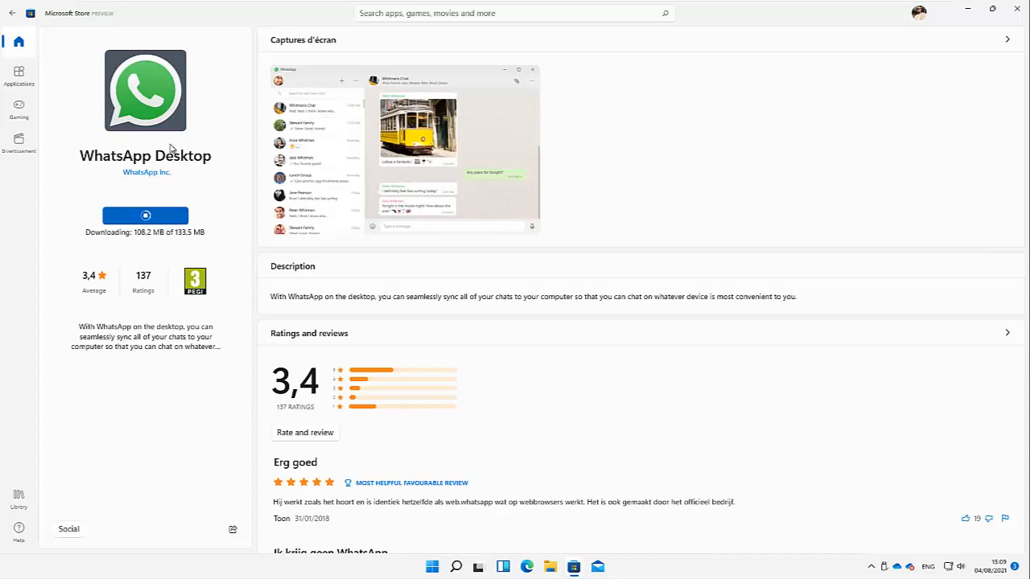
- Browse the store's Applications page while WhatsApp Desktop installs, and pin the installed app to Start
{"action": "left_click", "coordinate": [28, 82]}
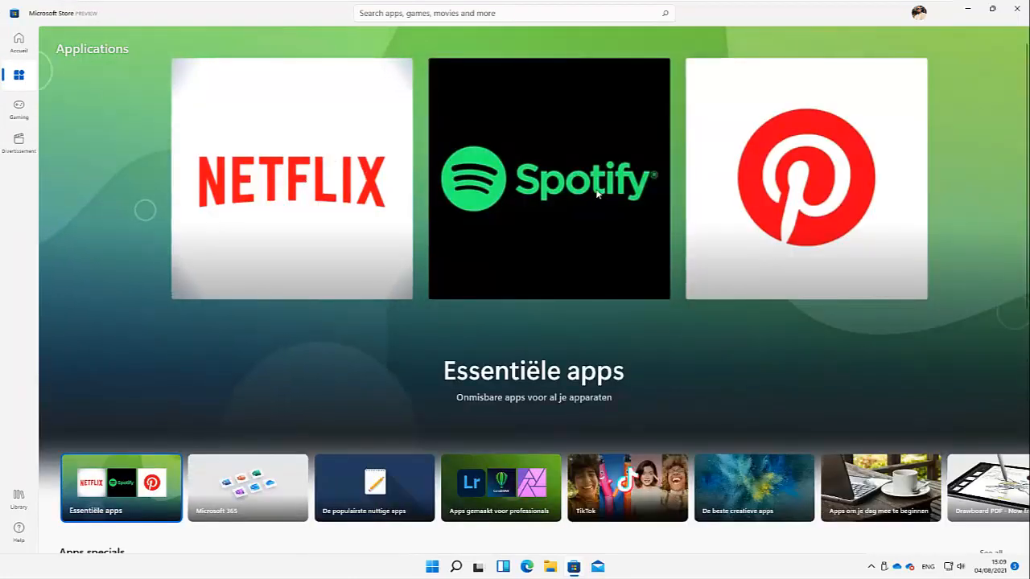
{"action": "scroll", "coordinate": [494, 310], "scroll_direction": "down", "scroll_amount": 8}
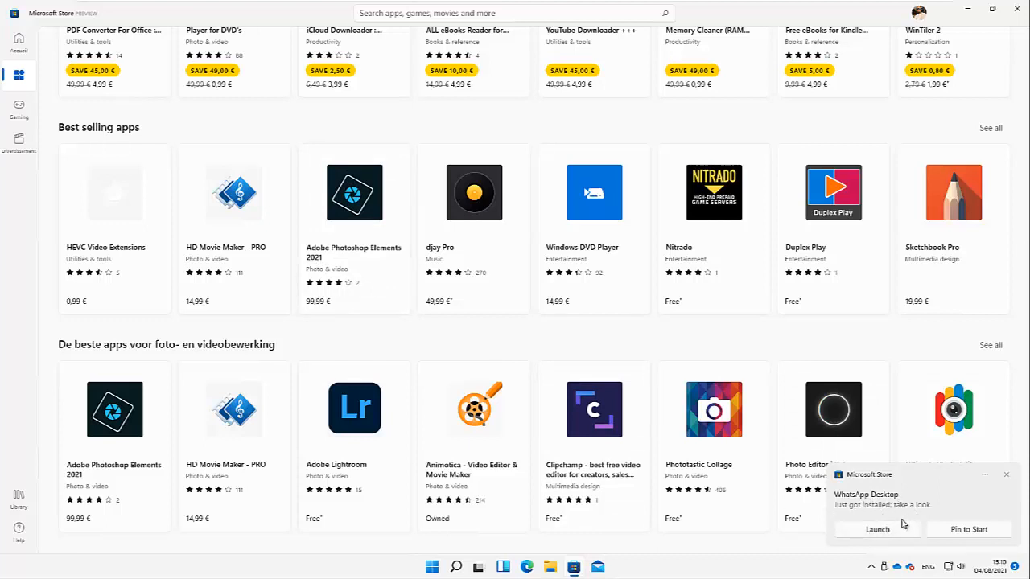
{"action": "left_click", "coordinate": [963, 537]}
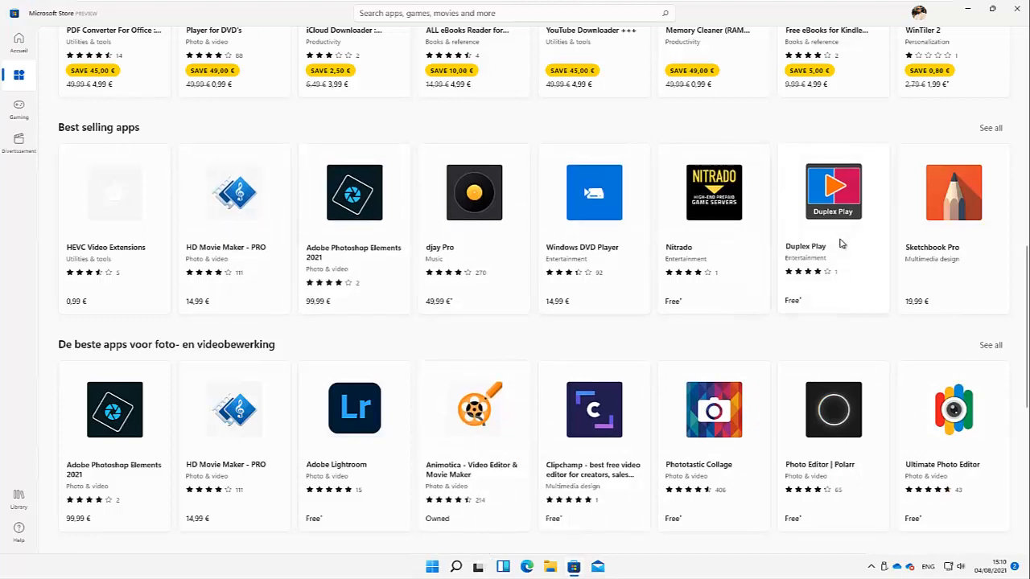
- Look through the productivity apps on the Applications page and the game sections on the Gaming page
{"action": "scroll", "coordinate": [846, 322], "scroll_direction": "down", "scroll_amount": 3}
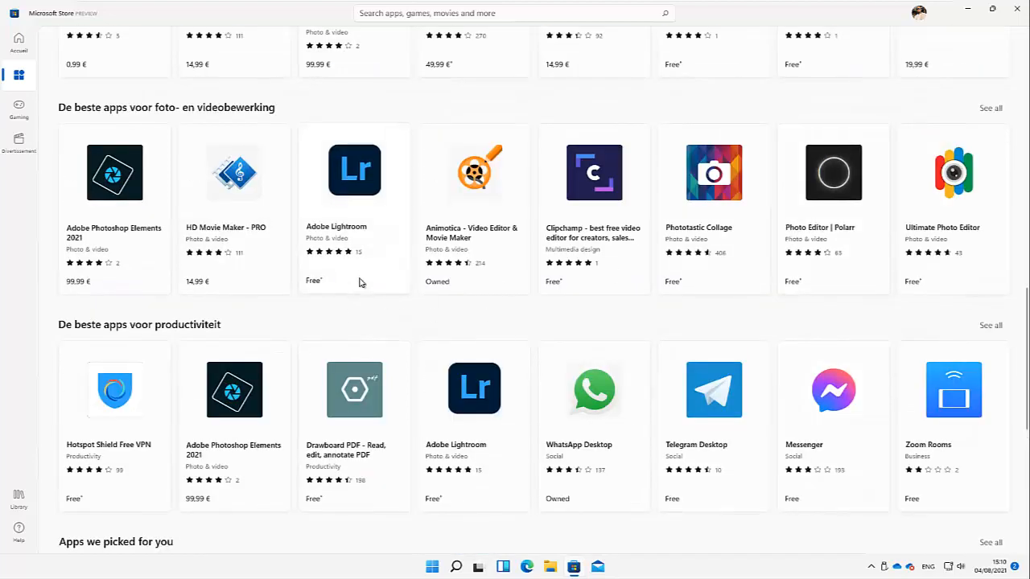
{"action": "left_click", "coordinate": [24, 120]}
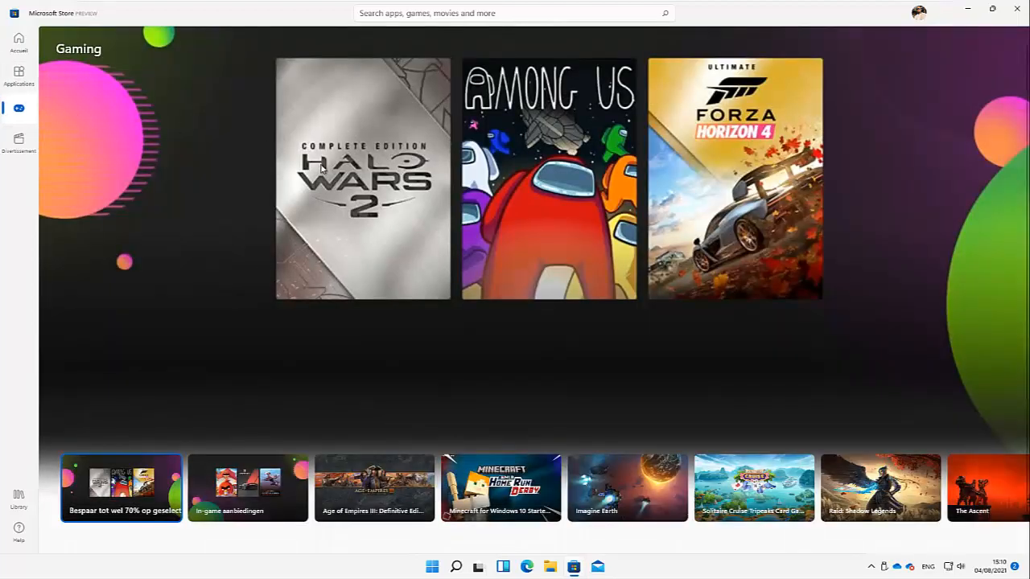
{"action": "scroll", "coordinate": [321, 217], "scroll_direction": "down", "scroll_amount": 1}
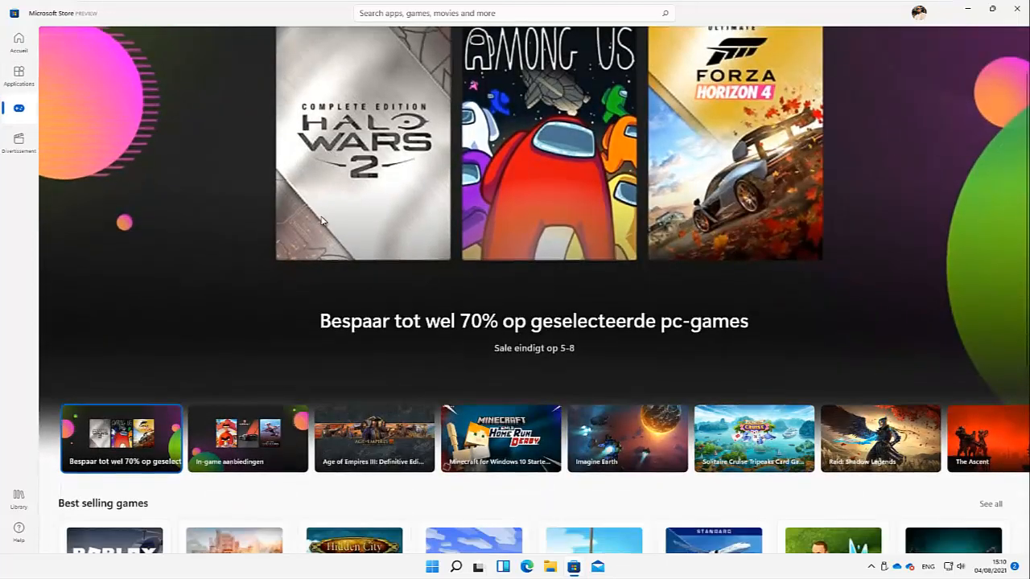
{"action": "scroll", "coordinate": [321, 217], "scroll_direction": "down", "scroll_amount": 6}
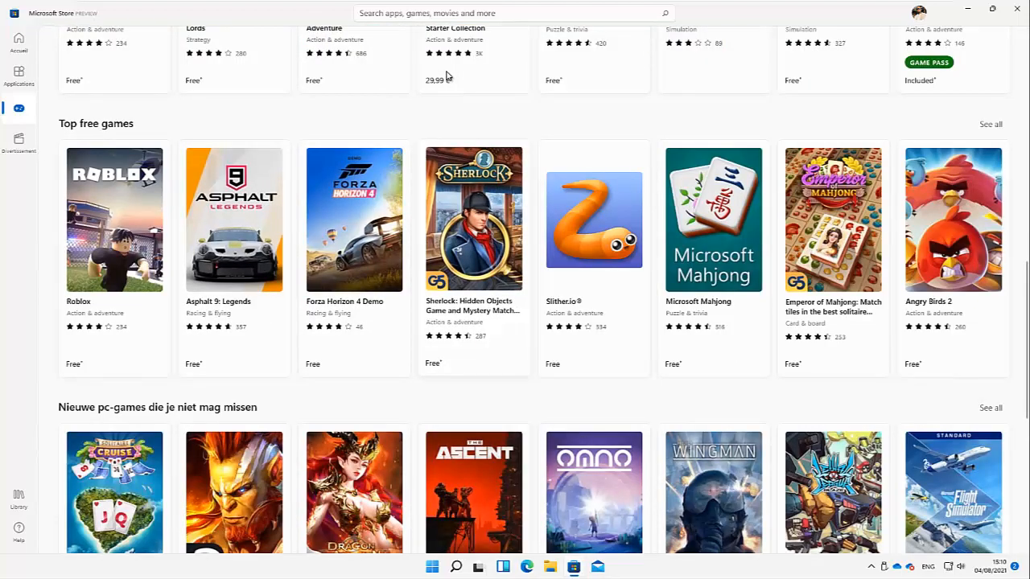
- Search the store for "adventure free" and look through the results
{"action": "left_click", "coordinate": [445, 13]}
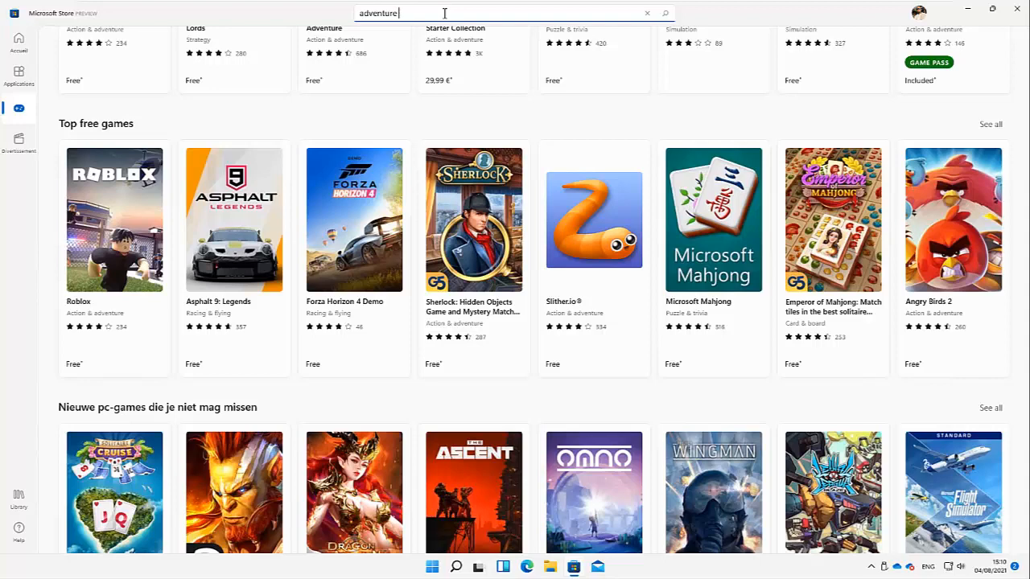
{"action": "type", "text": "free"}
{"action": "key", "text": "Return"}
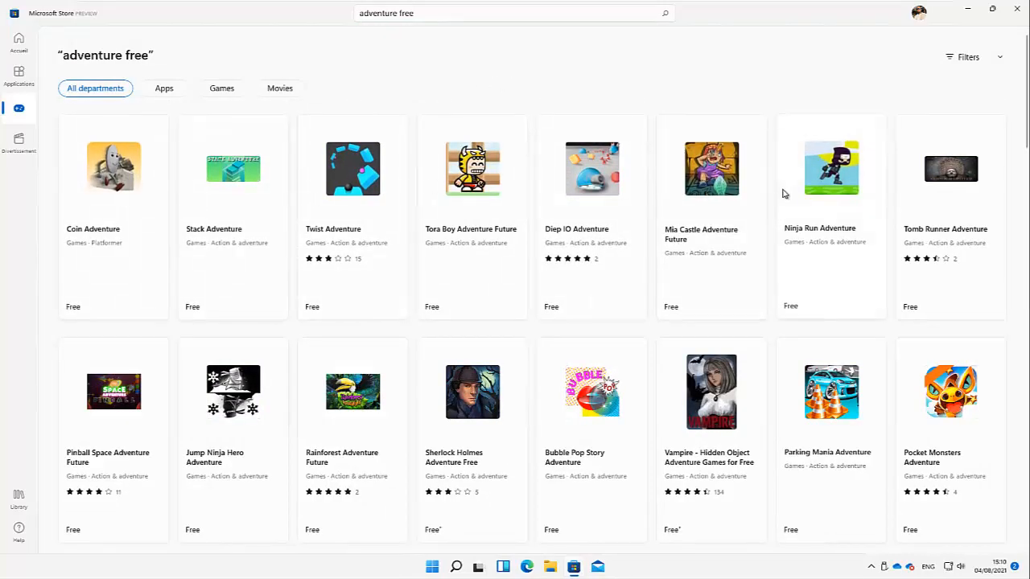
{"action": "scroll", "coordinate": [764, 195], "scroll_direction": "down", "scroll_amount": 3}
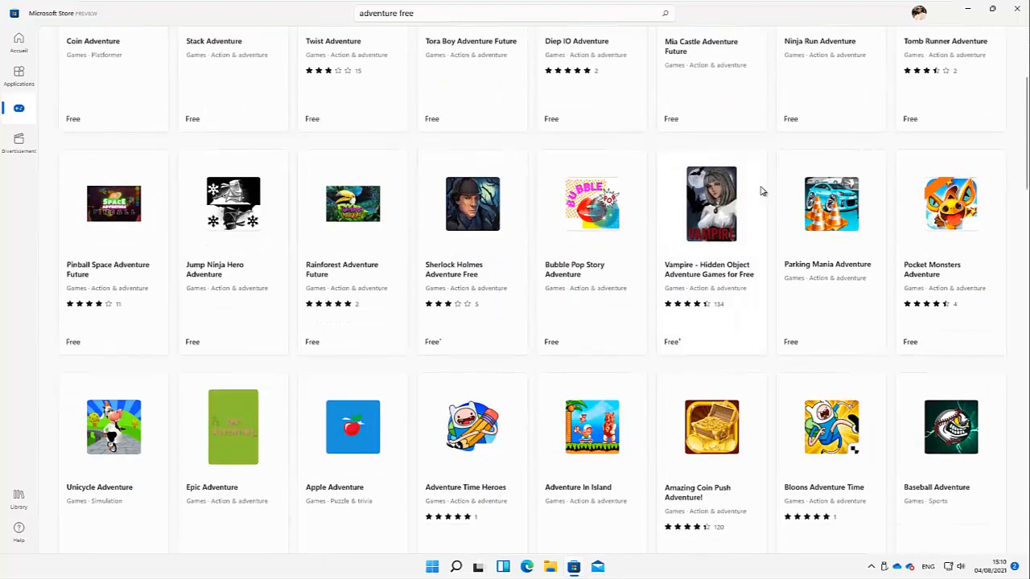
{"action": "scroll", "coordinate": [760, 188], "scroll_direction": "down", "scroll_amount": 2}
{"action": "scroll", "coordinate": [756, 186], "scroll_direction": "down", "scroll_amount": 6}
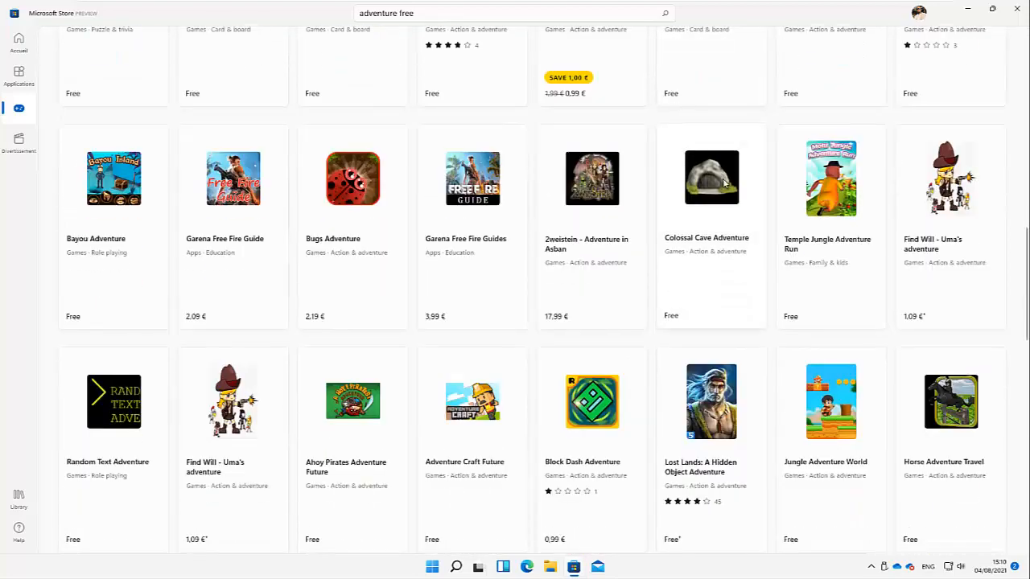
{"action": "scroll", "coordinate": [815, 207], "scroll_direction": "down", "scroll_amount": 2}
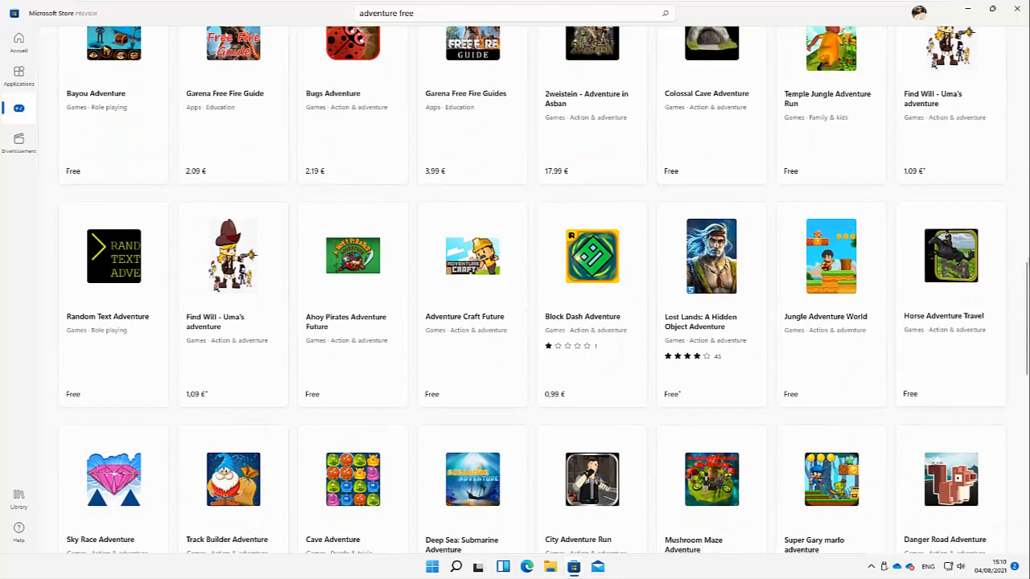
{"action": "scroll", "coordinate": [888, 57], "scroll_direction": "up", "scroll_amount": 8}
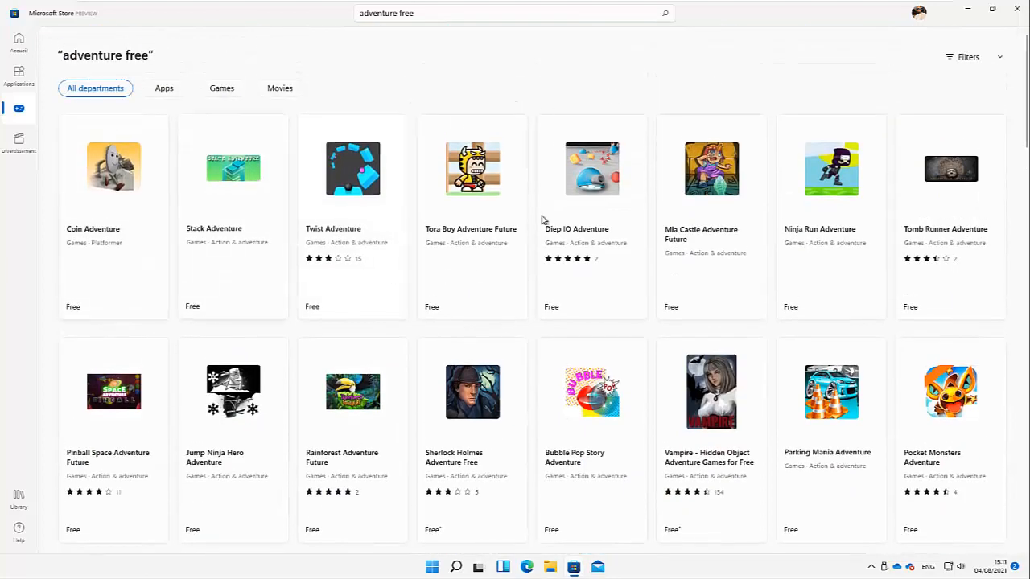
- Return to the store's Applications page and clear the "adventure free" search text
{"action": "double_click", "coordinate": [406, 17]}
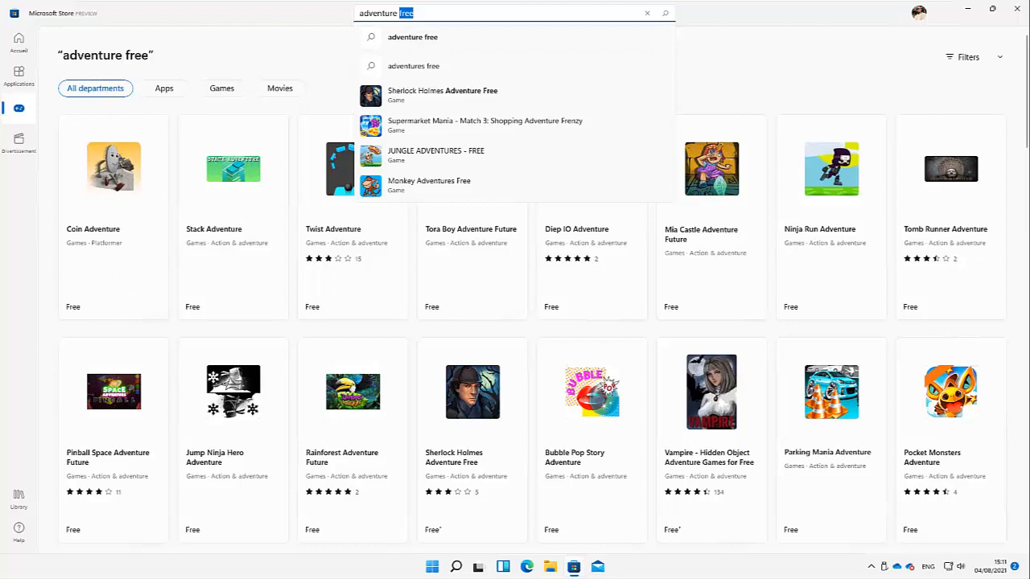
{"action": "left_click", "coordinate": [17, 74]}
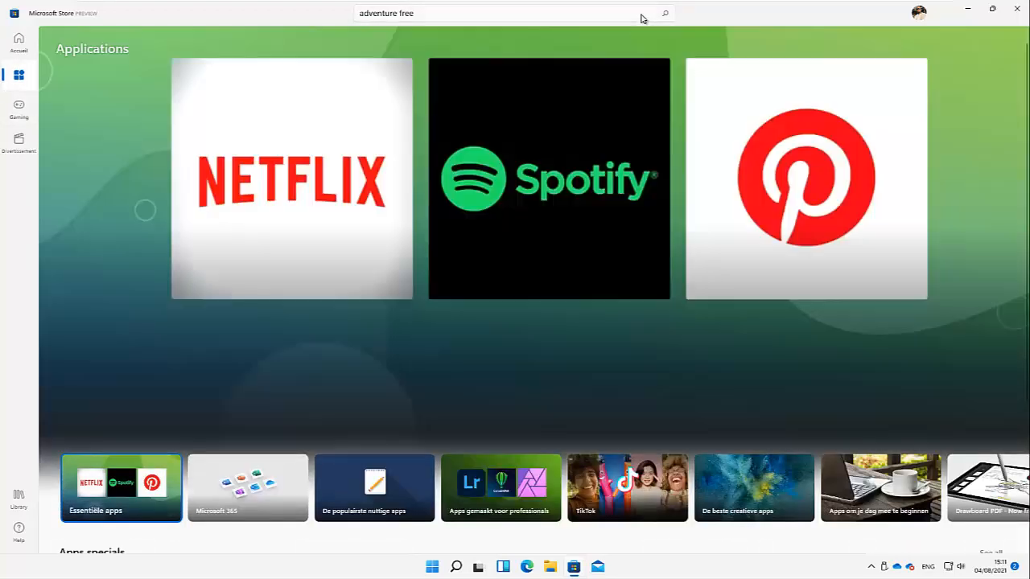
{"action": "left_click", "coordinate": [646, 21]}
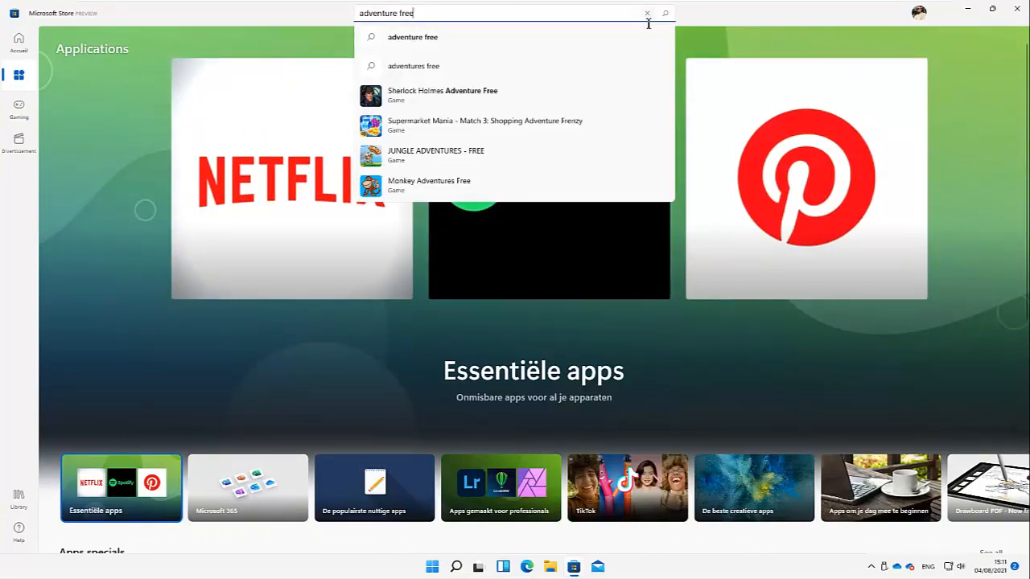
{"action": "key", "text": "Escape"}
- Open the product page of HD Movie Maker - PRO from the photo and video editing apps
{"action": "scroll", "coordinate": [624, 366], "scroll_direction": "down", "scroll_amount": 2}
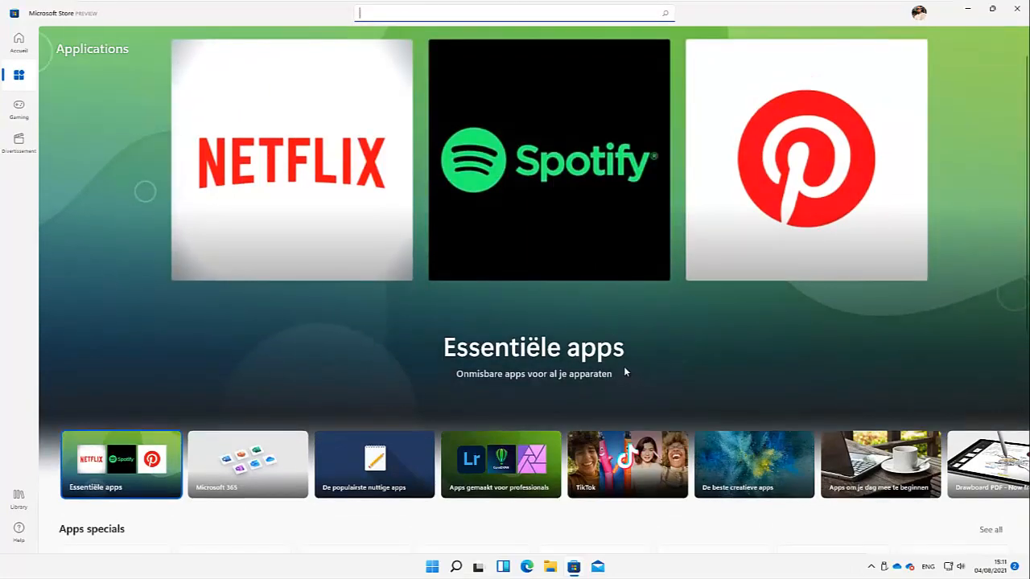
{"action": "scroll", "coordinate": [616, 358], "scroll_direction": "down", "scroll_amount": 10}
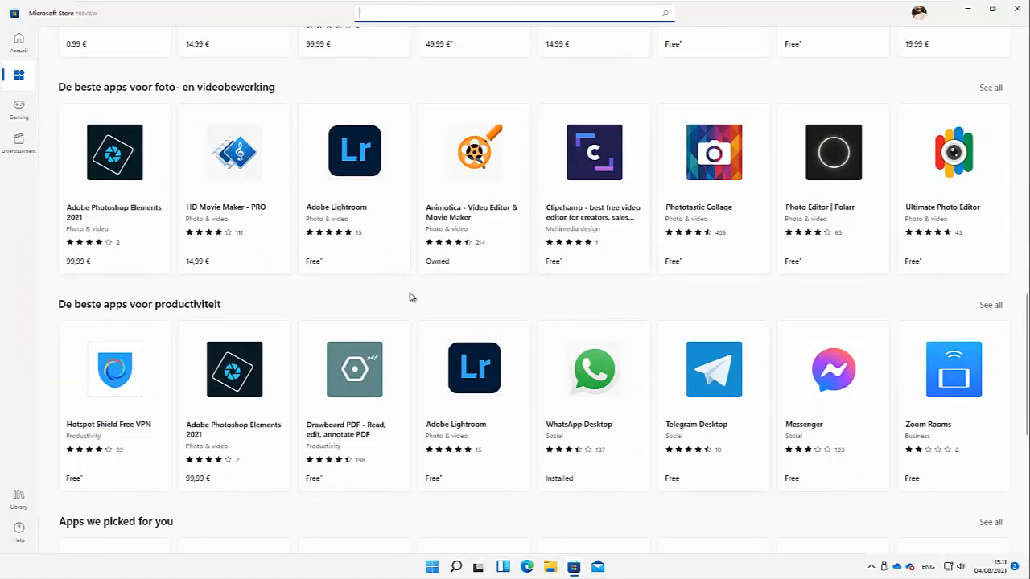
{"action": "left_click", "coordinate": [239, 201]}
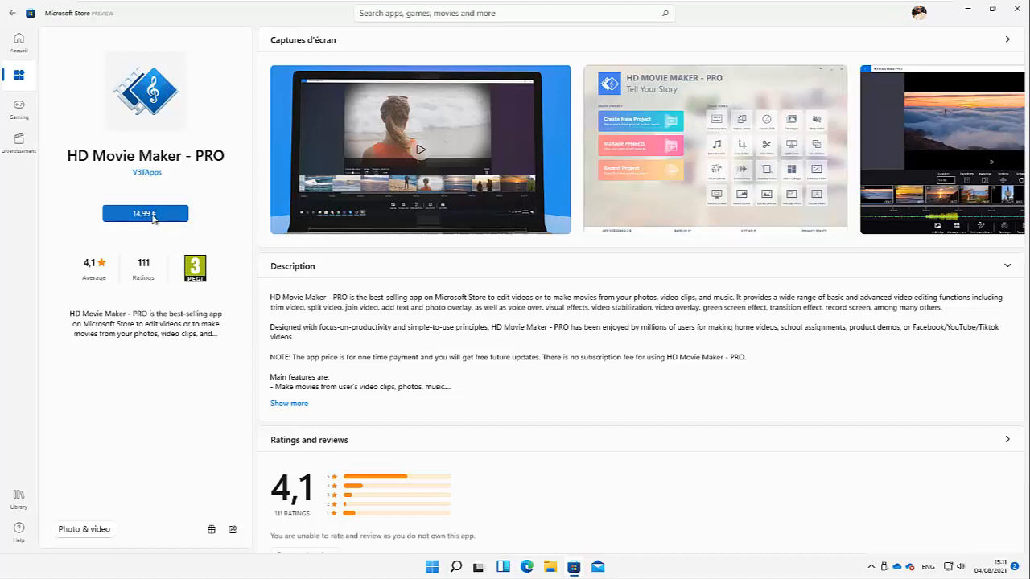
- Start buying HD Movie Maker - PRO, verify the account with its PIN, and cancel at the purchase confirmation
{"action": "left_click", "coordinate": [153, 219]}
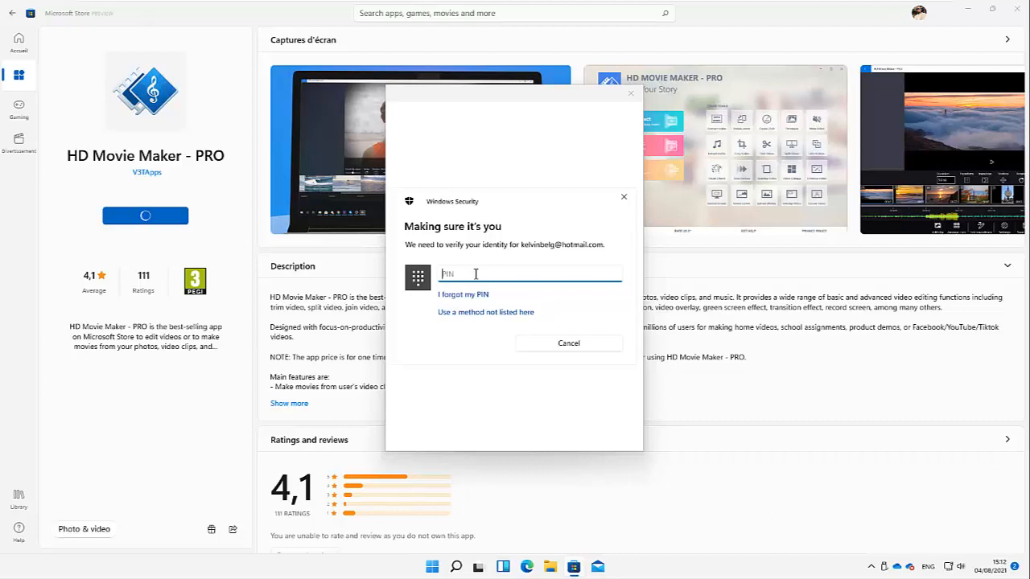
{"action": "type", "text": "•••"}
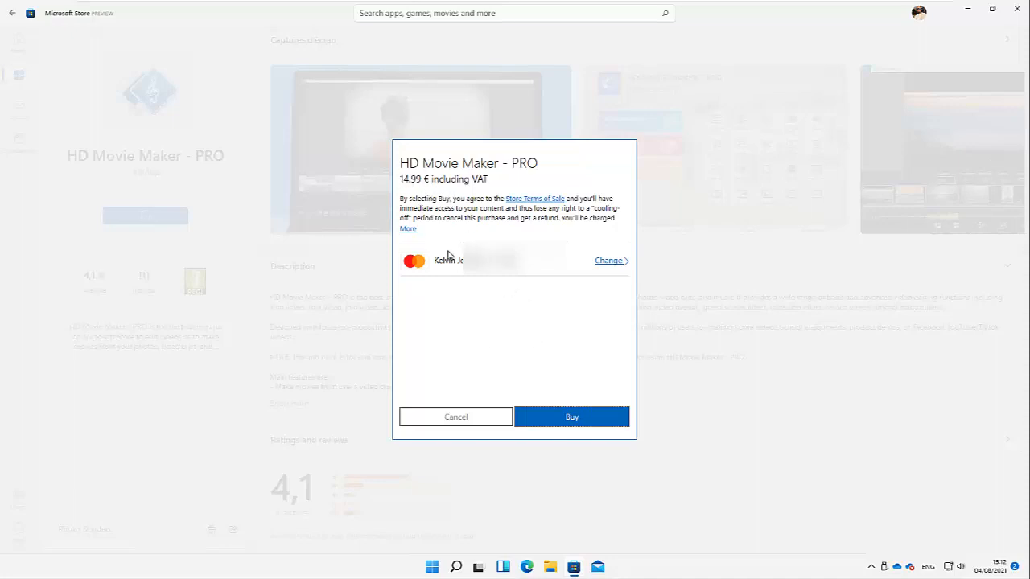
{"action": "left_click", "coordinate": [470, 417]}
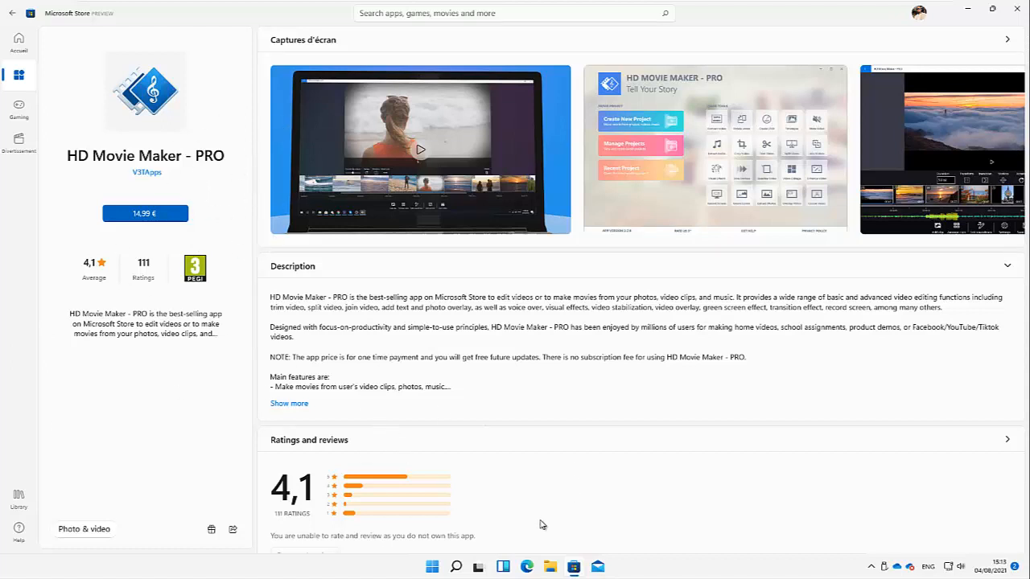
- Check the second page of pinned apps in Start for WhatsApp Desktop
{"action": "left_click", "coordinate": [433, 568]}
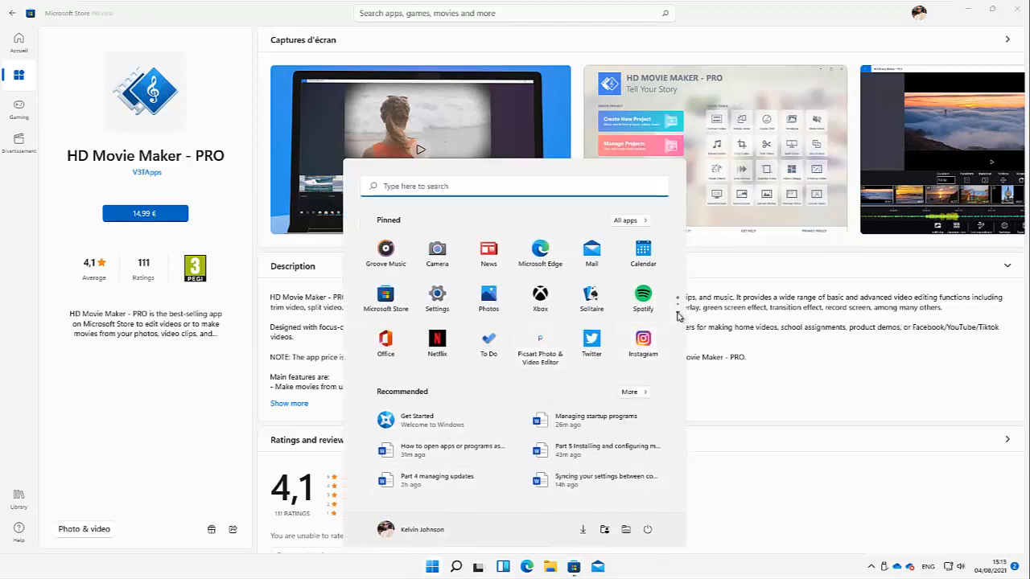
{"action": "scroll", "coordinate": [678, 316], "scroll_direction": "down", "scroll_amount": 1}
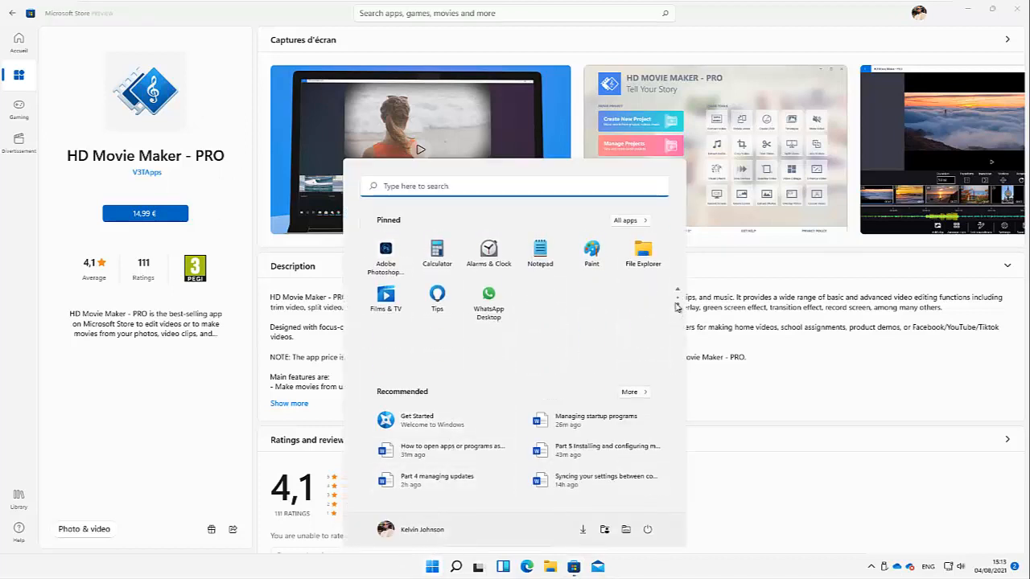
- Launch WhatsApp Desktop from the pinned apps in Start, look at its linking instructions, and close its window
{"action": "left_click", "coordinate": [487, 306]}
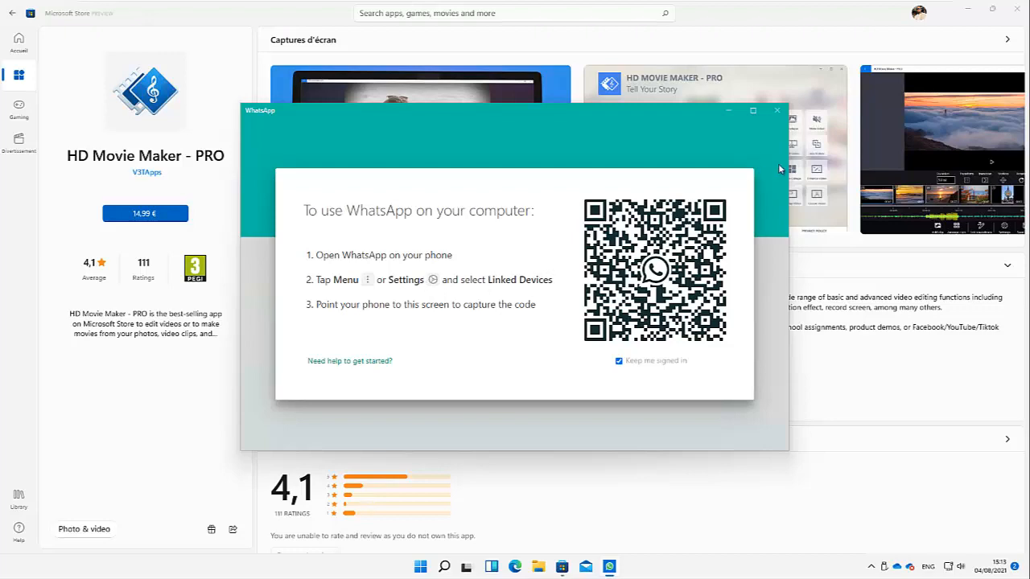
{"action": "left_click", "coordinate": [777, 111]}
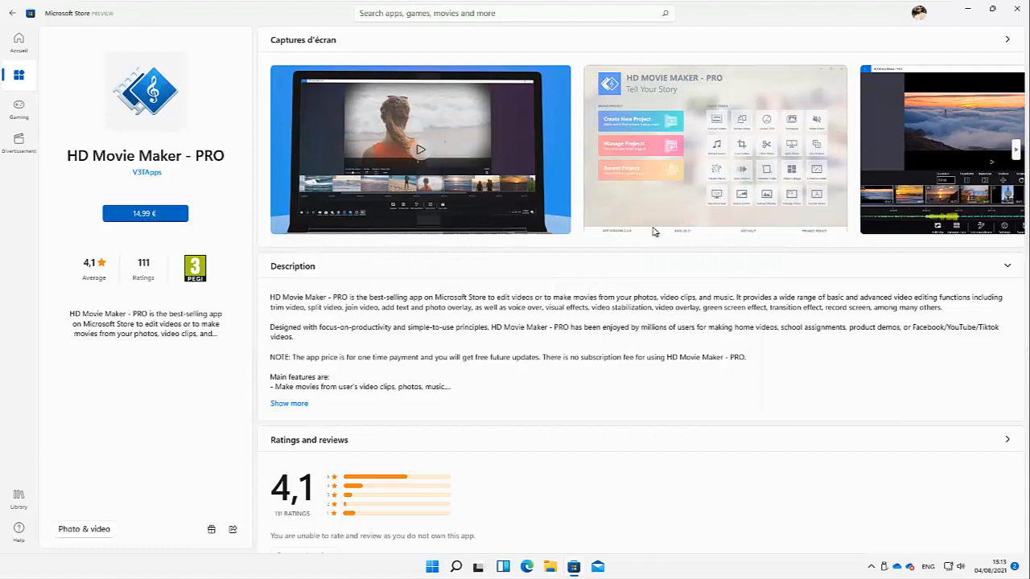
- Open Settings from Start and go to the Apps & features page
{"action": "left_click", "coordinate": [433, 567]}
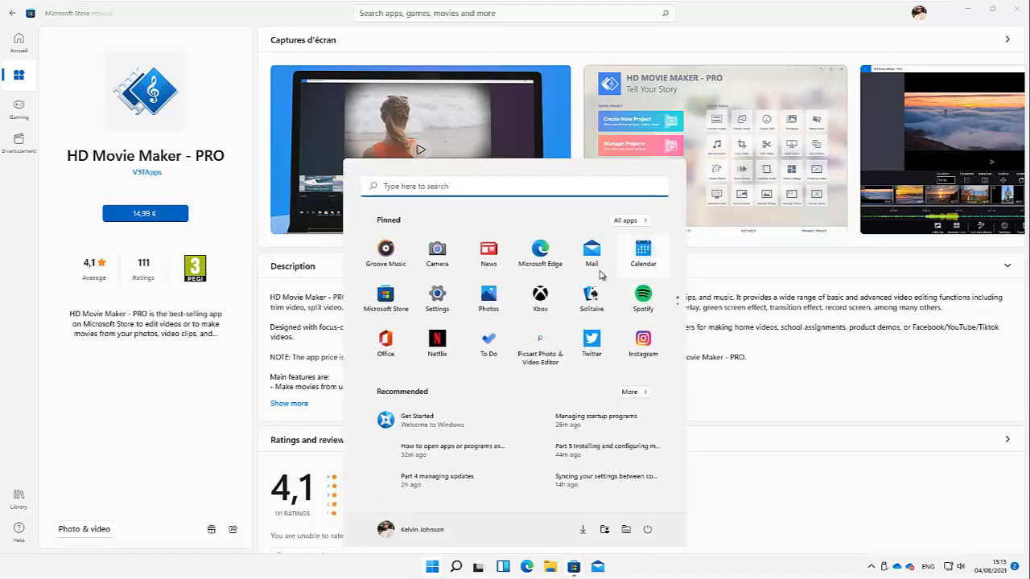
{"action": "left_click", "coordinate": [441, 303]}
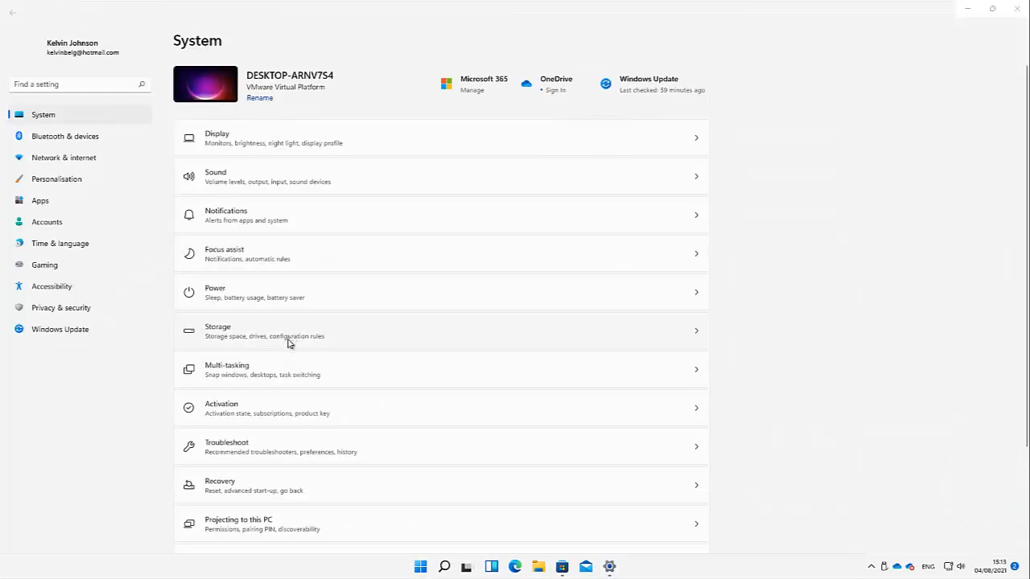
{"action": "left_click", "coordinate": [60, 207]}
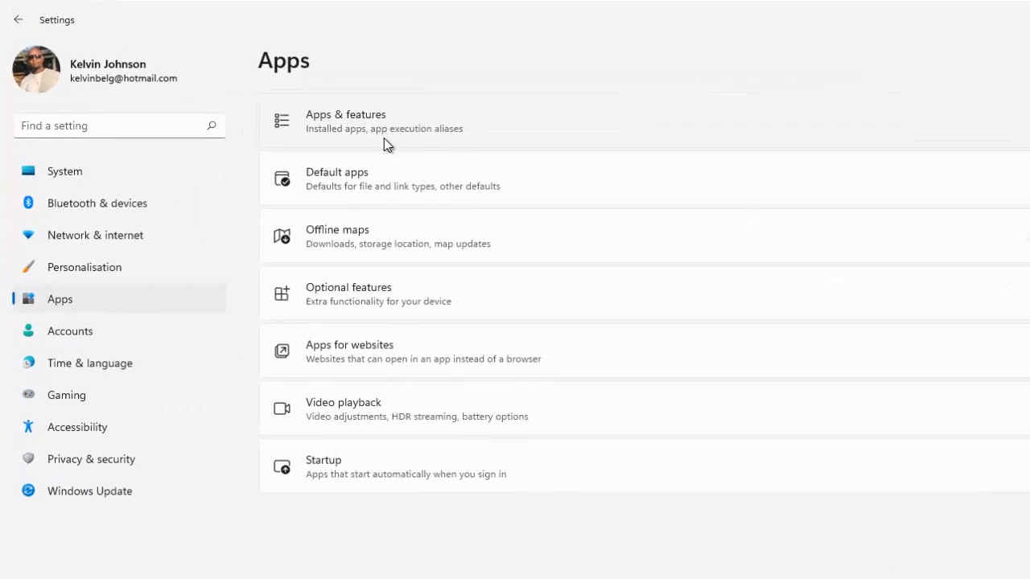
{"action": "left_click", "coordinate": [384, 140]}
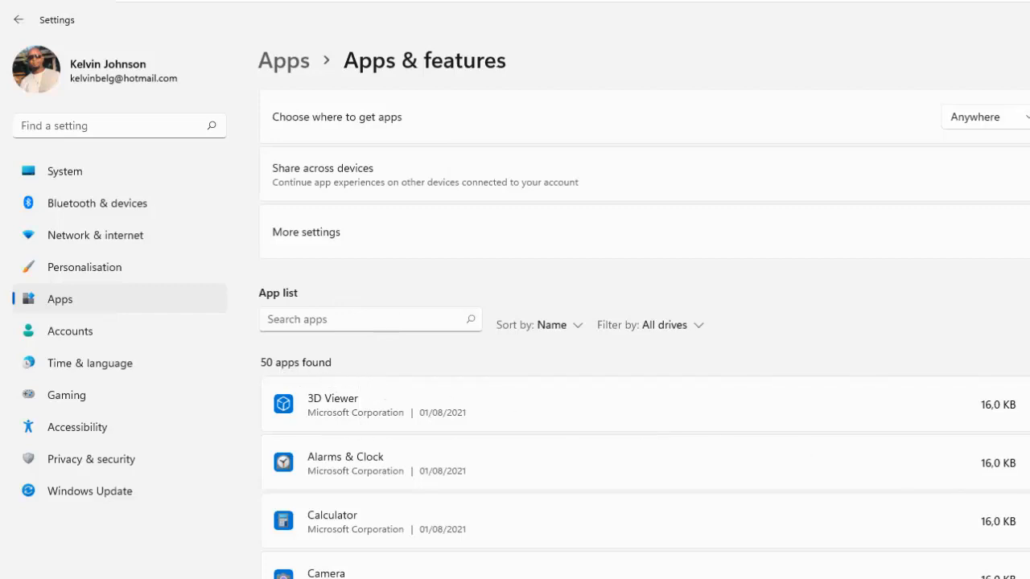
- Look through the installed apps and filter the app list by "what" to find WhatsApp Desktop
{"action": "scroll", "coordinate": [984, 502], "scroll_direction": "down", "scroll_amount": 10}
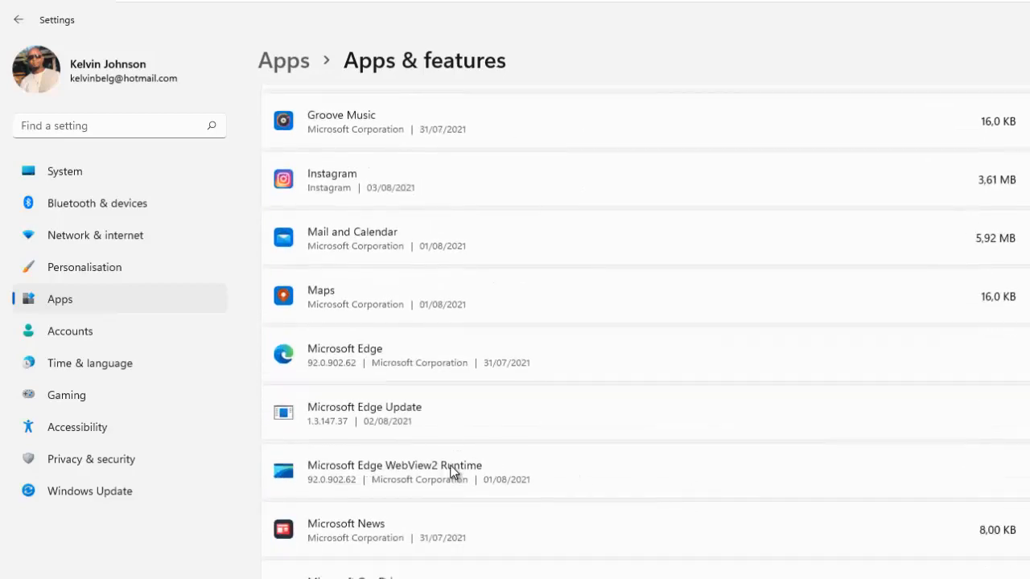
{"action": "scroll", "coordinate": [453, 473], "scroll_direction": "down", "scroll_amount": 15}
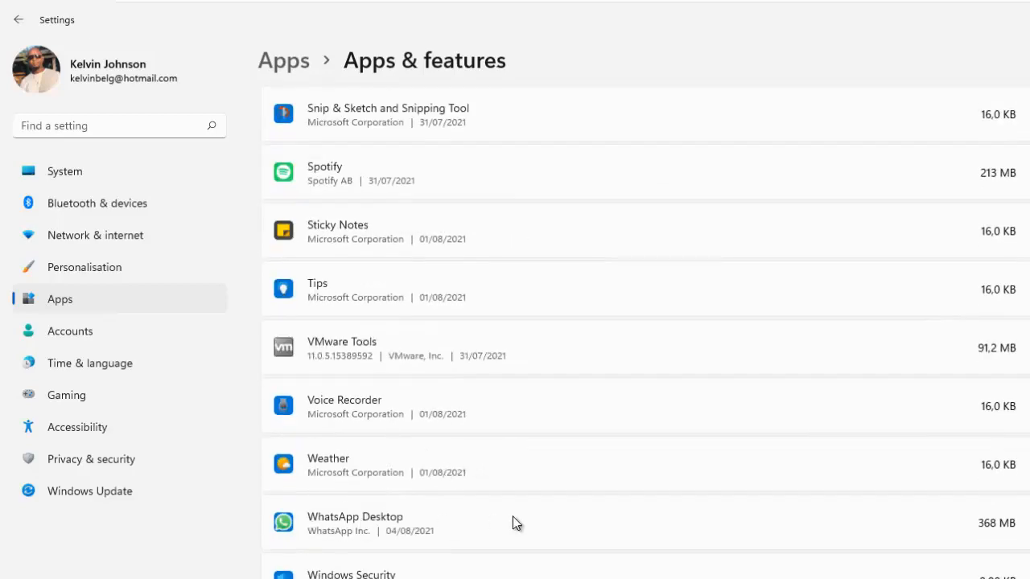
{"action": "scroll", "coordinate": [508, 513], "scroll_direction": "up", "scroll_amount": 20}
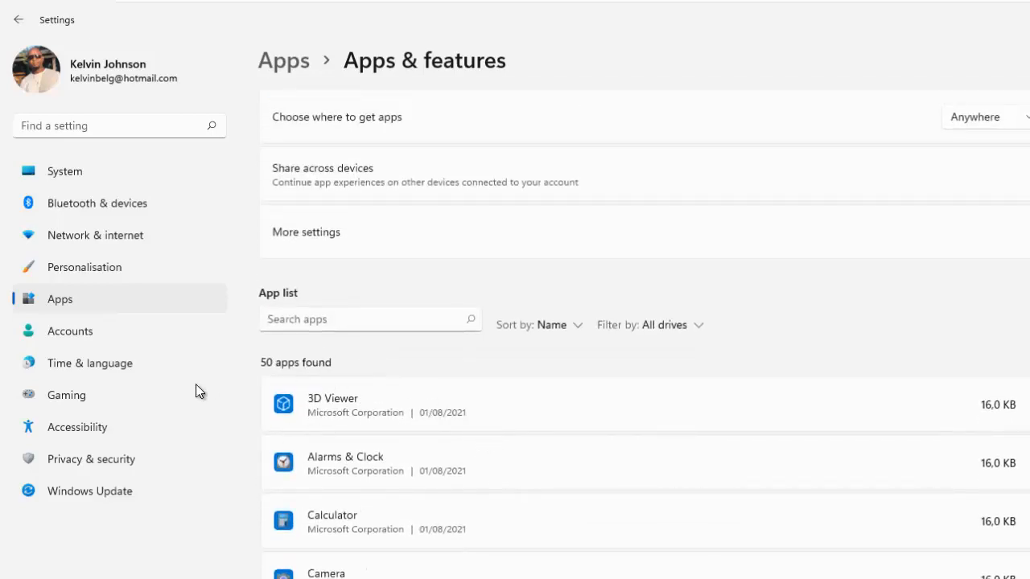
{"action": "left_click", "coordinate": [384, 325]}
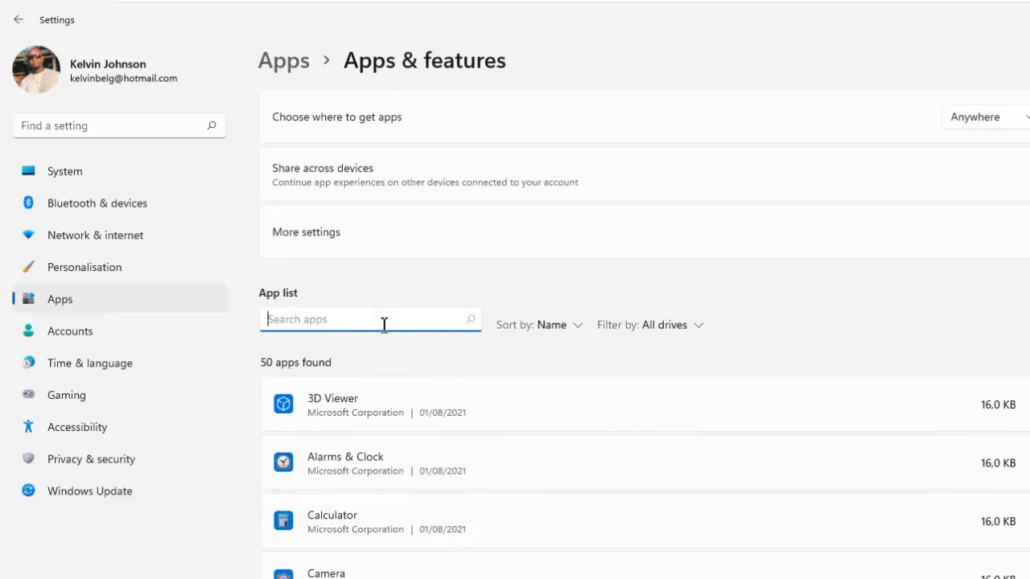
{"action": "type", "text": "wha"}
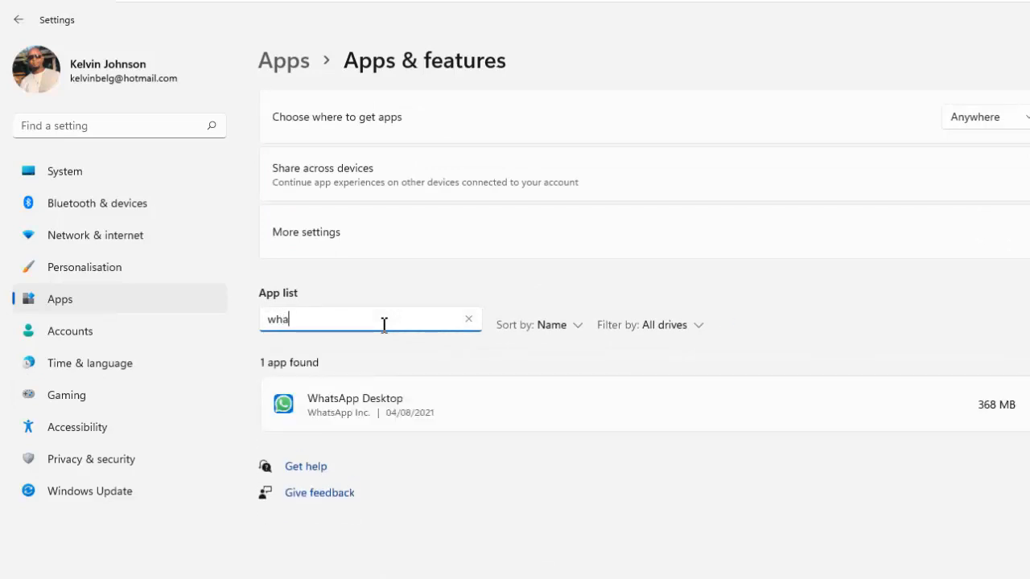
{"action": "type", "text": "t"}
- Uninstall WhatsApp Desktop from the filtered app list
{"action": "left_click", "coordinate": [1027, 405]}
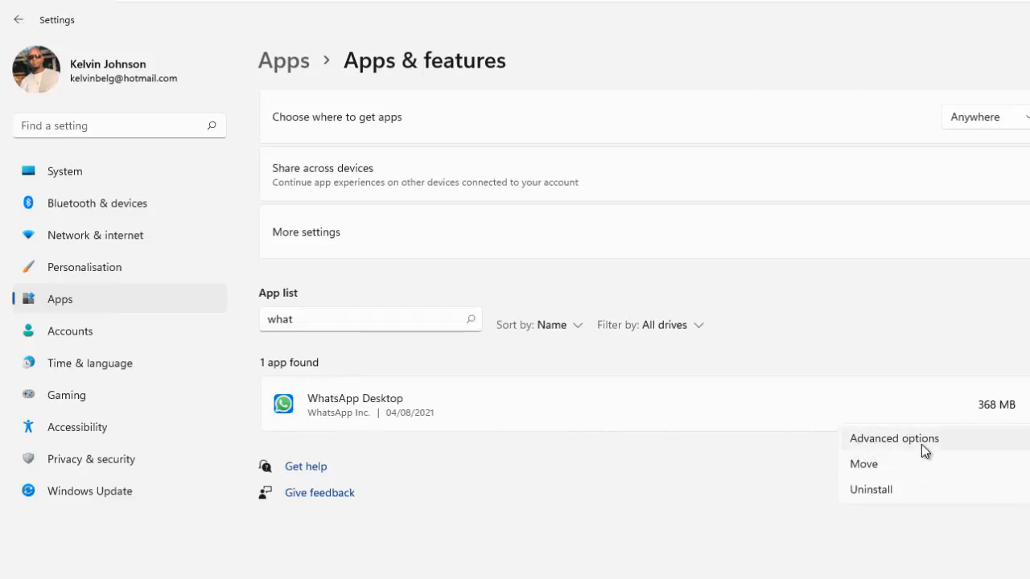
{"action": "left_click", "coordinate": [881, 497]}
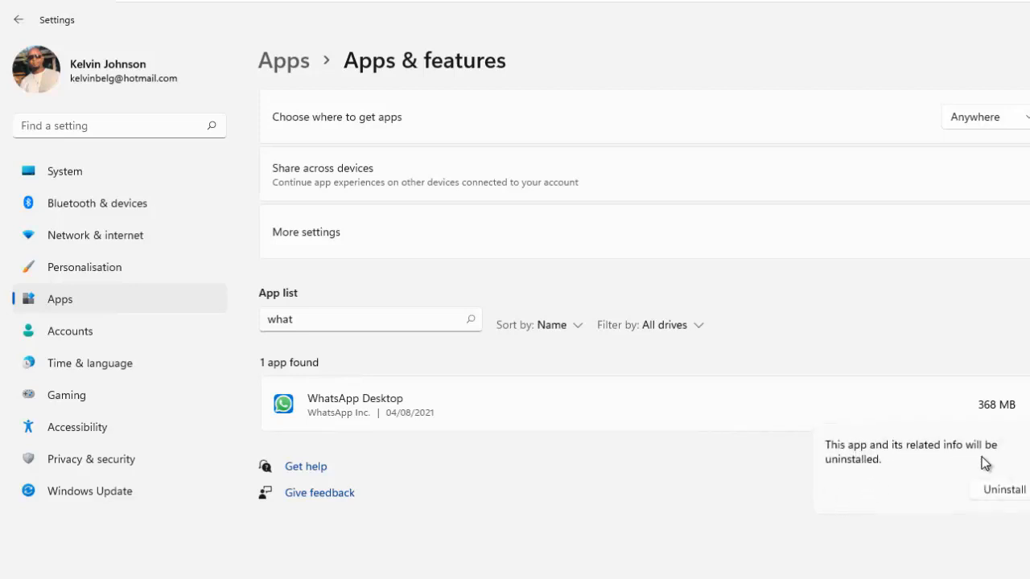
{"action": "left_click", "coordinate": [997, 491]}
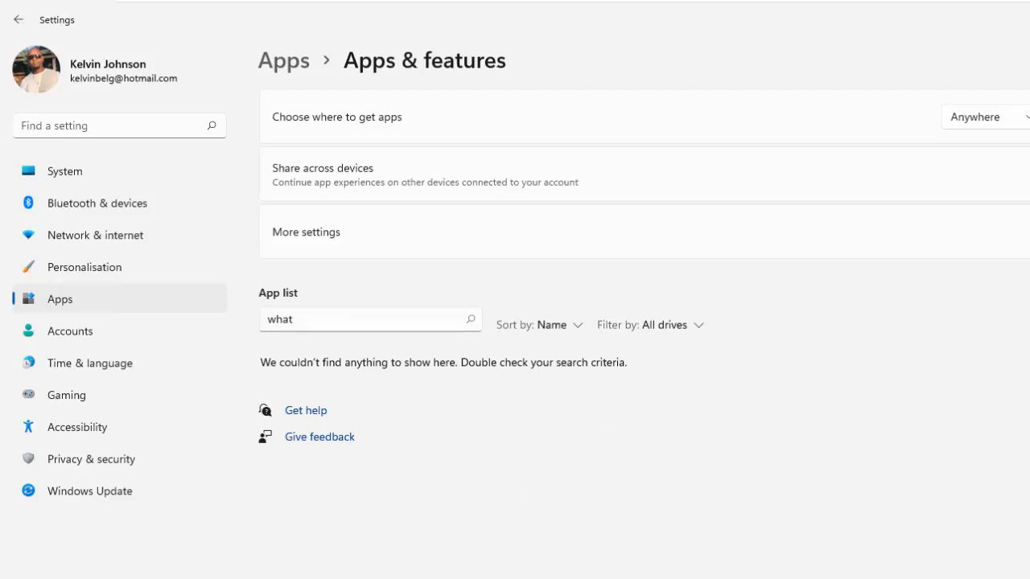
- Check the second page of pinned apps in Start to verify the WhatsApp Desktop removal, then close Start
{"action": "key", "text": "super"}
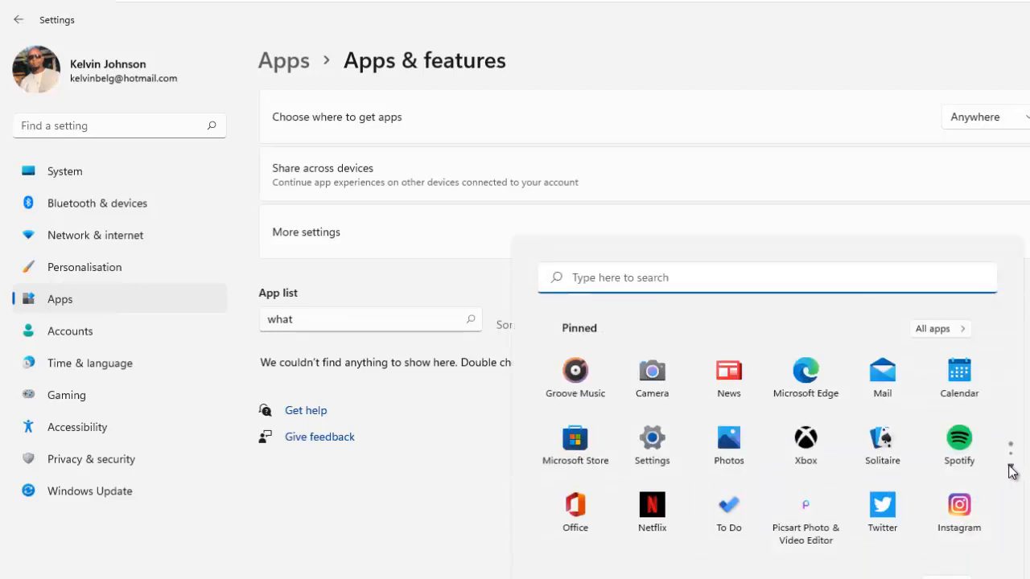
{"action": "scroll", "coordinate": [1011, 472], "scroll_direction": "down", "scroll_amount": 3}
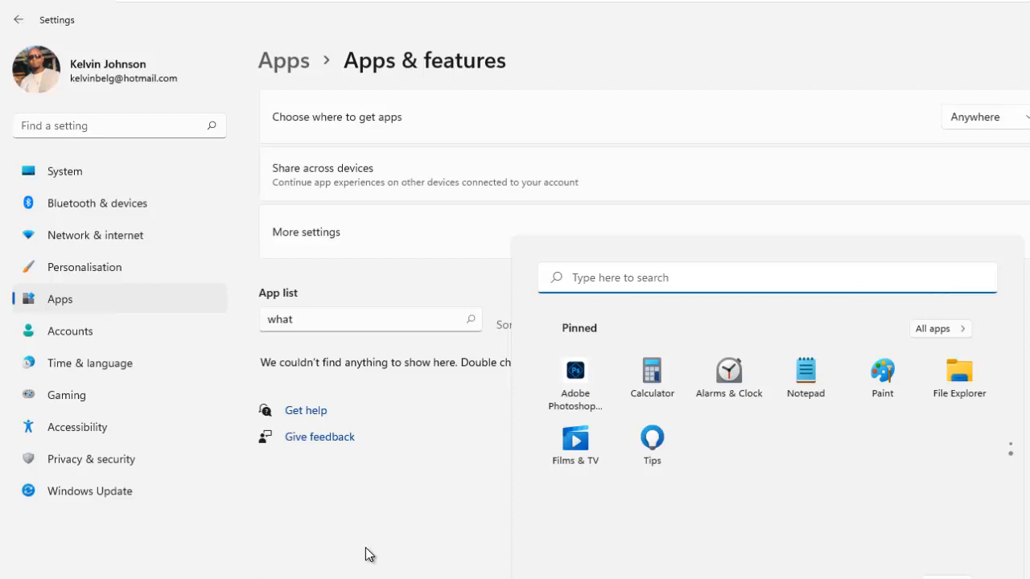
{"action": "left_click", "coordinate": [351, 480]}
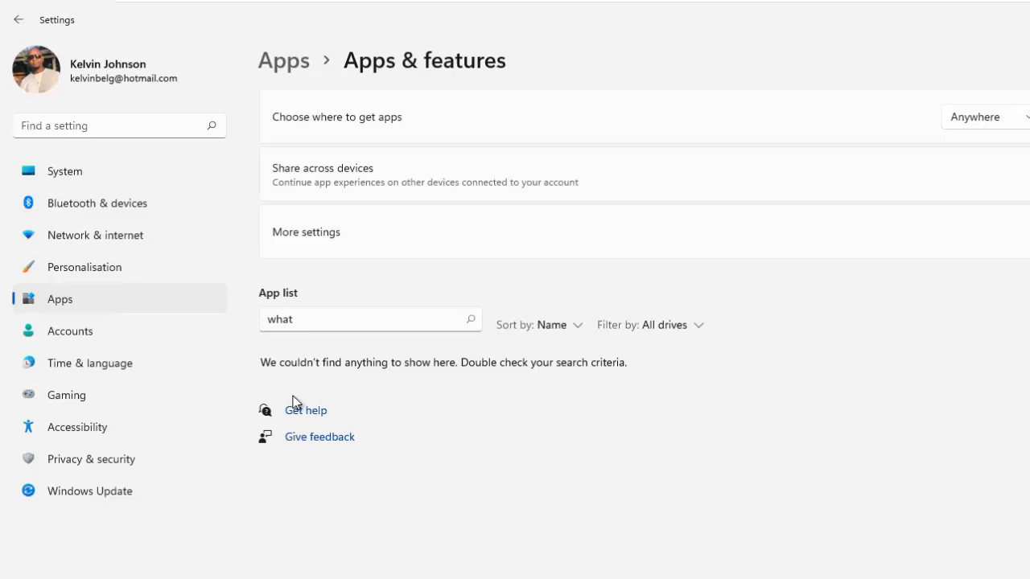
- Reload the full Apps & features list and open the advanced options of Instagram
{"action": "left_click", "coordinate": [295, 66]}
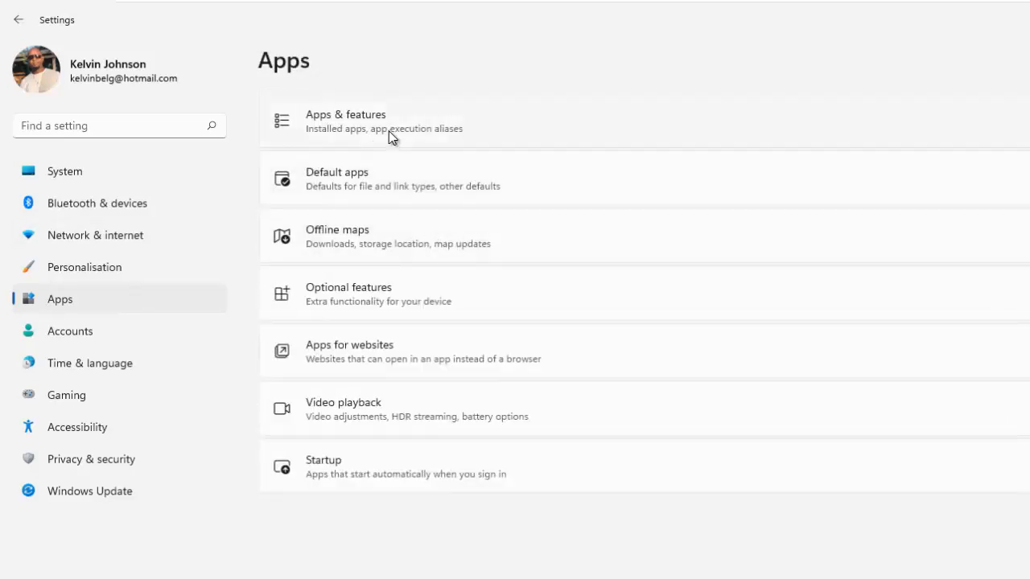
{"action": "left_click", "coordinate": [378, 153]}
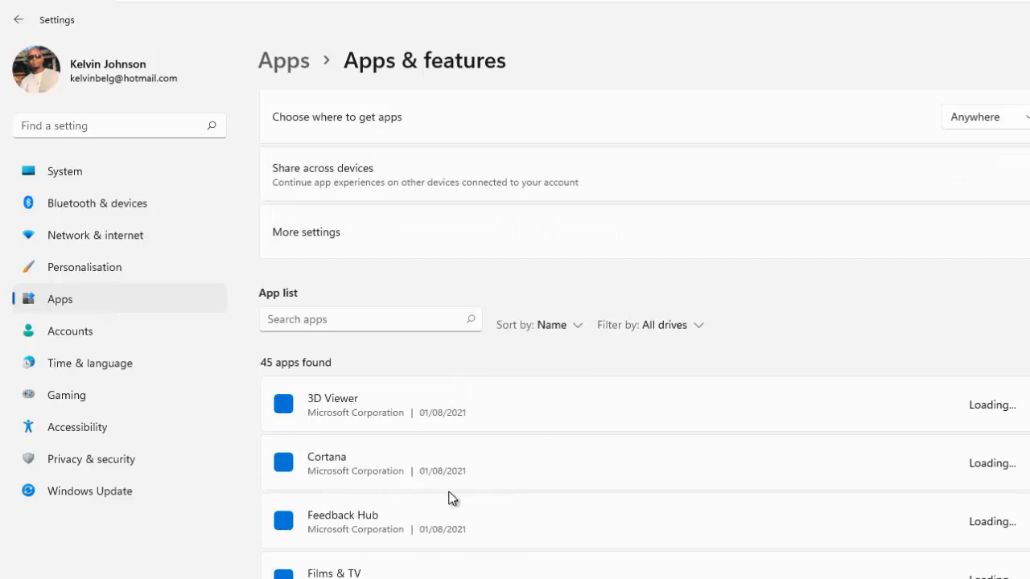
{"action": "scroll", "coordinate": [523, 497], "scroll_direction": "down", "scroll_amount": 5}
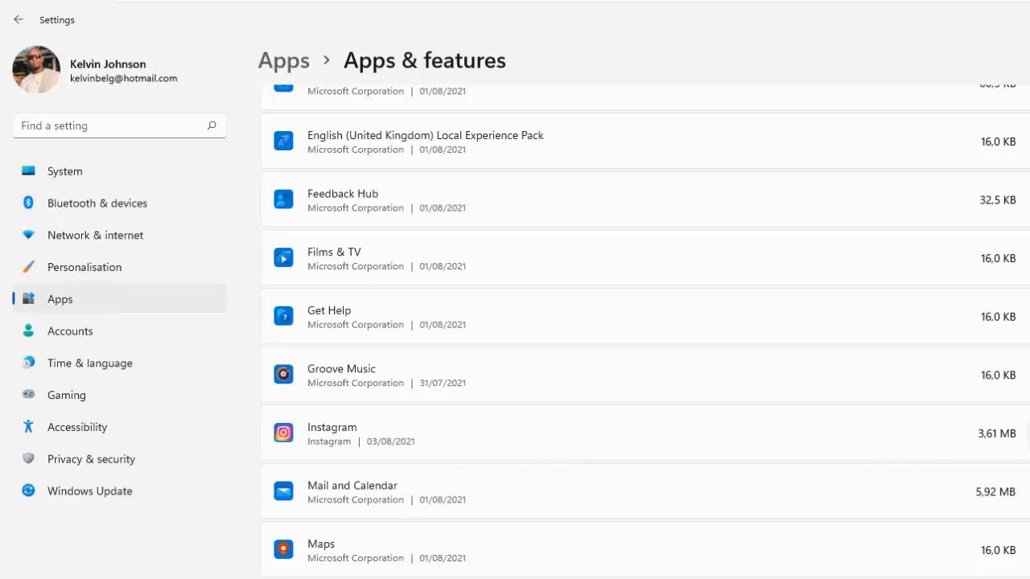
{"action": "left_click", "coordinate": [1029, 434]}
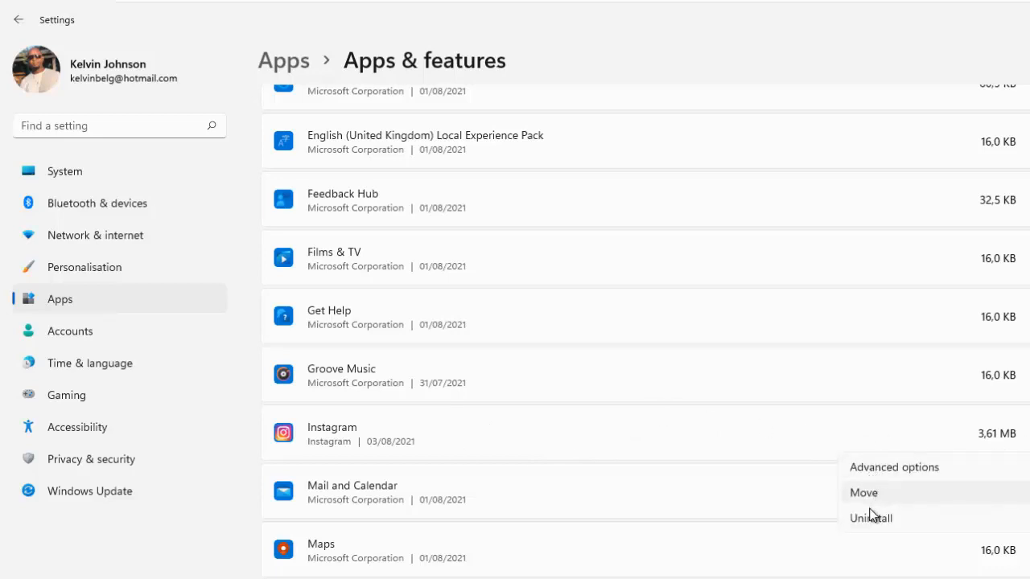
{"action": "left_click", "coordinate": [894, 468]}
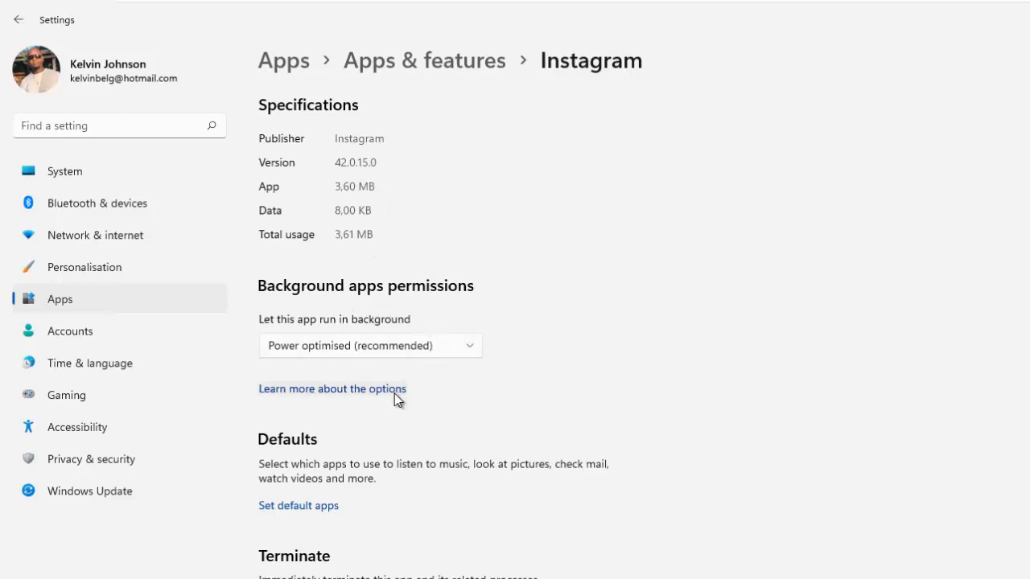
- Reset Instagram, including deletion of its app data, and repair the app
{"action": "scroll", "coordinate": [394, 393], "scroll_direction": "down", "scroll_amount": 5}
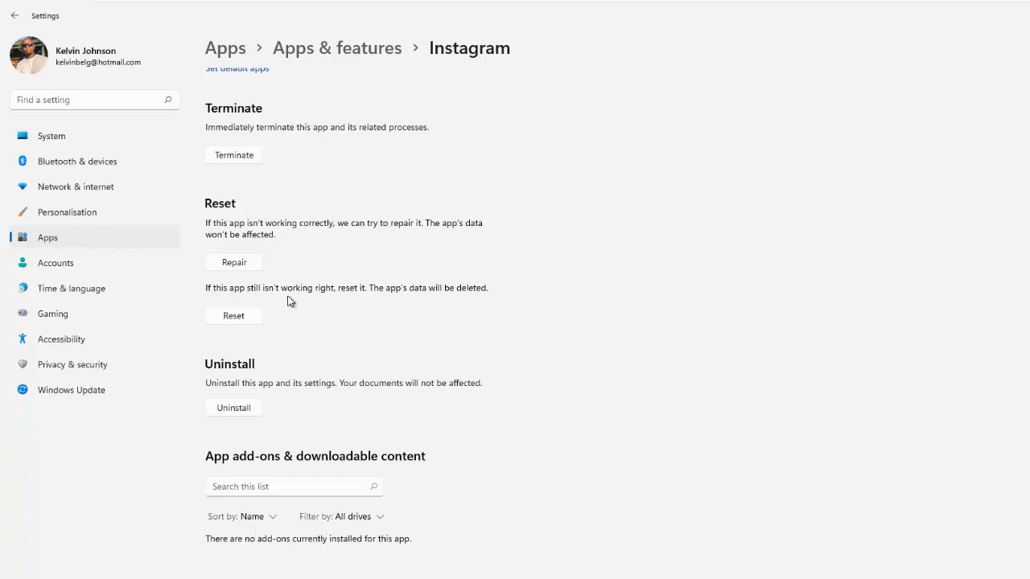
{"action": "left_click", "coordinate": [234, 316]}
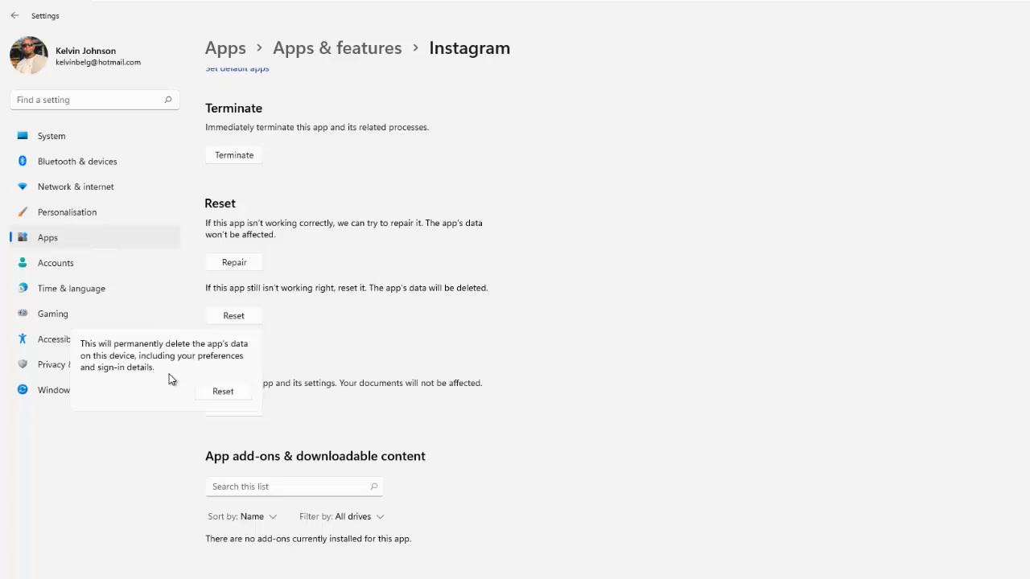
{"action": "left_click", "coordinate": [226, 392]}
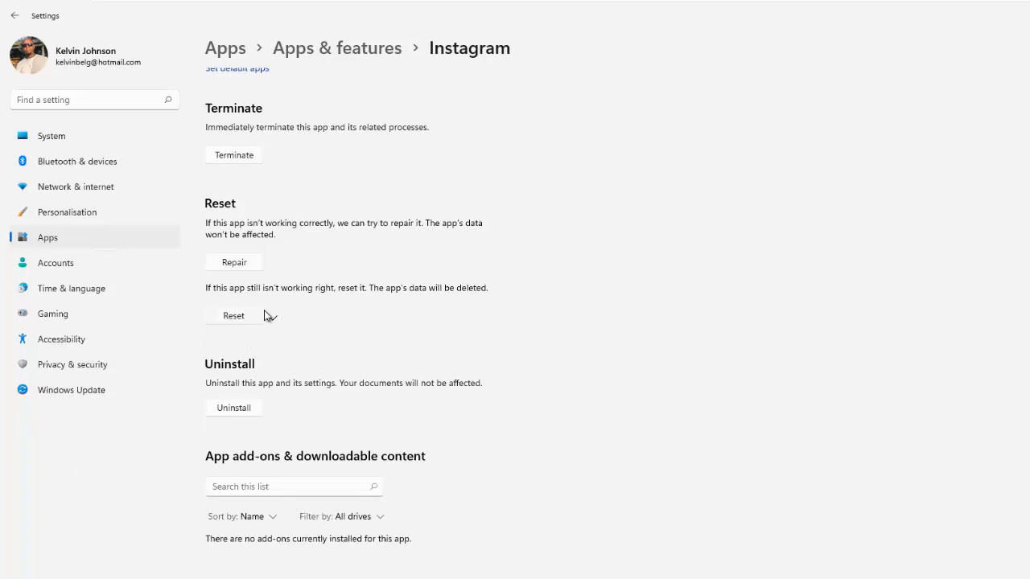
{"action": "left_click", "coordinate": [241, 263]}
{"action": "scroll", "coordinate": [386, 242], "scroll_direction": "up", "scroll_amount": 4}
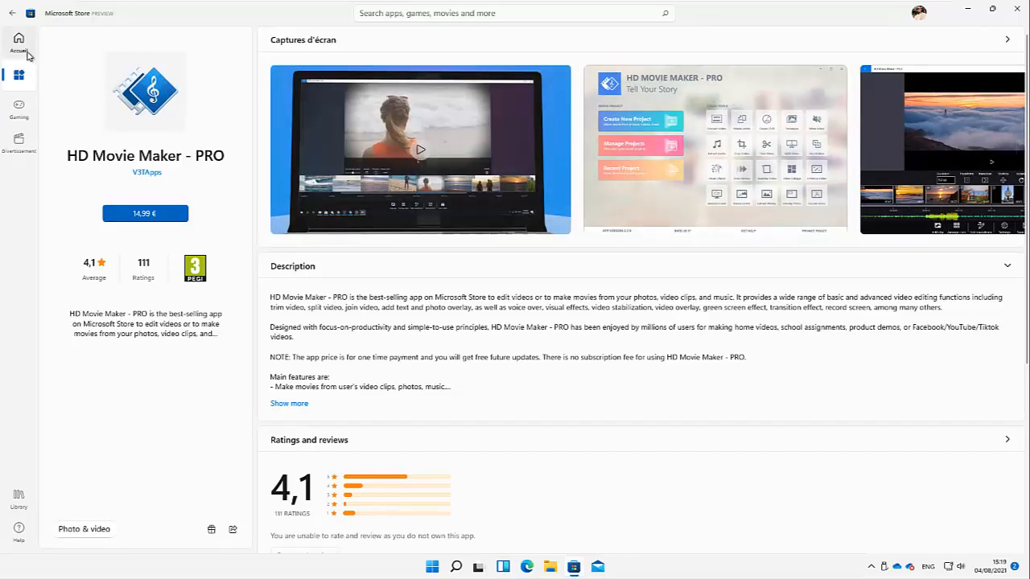
- Switch to the Microsoft Store and view the specials and best selling apps on its Applications page
{"action": "left_click", "coordinate": [20, 75]}
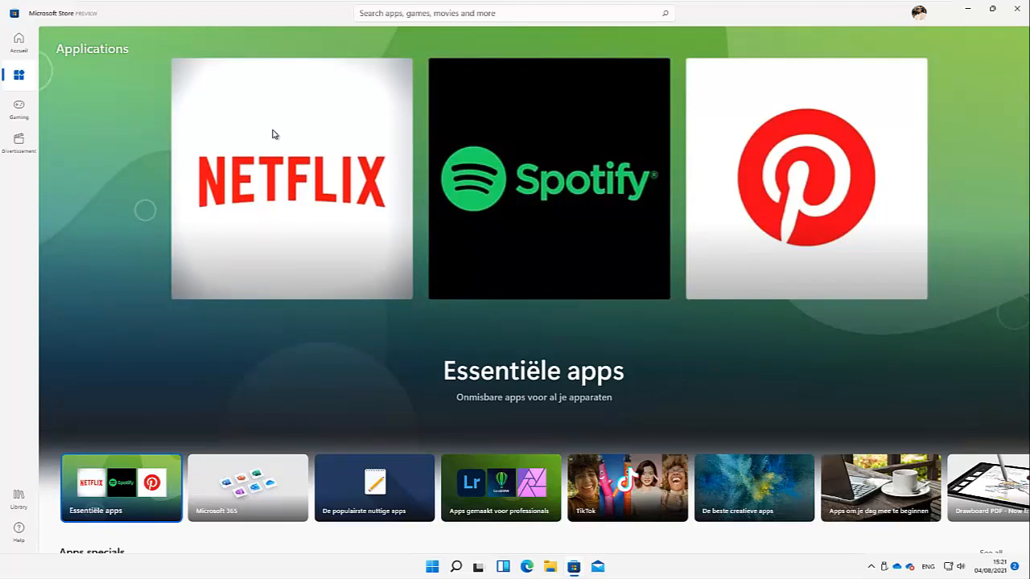
{"action": "scroll", "coordinate": [289, 206], "scroll_direction": "down", "scroll_amount": 4}
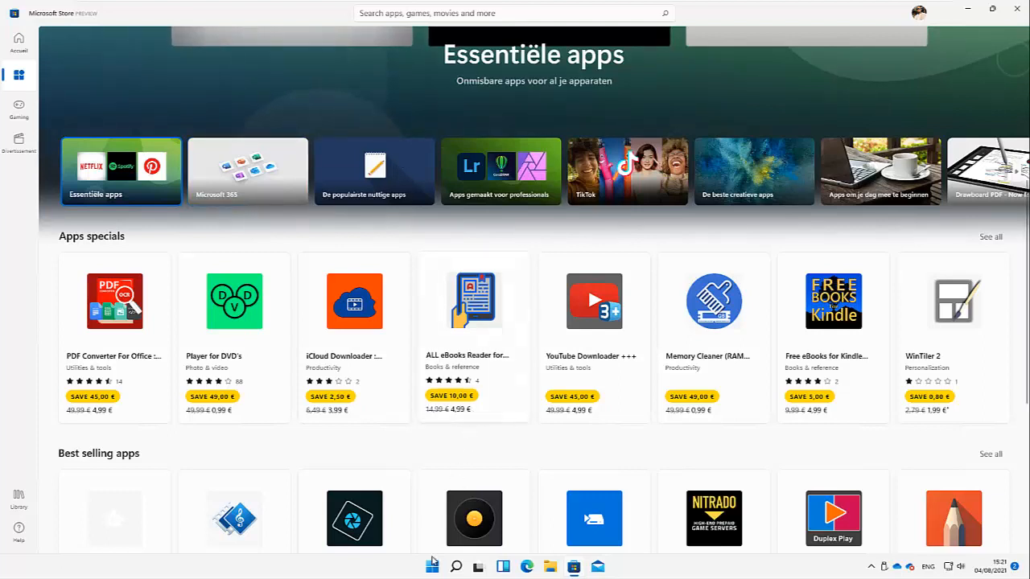
- Examine the full alphabetical list of installed apps in Start, then return to the pinned apps
{"action": "left_click", "coordinate": [432, 566]}
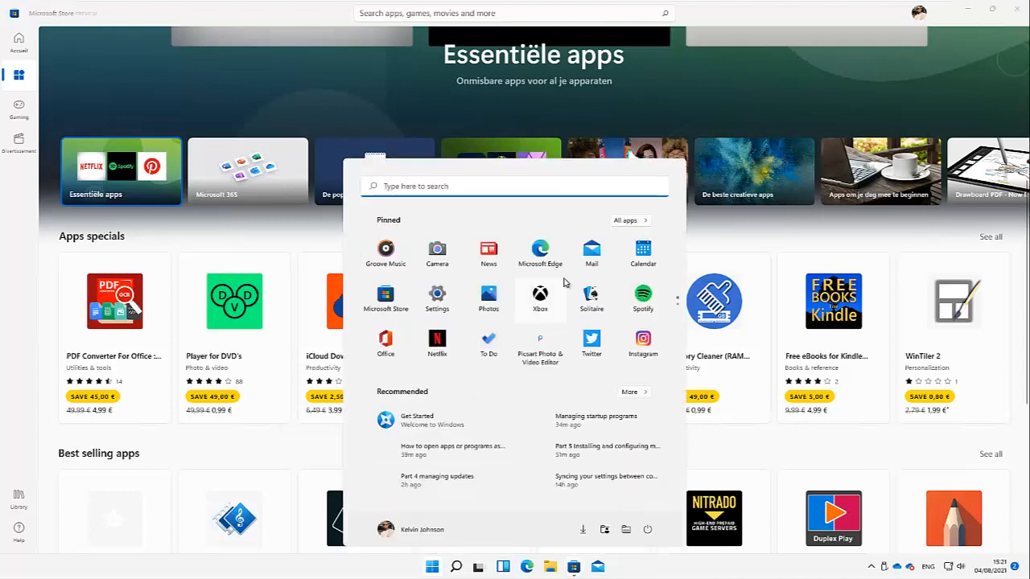
{"action": "left_click", "coordinate": [629, 221]}
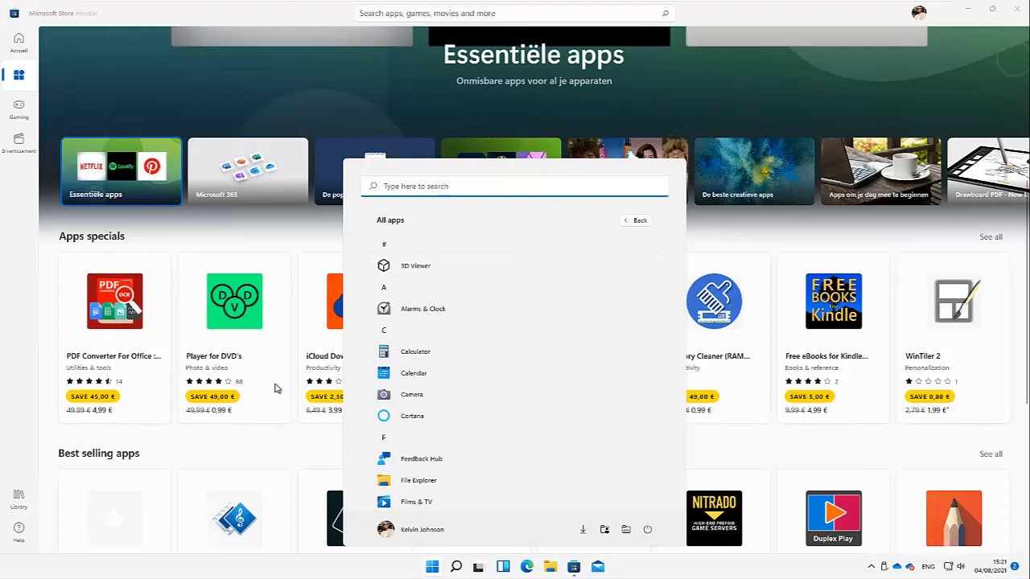
{"action": "scroll", "coordinate": [462, 319], "scroll_direction": "down", "scroll_amount": 5}
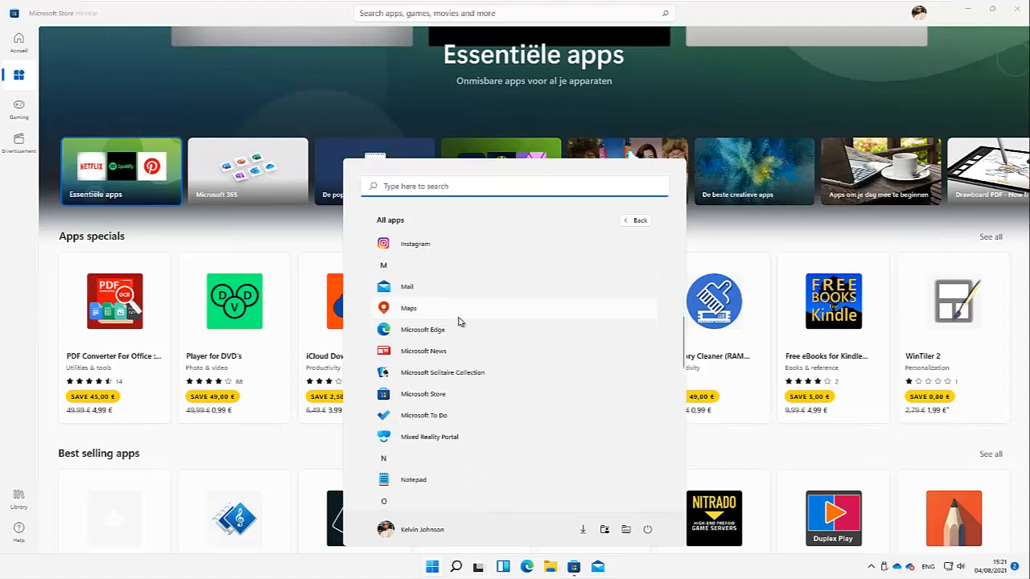
{"action": "scroll", "coordinate": [460, 322], "scroll_direction": "down", "scroll_amount": 3}
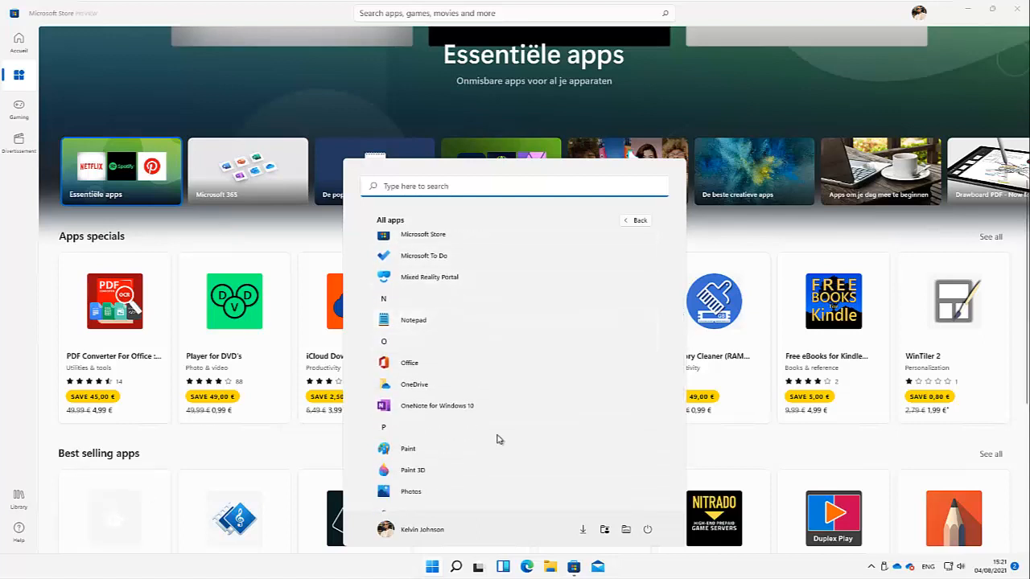
{"action": "scroll", "coordinate": [497, 426], "scroll_direction": "down", "scroll_amount": 2}
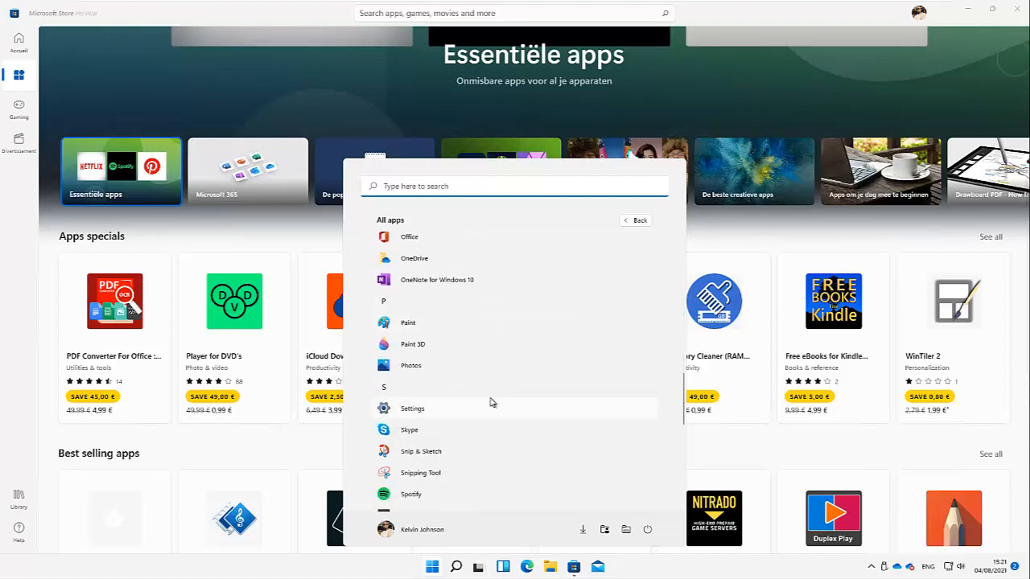
{"action": "scroll", "coordinate": [487, 400], "scroll_direction": "down", "scroll_amount": 1}
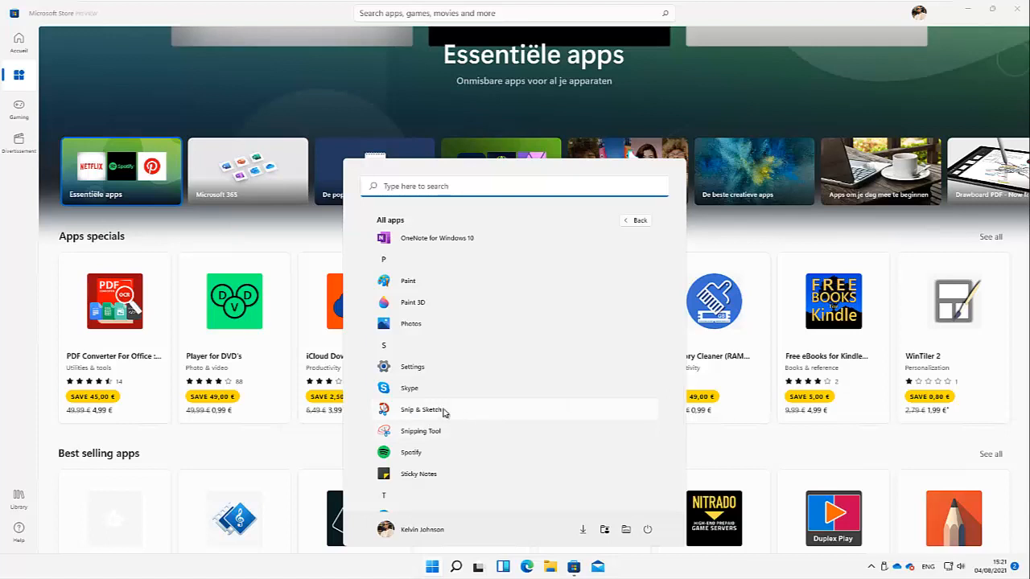
{"action": "scroll", "coordinate": [465, 427], "scroll_direction": "down", "scroll_amount": 1}
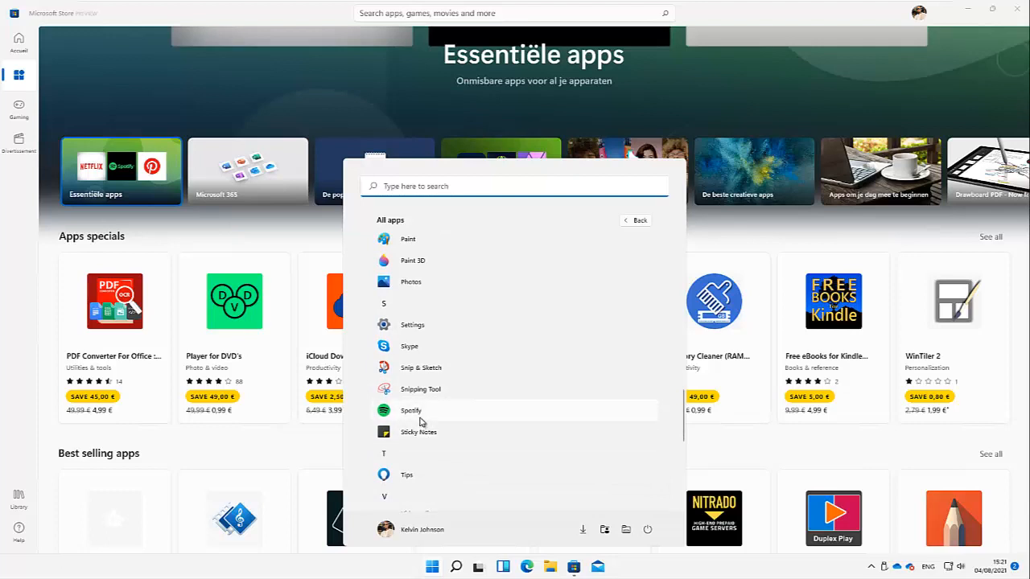
{"action": "scroll", "coordinate": [446, 370], "scroll_direction": "up", "scroll_amount": 6}
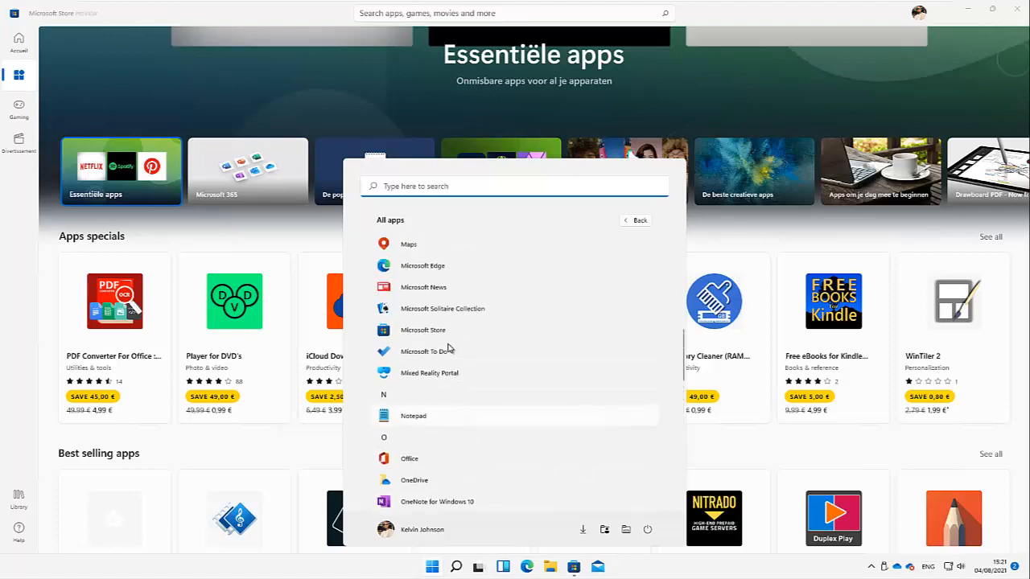
{"action": "scroll", "coordinate": [448, 348], "scroll_direction": "up", "scroll_amount": 10}
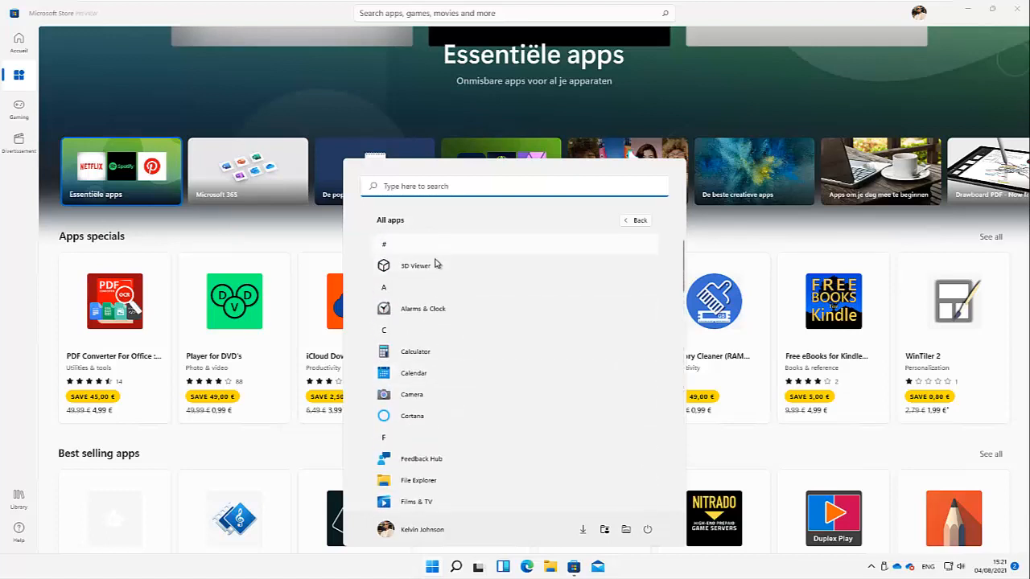
{"action": "scroll", "coordinate": [434, 274], "scroll_direction": "down", "scroll_amount": 5}
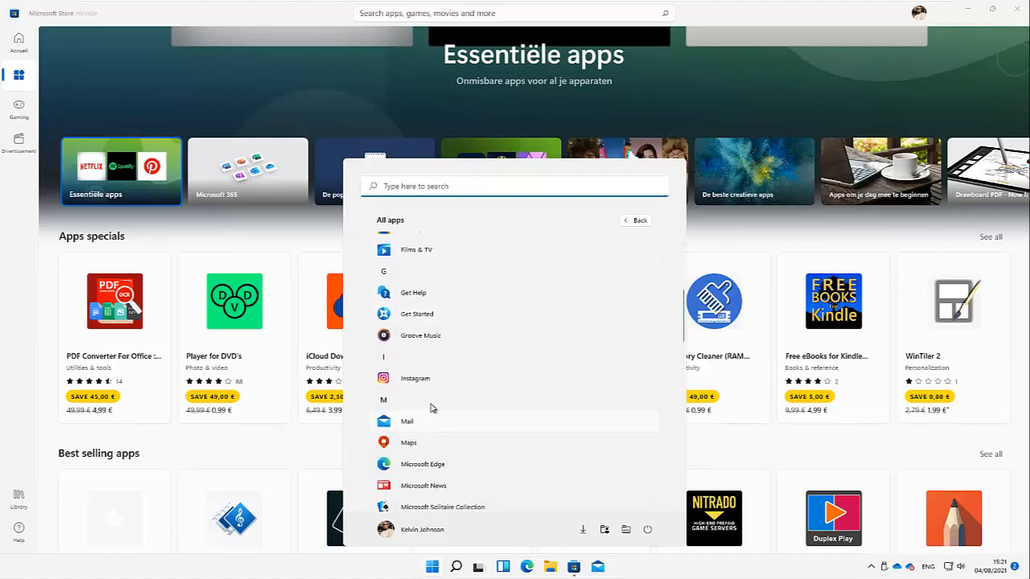
{"action": "scroll", "coordinate": [431, 322], "scroll_direction": "up", "scroll_amount": 5}
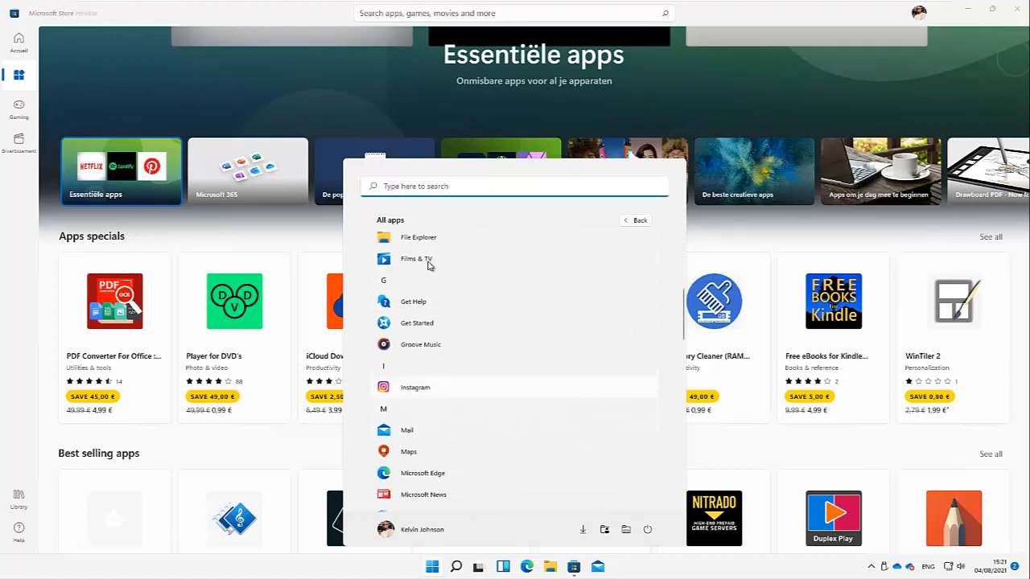
{"action": "left_click", "coordinate": [636, 222]}
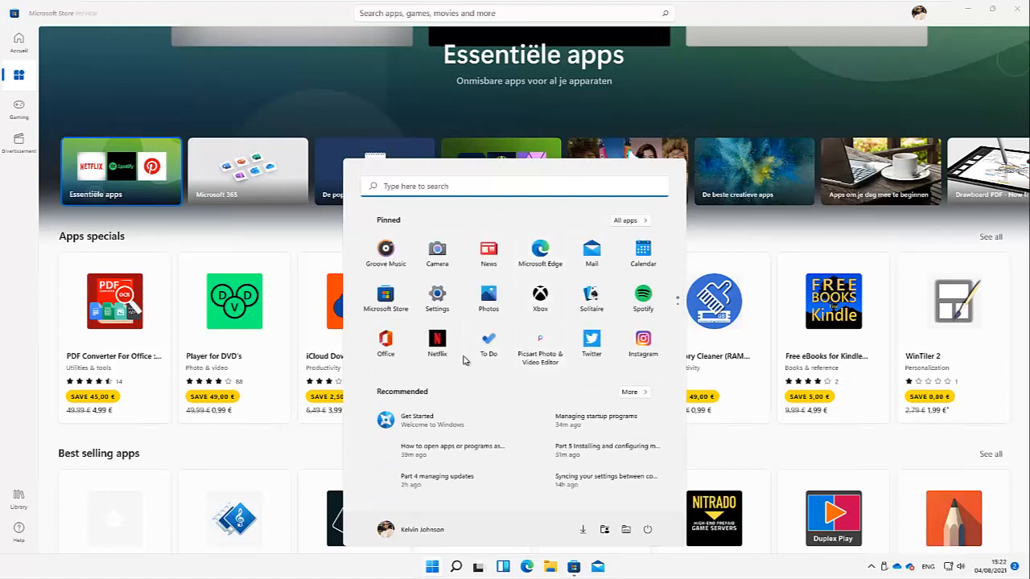
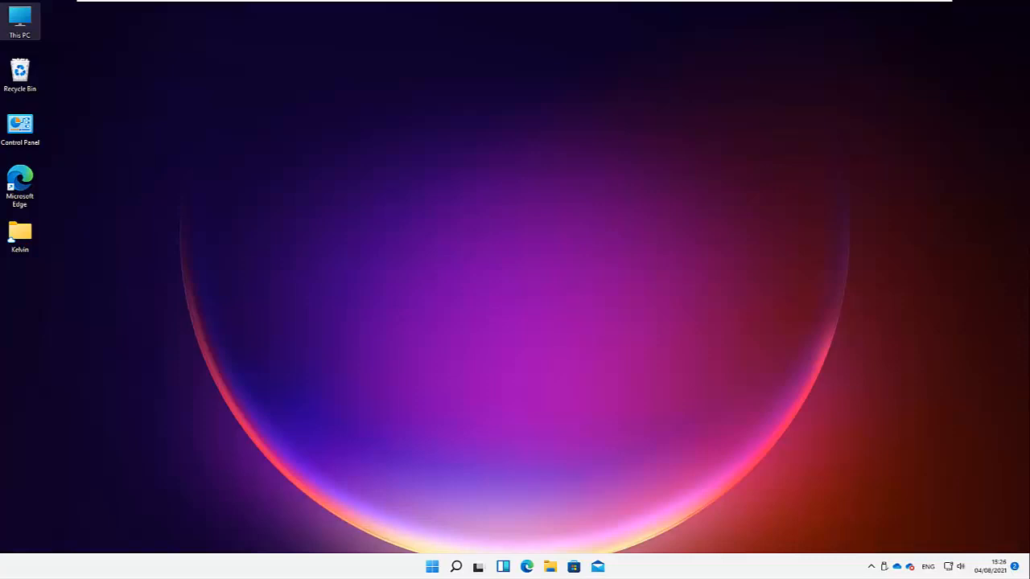
- Open a maximized File Explorer window and go to the %localappdata%\Packages folder
{"action": "left_click", "coordinate": [362, 229]}
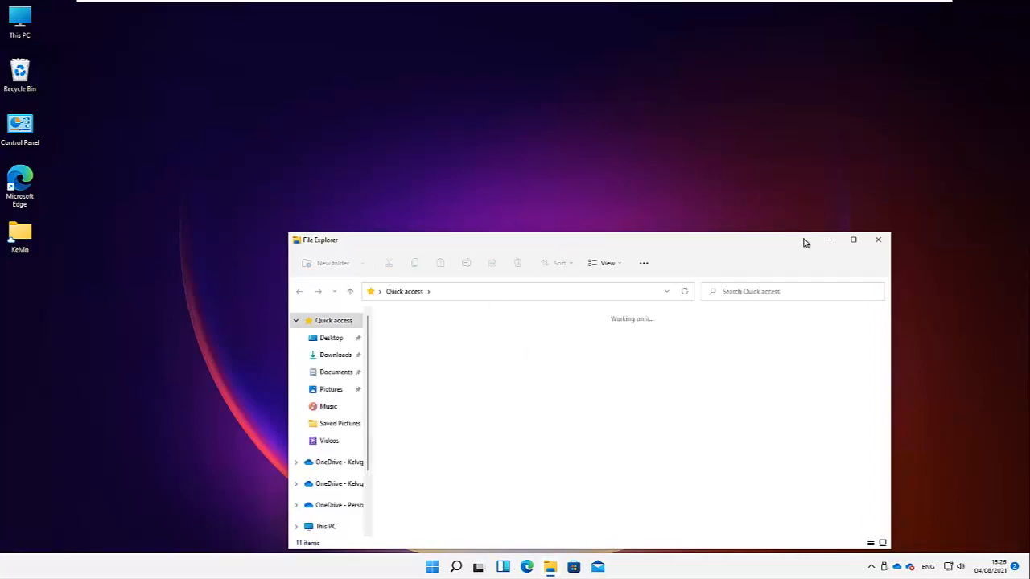
{"action": "left_click", "coordinate": [854, 240]}
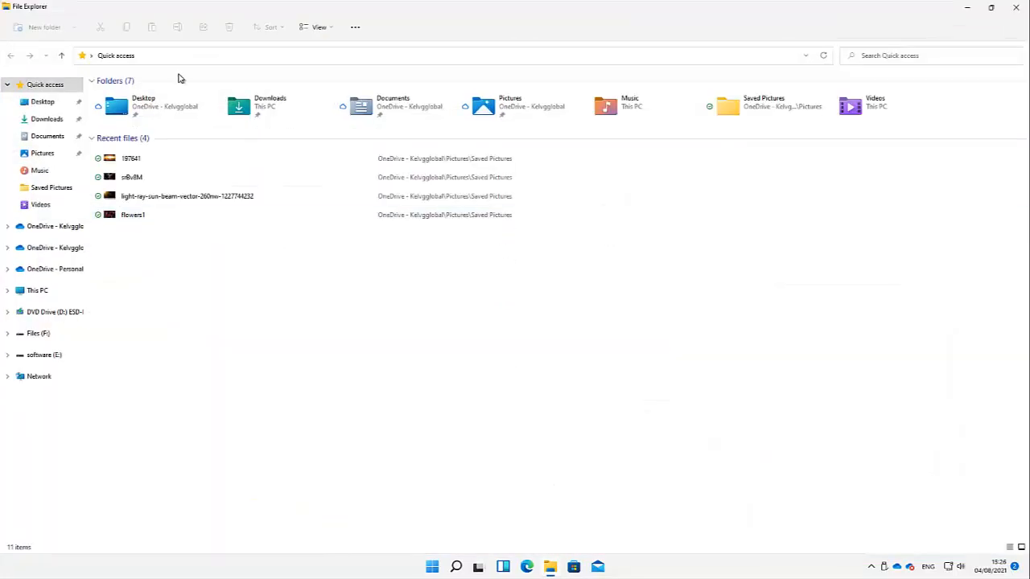
{"action": "left_click", "coordinate": [173, 57]}
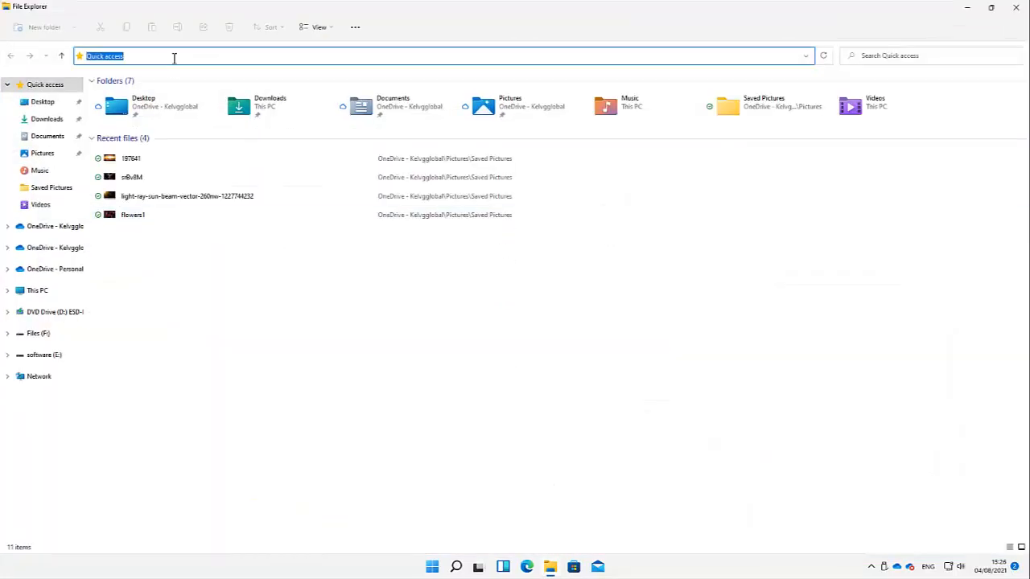
{"action": "type", "text": "%localappdata%\\pac"}
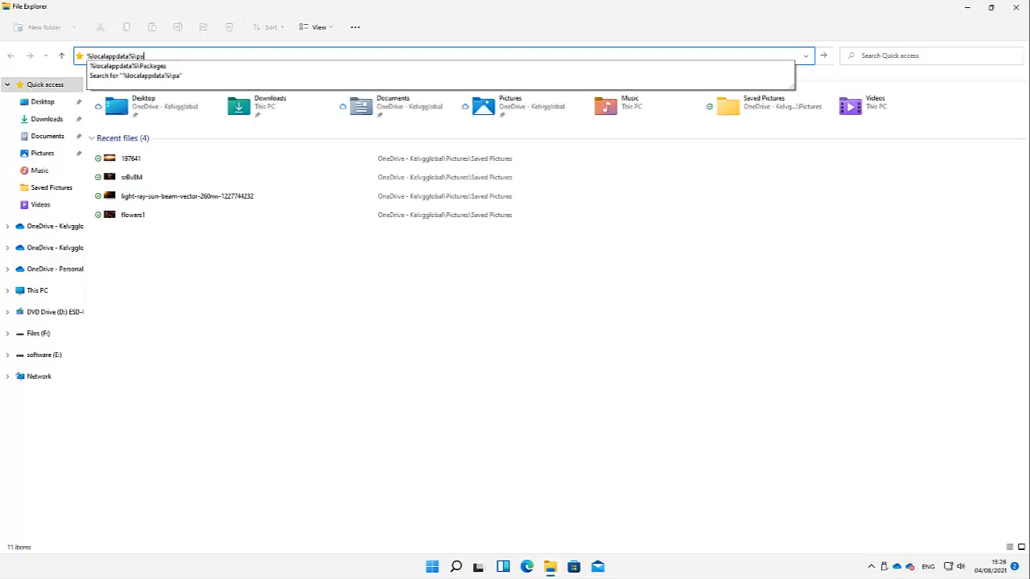
{"action": "left_click", "coordinate": [149, 71]}
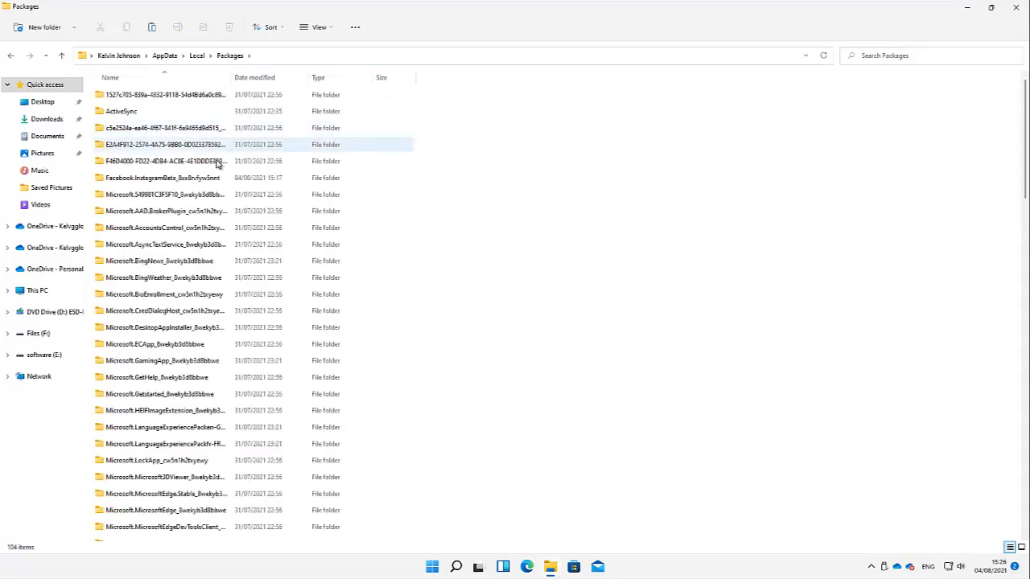
- Look through the app data folders in Packages down to the Xbox entries, then close File Explorer
{"action": "scroll", "coordinate": [187, 154], "scroll_direction": "down", "scroll_amount": 1}
{"action": "scroll", "coordinate": [185, 157], "scroll_direction": "down", "scroll_amount": 1}
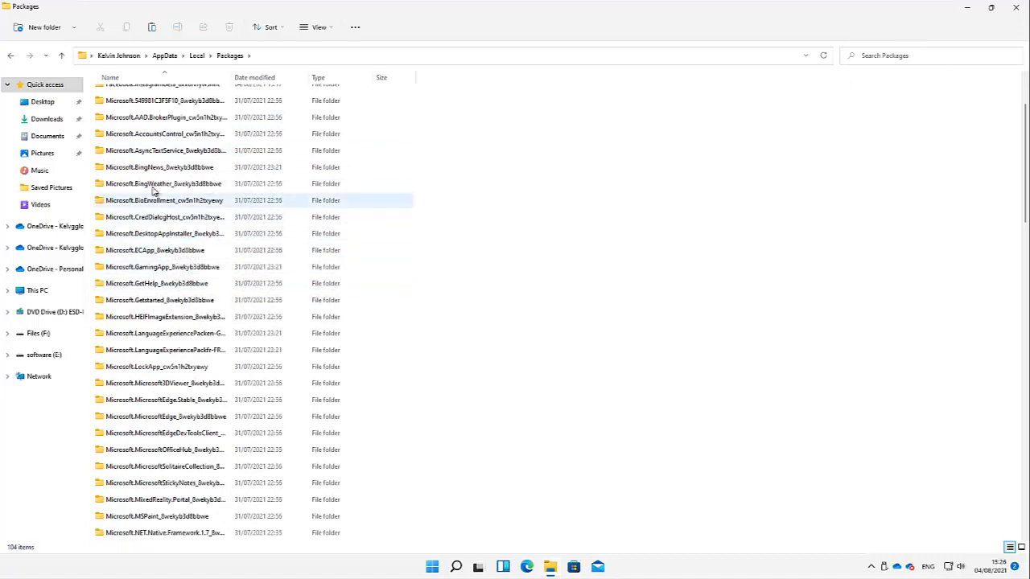
{"action": "scroll", "coordinate": [169, 258], "scroll_direction": "down", "scroll_amount": 5}
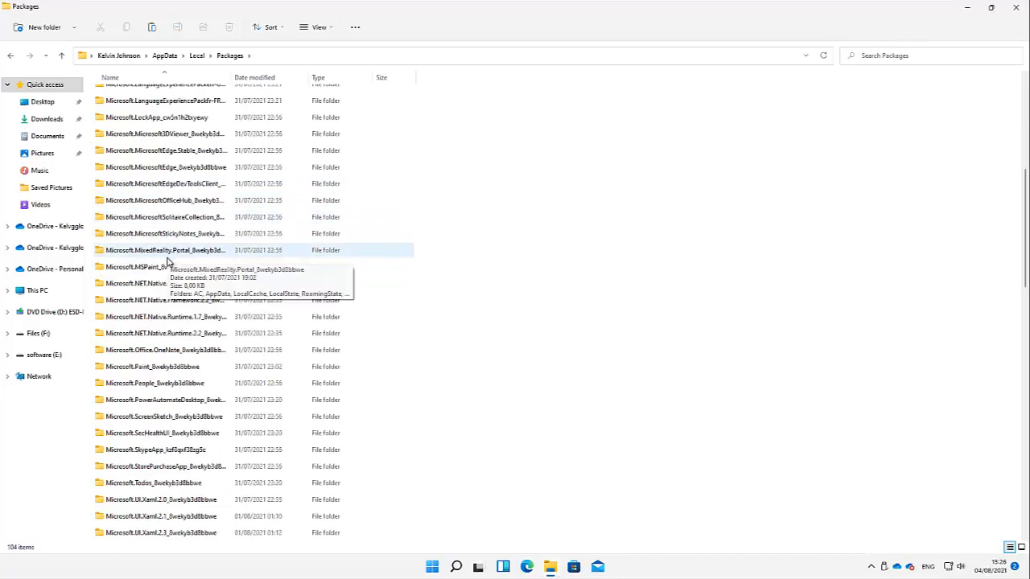
{"action": "scroll", "coordinate": [167, 266], "scroll_direction": "down", "scroll_amount": 13}
{"action": "scroll", "coordinate": [166, 272], "scroll_direction": "down", "scroll_amount": 3}
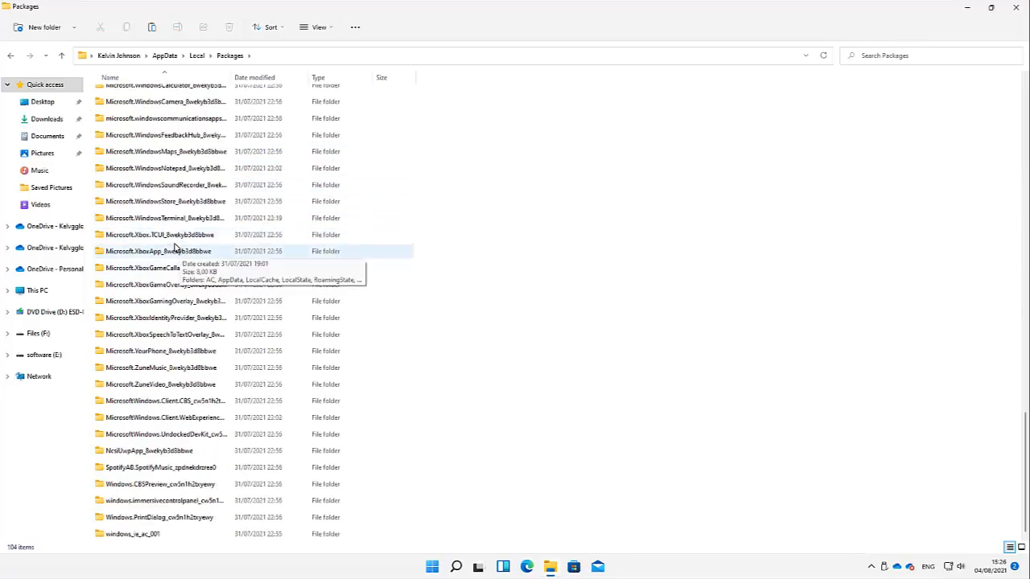
{"action": "left_click", "coordinate": [167, 272]}
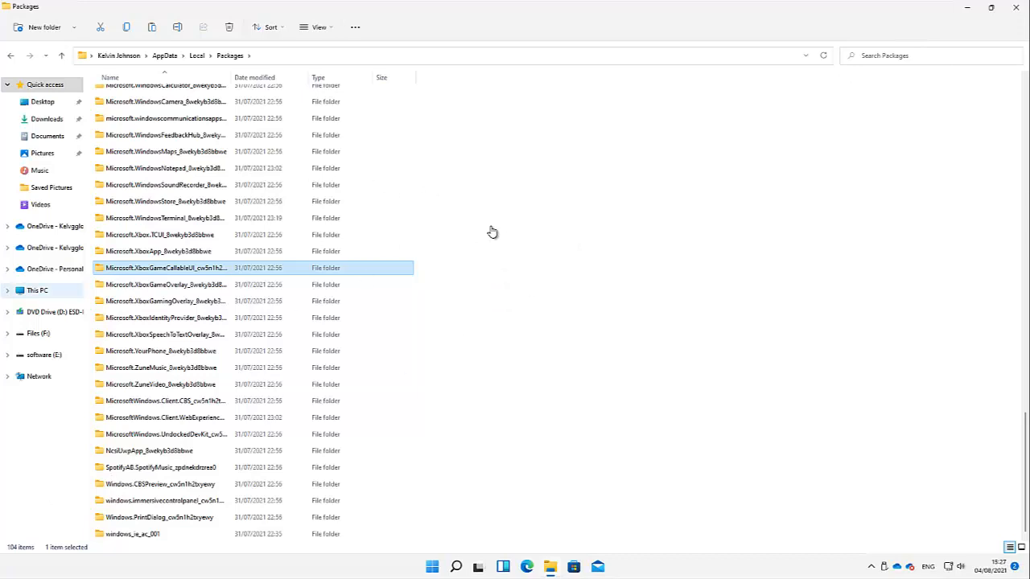
{"action": "left_click", "coordinate": [1016, 8]}
- Run Notepad as administrator from the second page of pinned apps in Start and allow it to make changes
{"action": "left_click", "coordinate": [439, 567]}
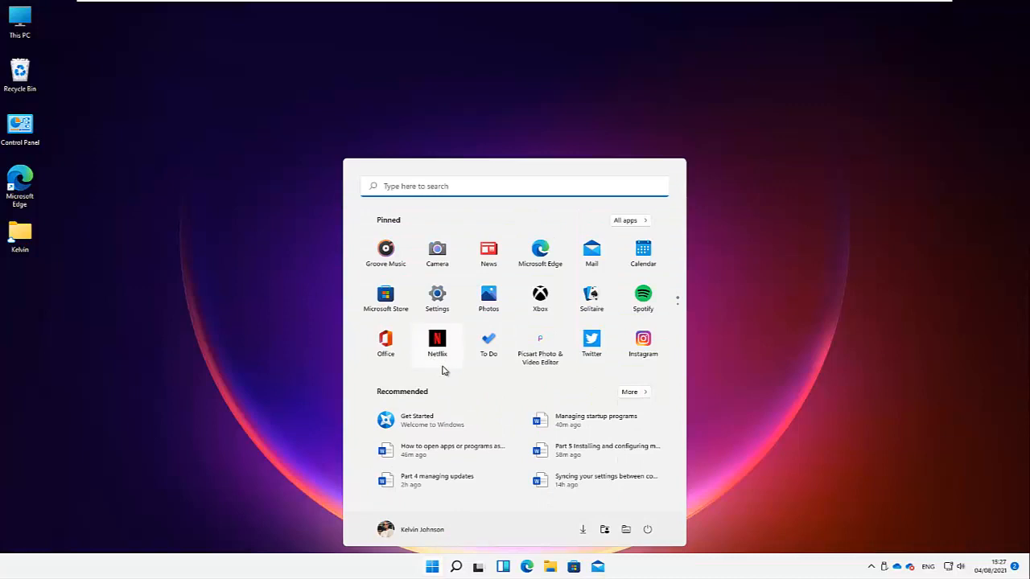
{"action": "left_click", "coordinate": [679, 318]}
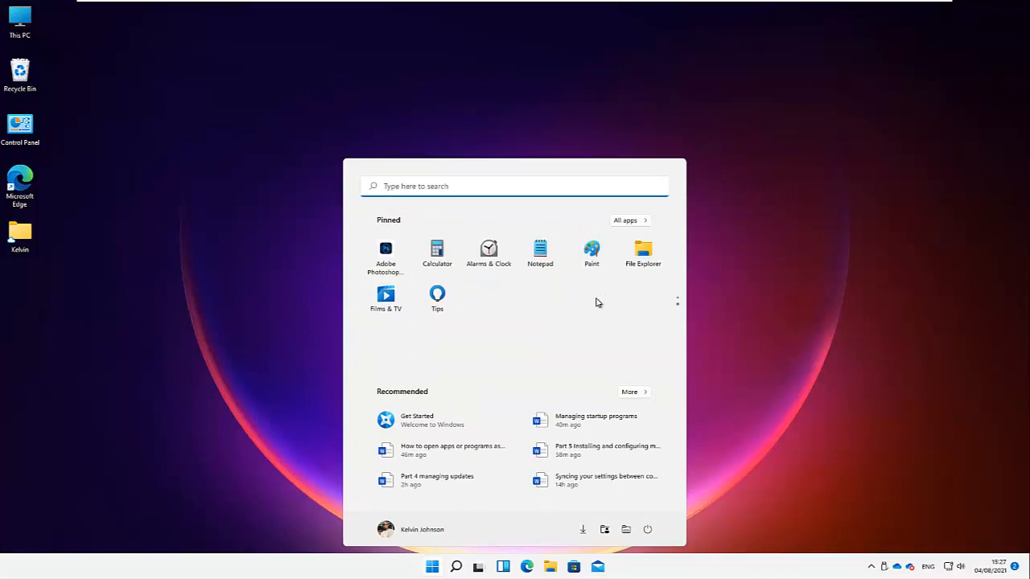
{"action": "right_click", "coordinate": [542, 254]}
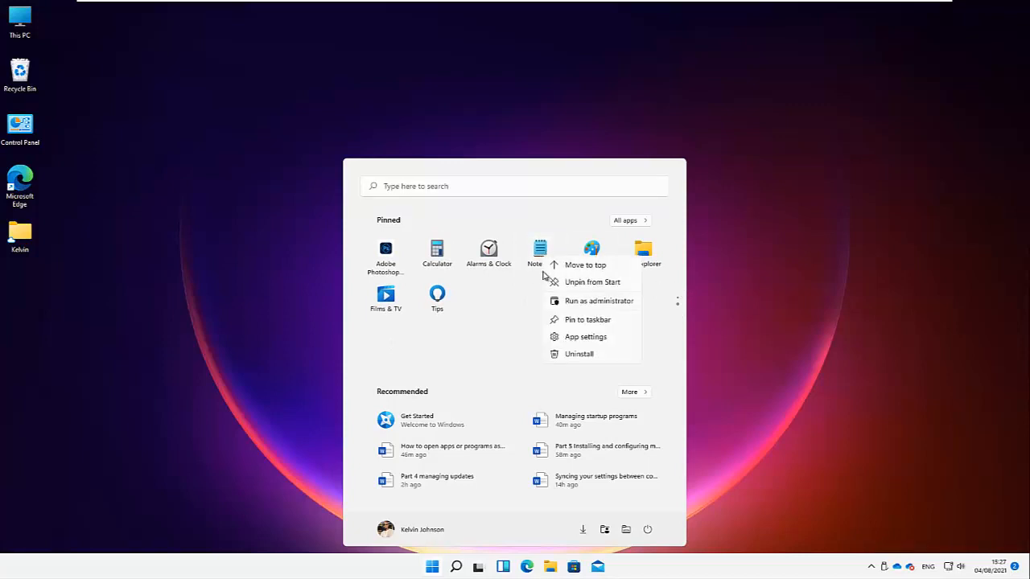
{"action": "left_click", "coordinate": [584, 302]}
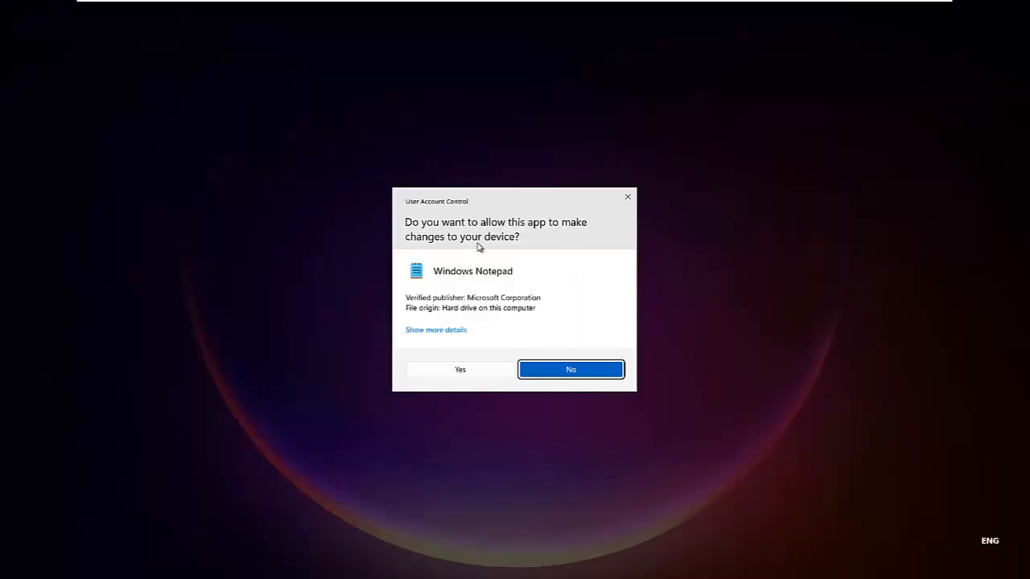
{"action": "left_click", "coordinate": [465, 370]}
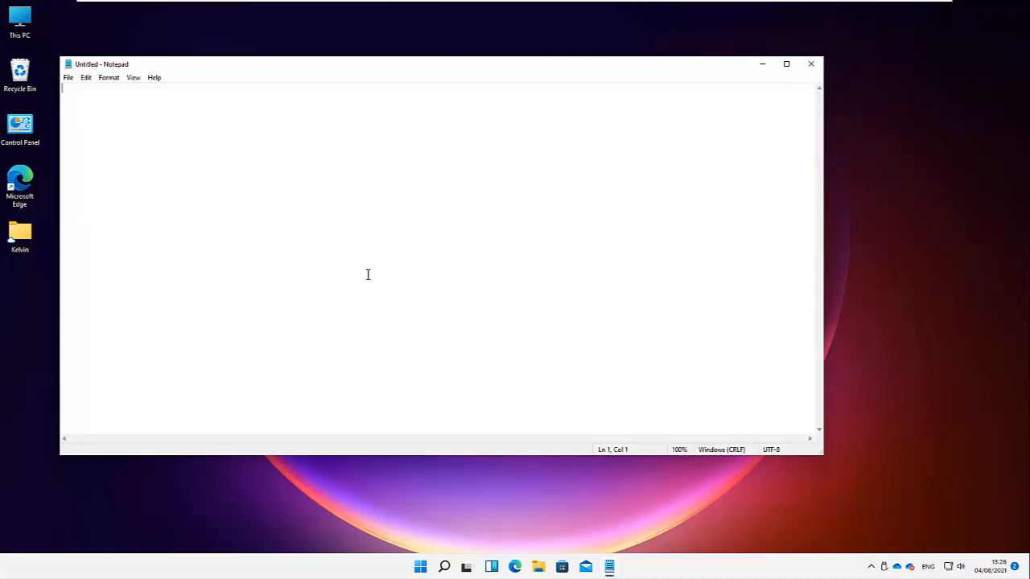
- Search Start for "cmd" and pin Command Prompt to Start
{"action": "left_click", "coordinate": [421, 571]}
{"action": "type", "text": "cmd"}
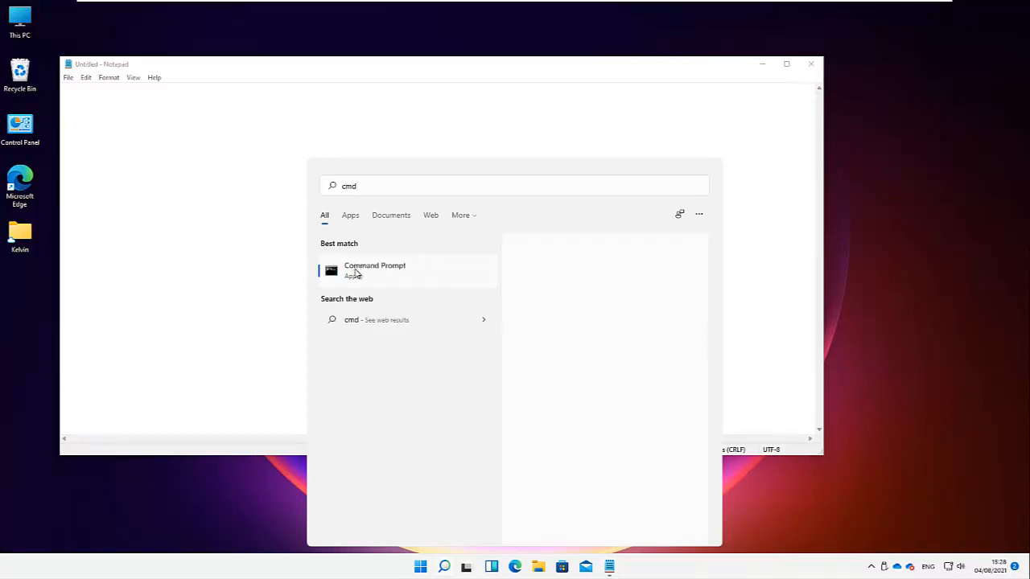
{"action": "right_click", "coordinate": [358, 273]}
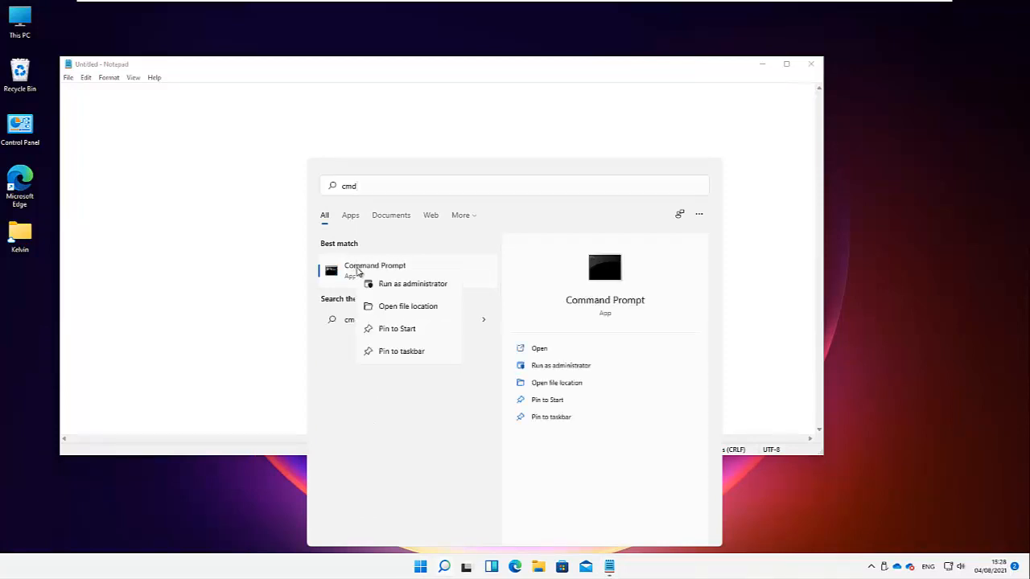
{"action": "left_click", "coordinate": [390, 329]}
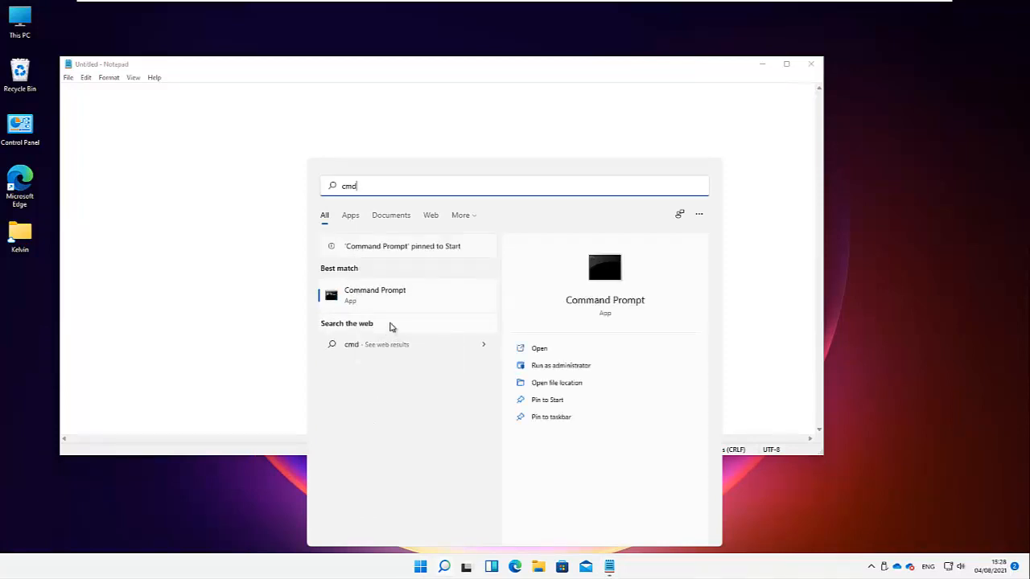
- Launch Command Prompt from the search results, move its window further over Notepad, and close it
{"action": "right_click", "coordinate": [376, 301]}
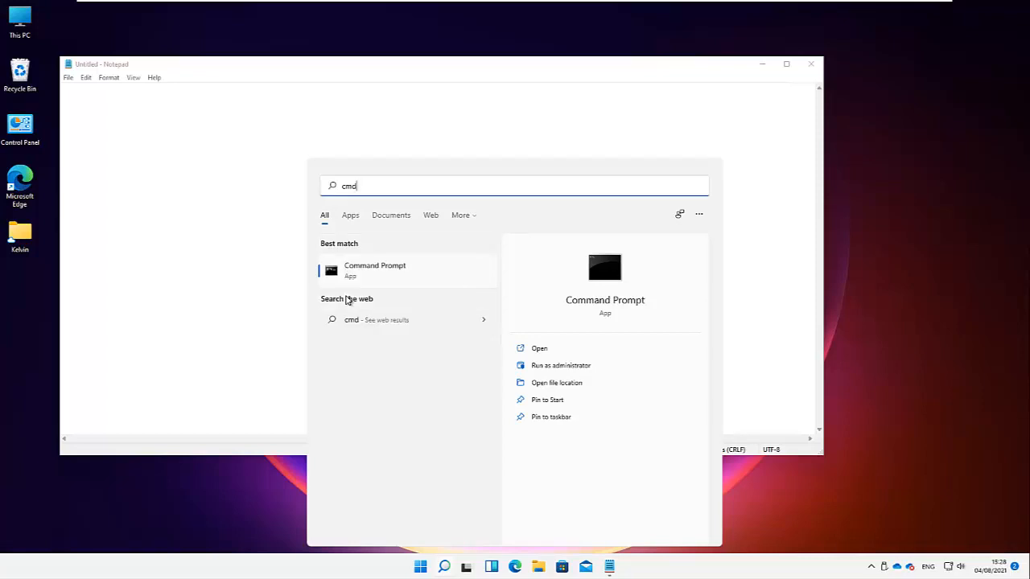
{"action": "left_click", "coordinate": [348, 299]}
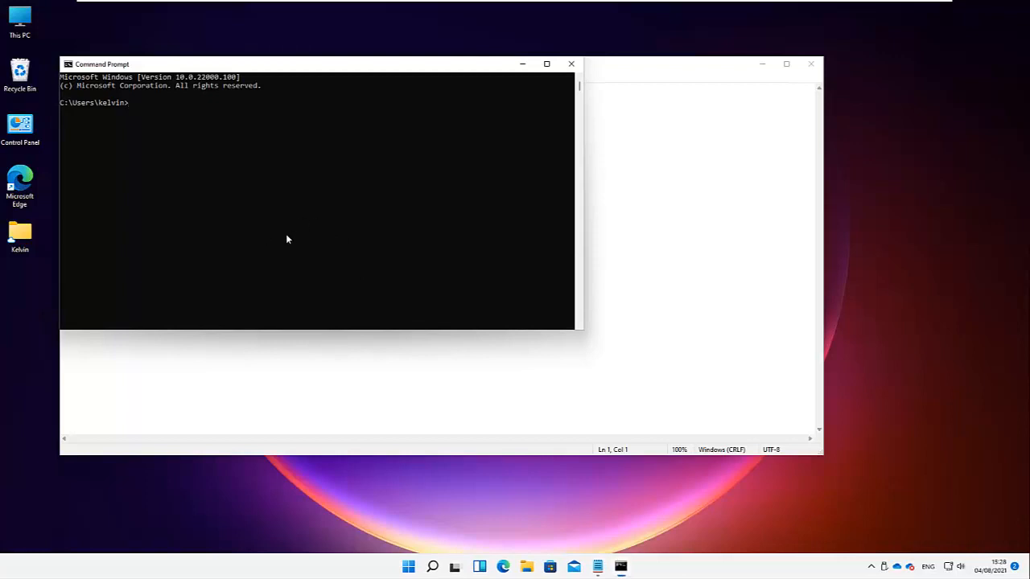
{"action": "left_click_drag", "start_coordinate": [224, 64], "coordinate": [322, 98]}
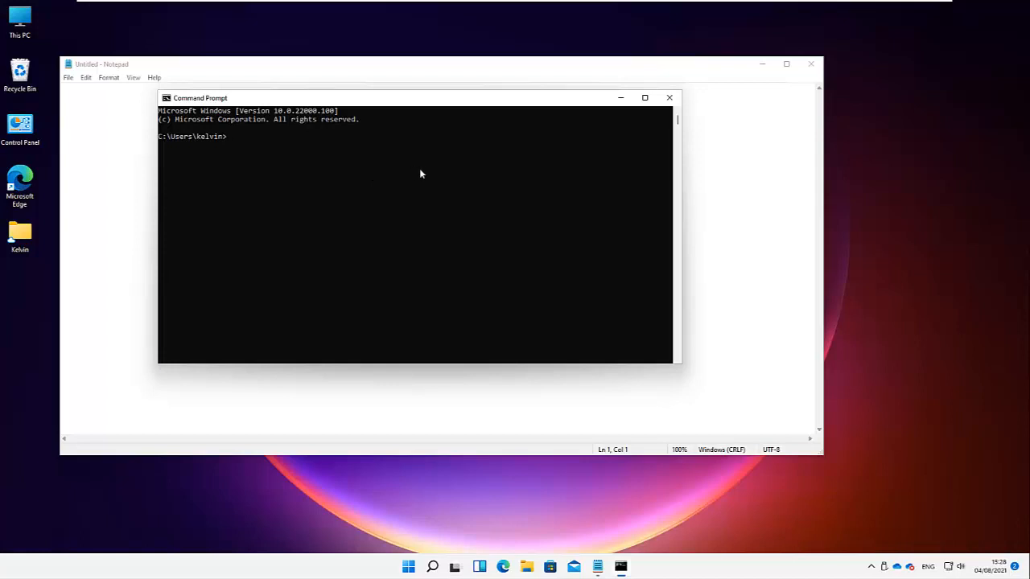
{"action": "left_click", "coordinate": [669, 98]}
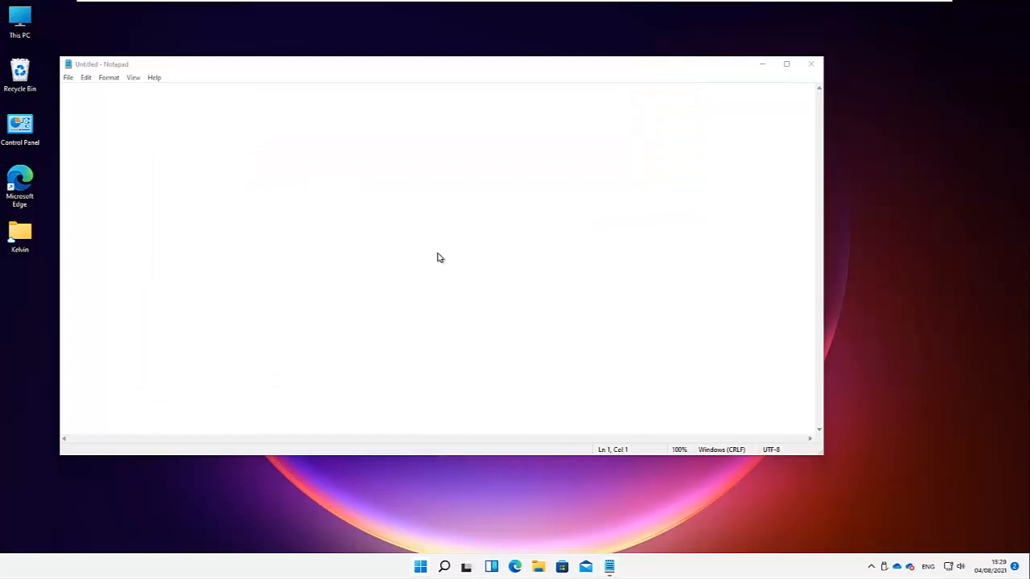
- Move Command Prompt to the top of the pinned apps in Start
{"action": "left_click", "coordinate": [421, 567]}
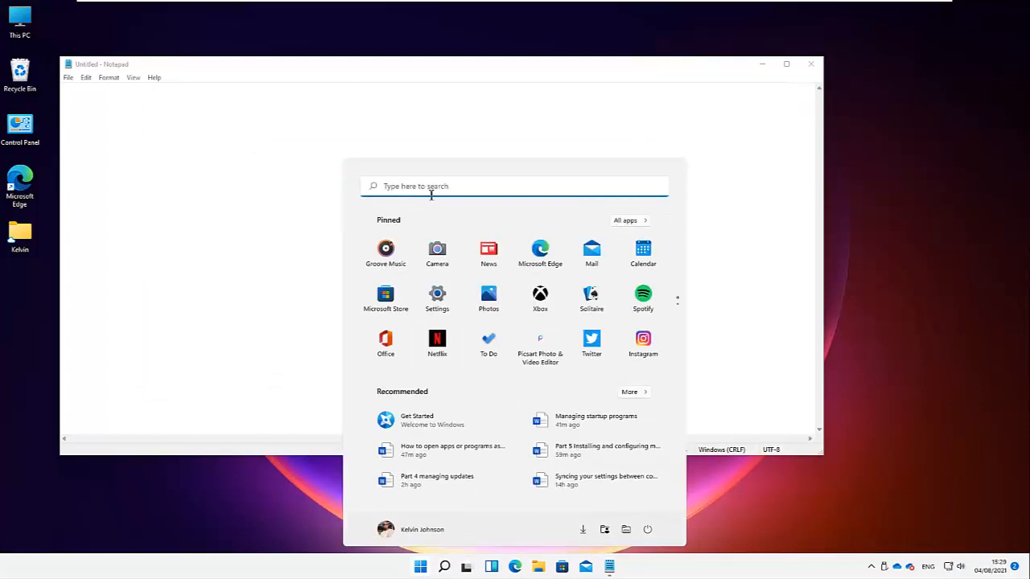
{"action": "left_click", "coordinate": [679, 314]}
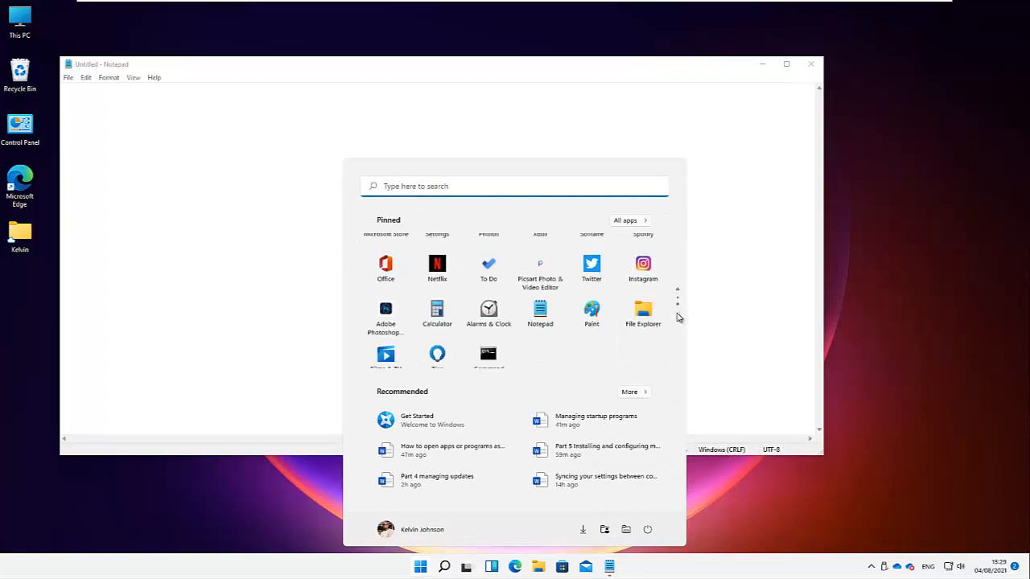
{"action": "right_click", "coordinate": [486, 304]}
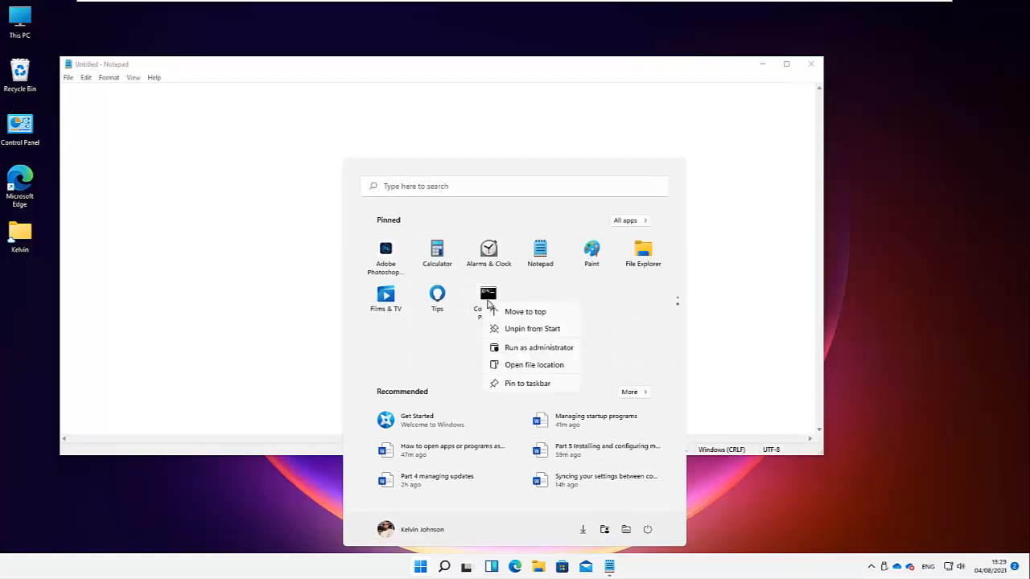
{"action": "left_click", "coordinate": [529, 328]}
{"action": "left_click", "coordinate": [680, 292]}
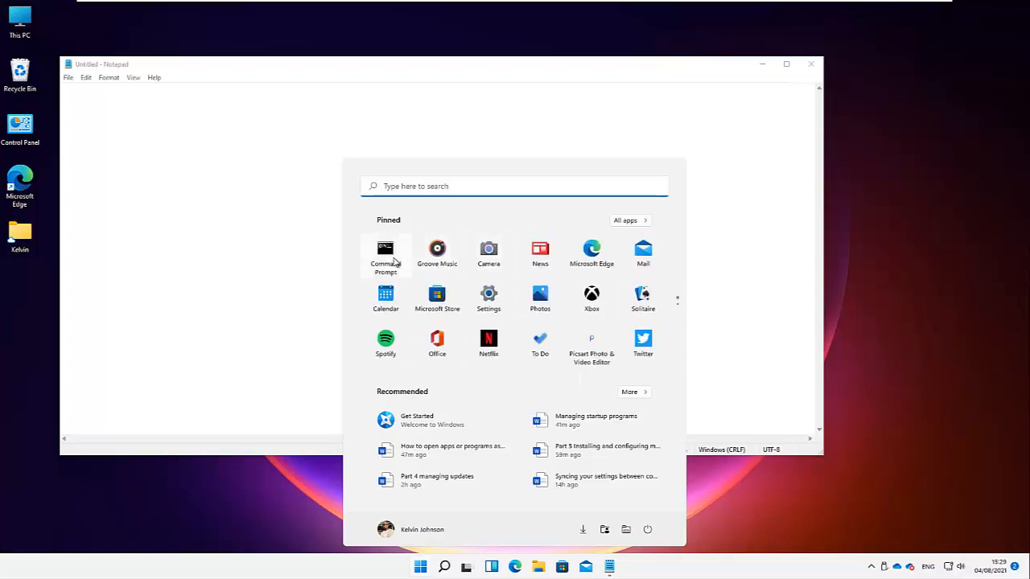
- Run the pinned Command Prompt as administrator, allow it to make changes, and close the Notepad window behind it
{"action": "right_click", "coordinate": [390, 259]}
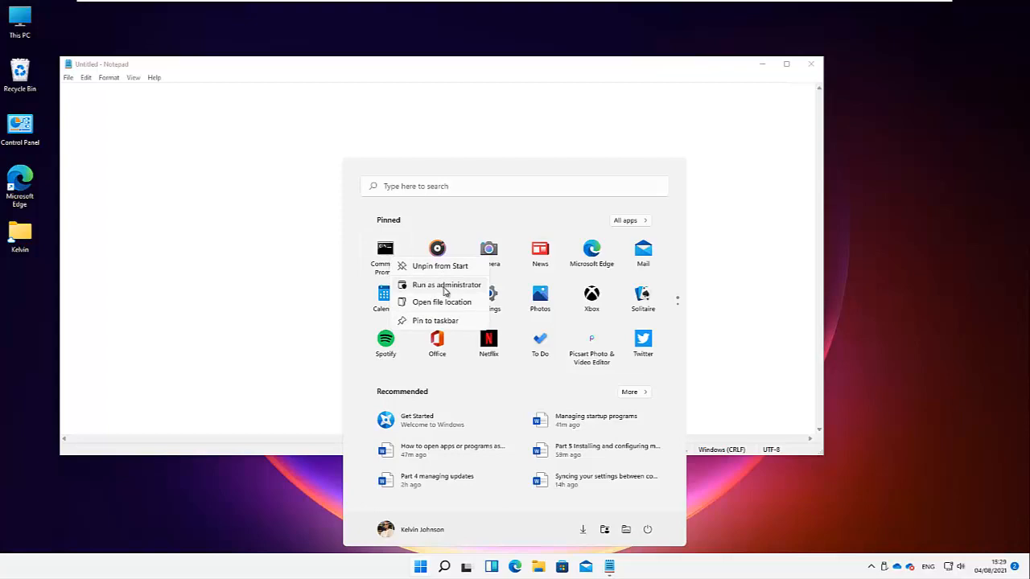
{"action": "left_click", "coordinate": [443, 288]}
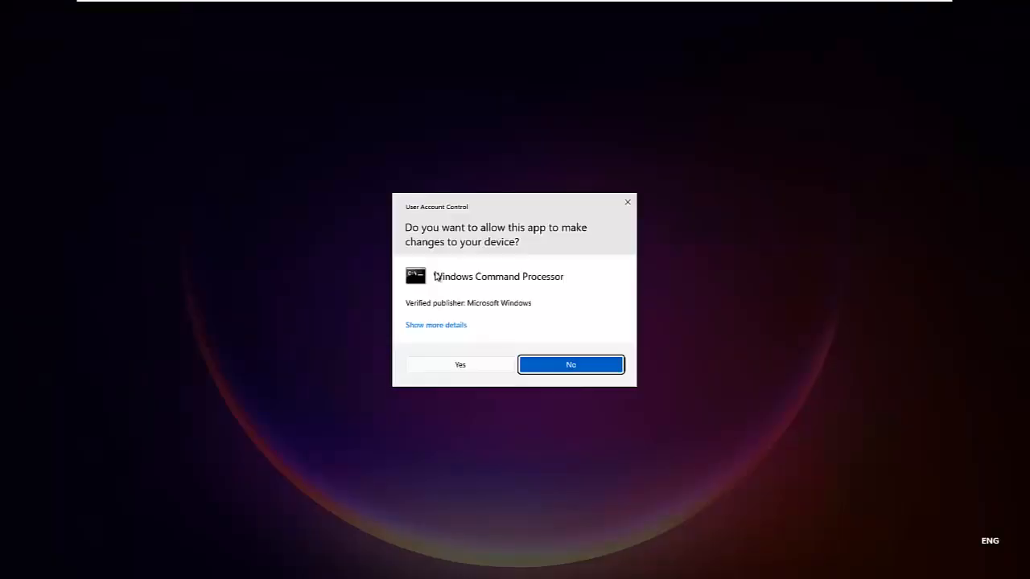
{"action": "left_click", "coordinate": [467, 365]}
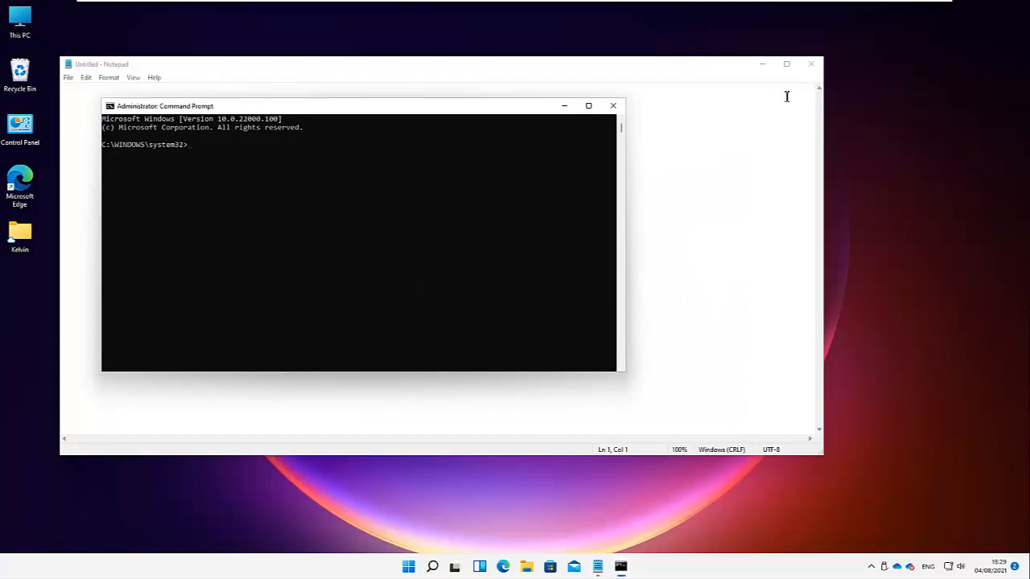
{"action": "left_click", "coordinate": [810, 64]}
- Launch Notepad from the administrator Command Prompt with "notepad" and move its window down to uncover the prompt
{"action": "left_click", "coordinate": [306, 189]}
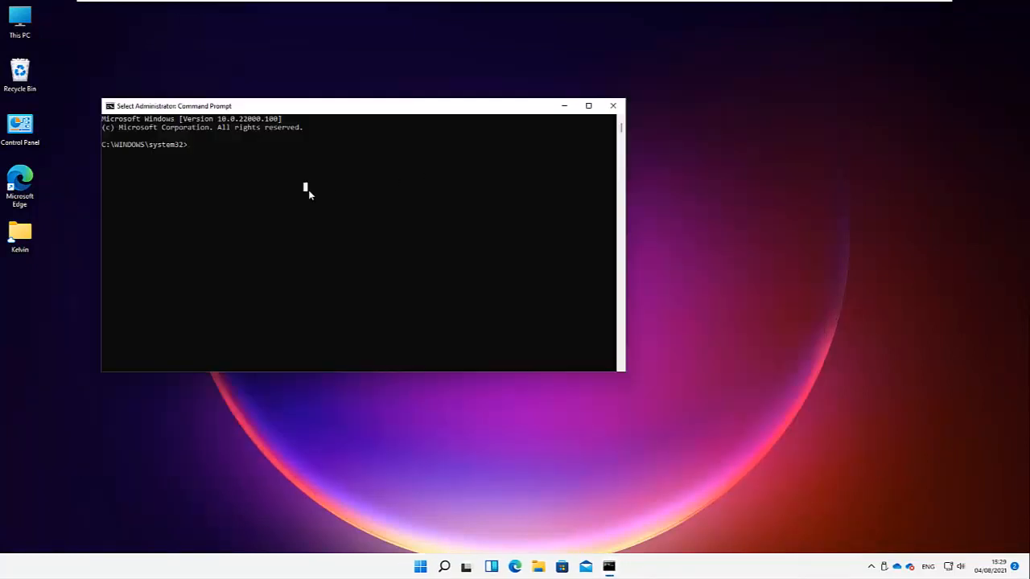
{"action": "type", "text": "notepad"}
{"action": "key", "text": "Return"}
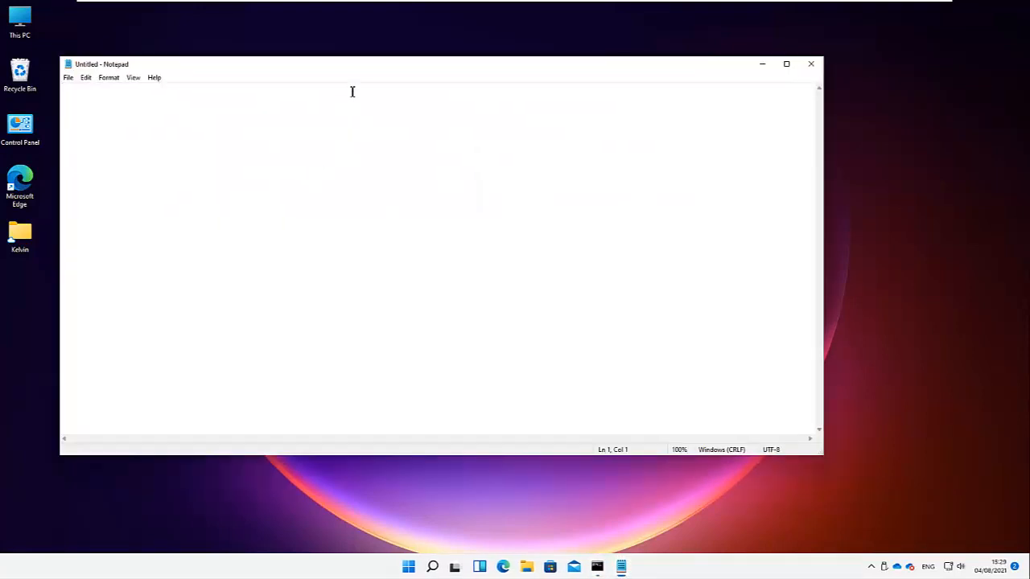
{"action": "left_click_drag", "start_coordinate": [363, 69], "coordinate": [401, 143]}
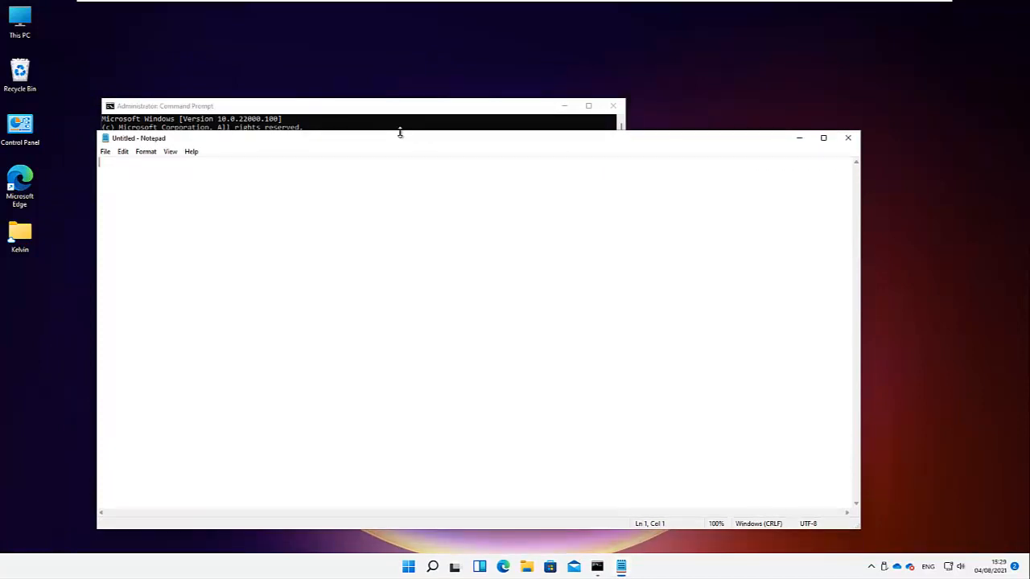
- Launch Registry Editor from the administrator Command Prompt with "regedit"
{"action": "left_click", "coordinate": [248, 119]}
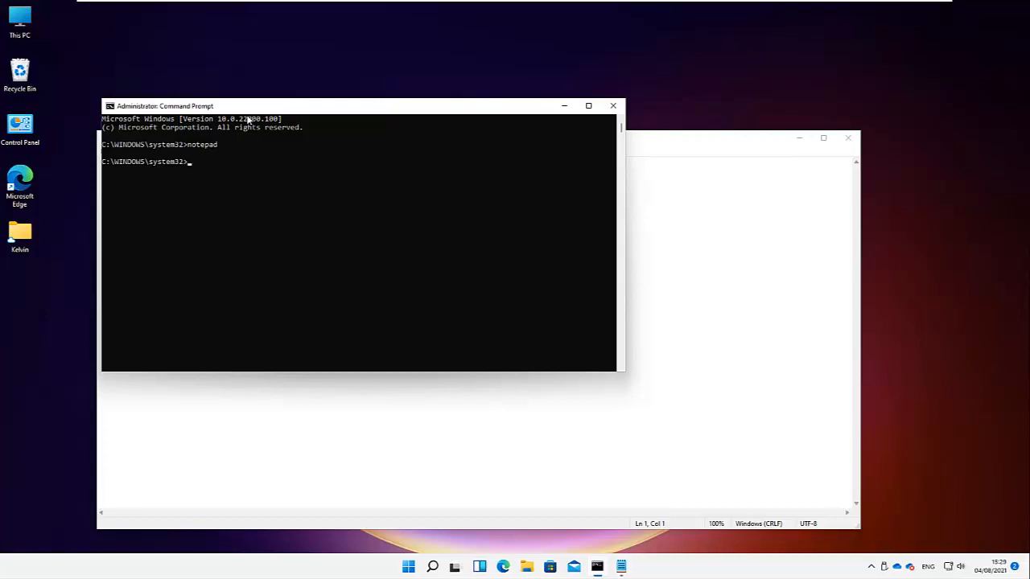
{"action": "left_click", "coordinate": [237, 177]}
{"action": "type", "text": "regedit"}
{"action": "key", "text": "Return"}
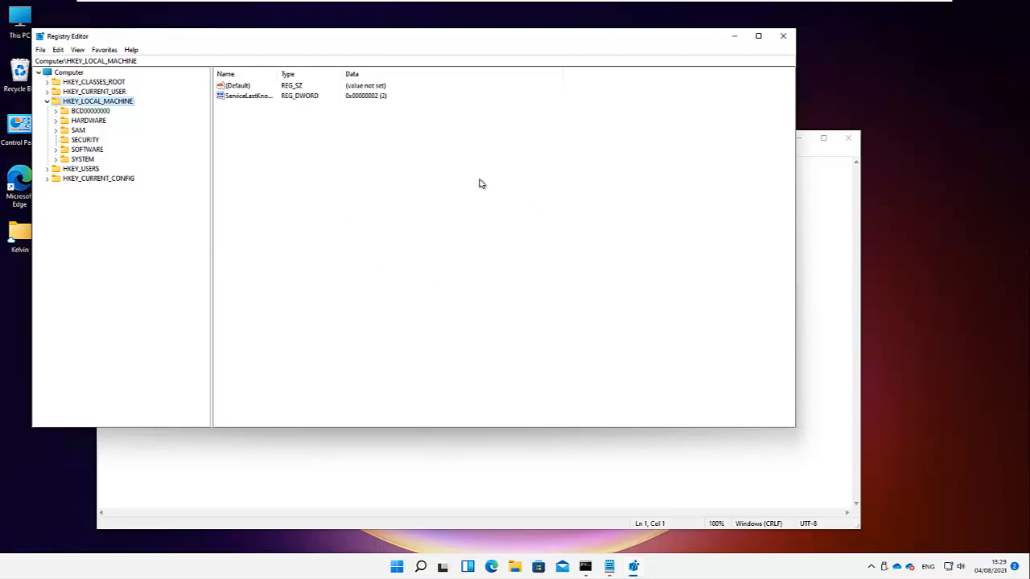
- Search Start for "reg", open Registry Editor with permission to make changes, and minimize its window
{"action": "left_click", "coordinate": [397, 567]}
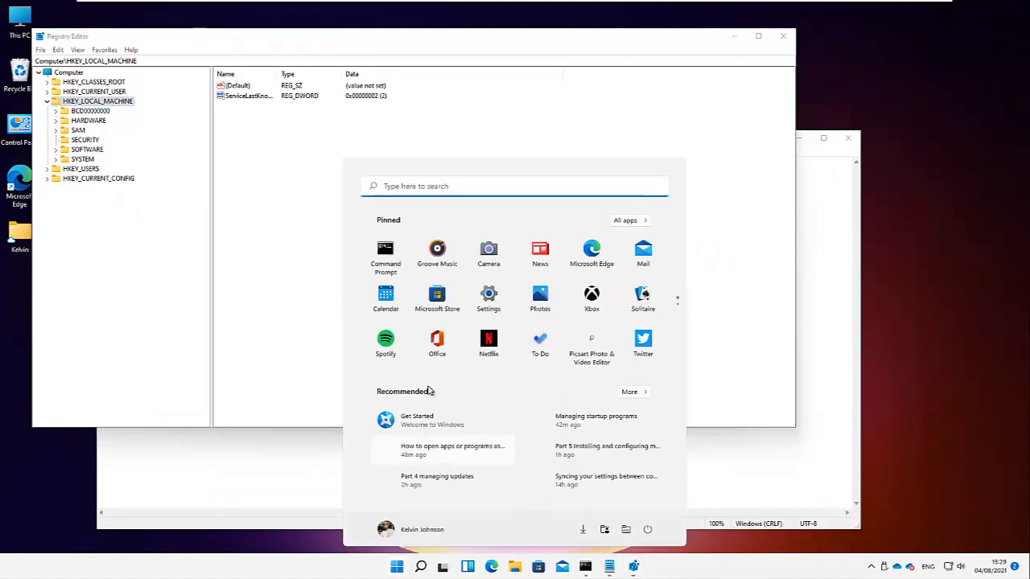
{"action": "left_click", "coordinate": [434, 187]}
{"action": "type", "text": "reg"}
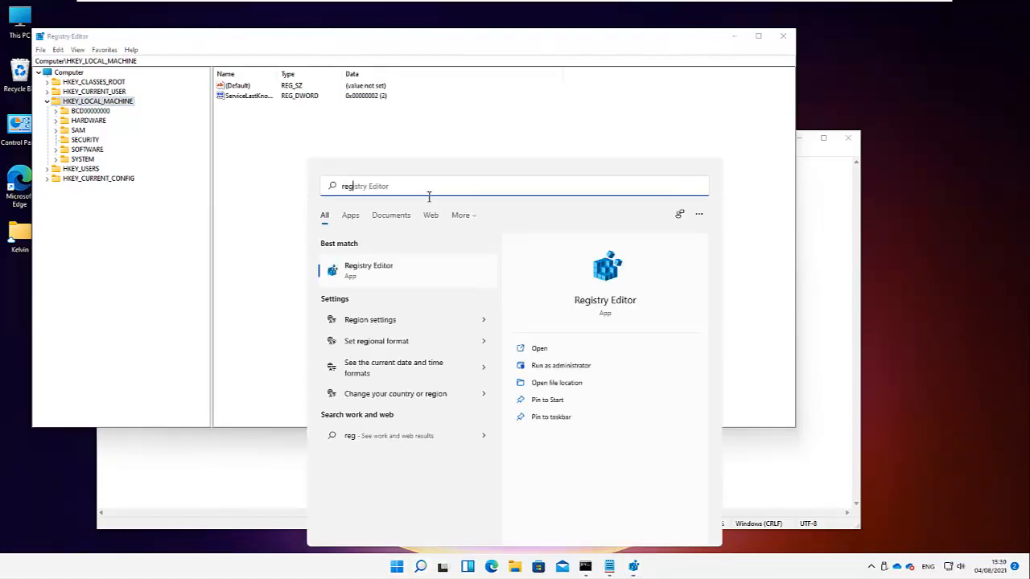
{"action": "left_click", "coordinate": [400, 276]}
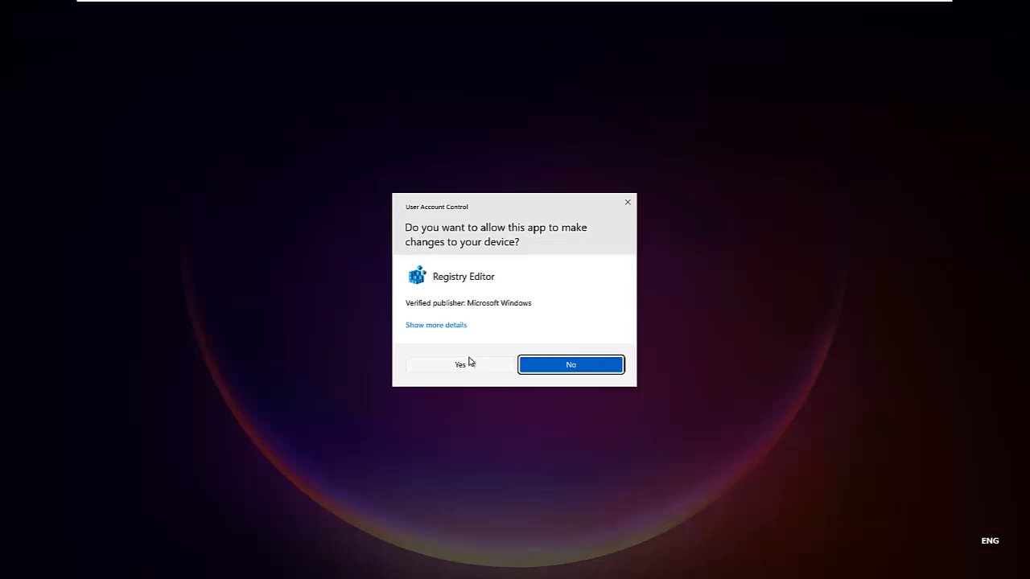
{"action": "left_click", "coordinate": [461, 364]}
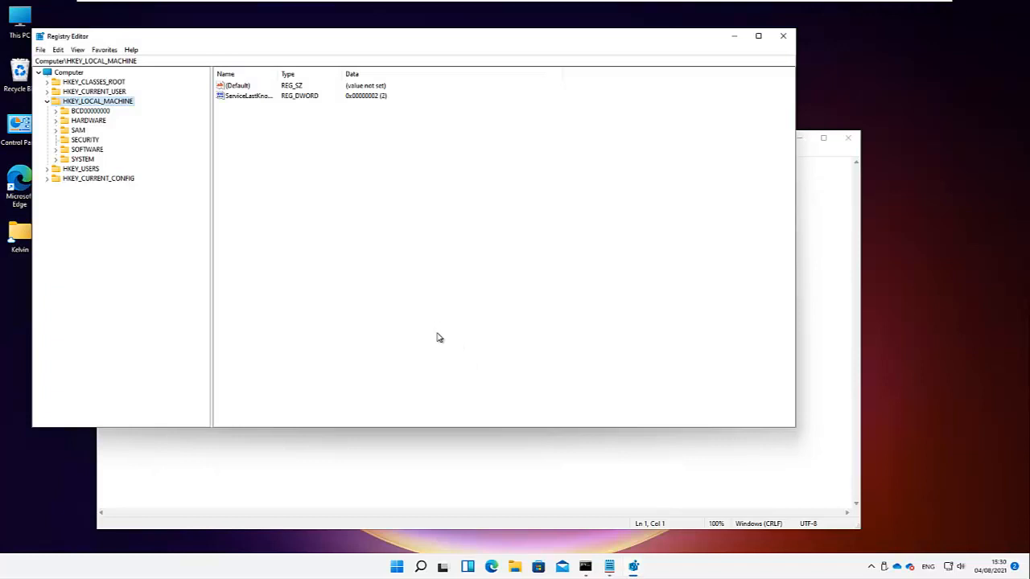
{"action": "left_click_drag", "start_coordinate": [156, 40], "coordinate": [195, 47]}
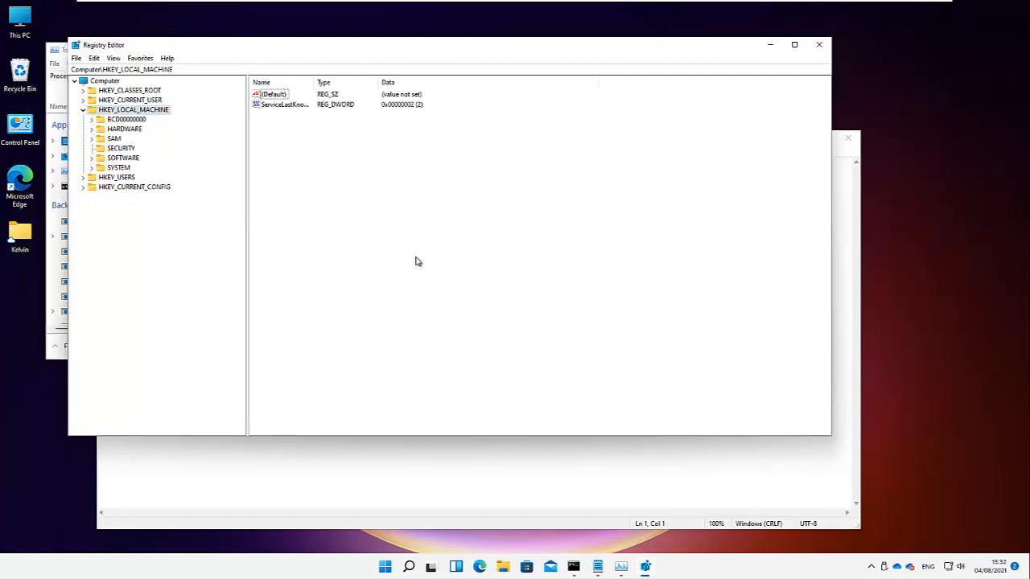
{"action": "left_click", "coordinate": [771, 45]}
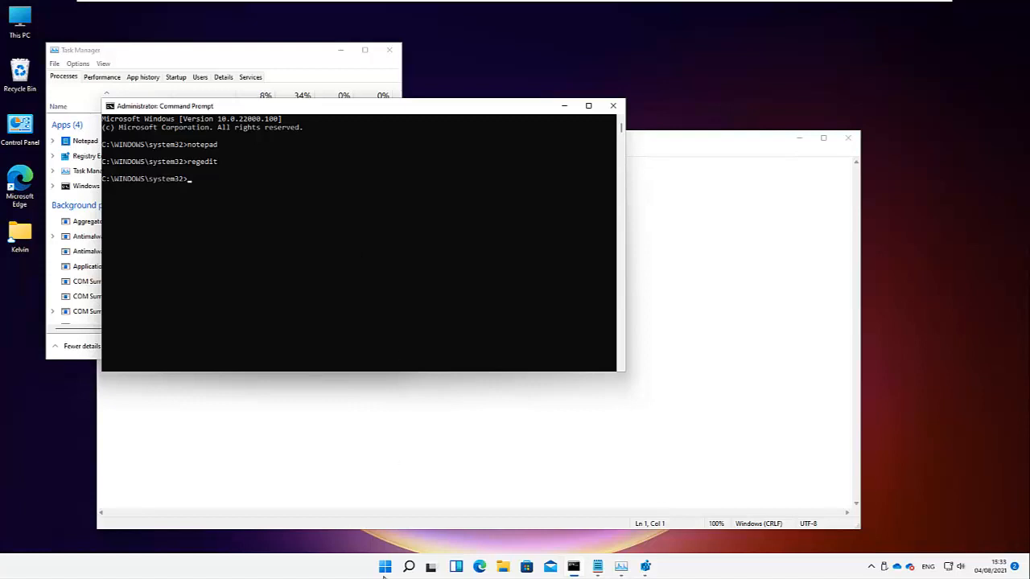
- Try the "run" command in the administrator Command Prompt
{"action": "left_click", "coordinate": [331, 333]}
{"action": "type", "text": "run"}
{"action": "key", "text": "Return"}
{"action": "left_click", "coordinate": [226, 249]}
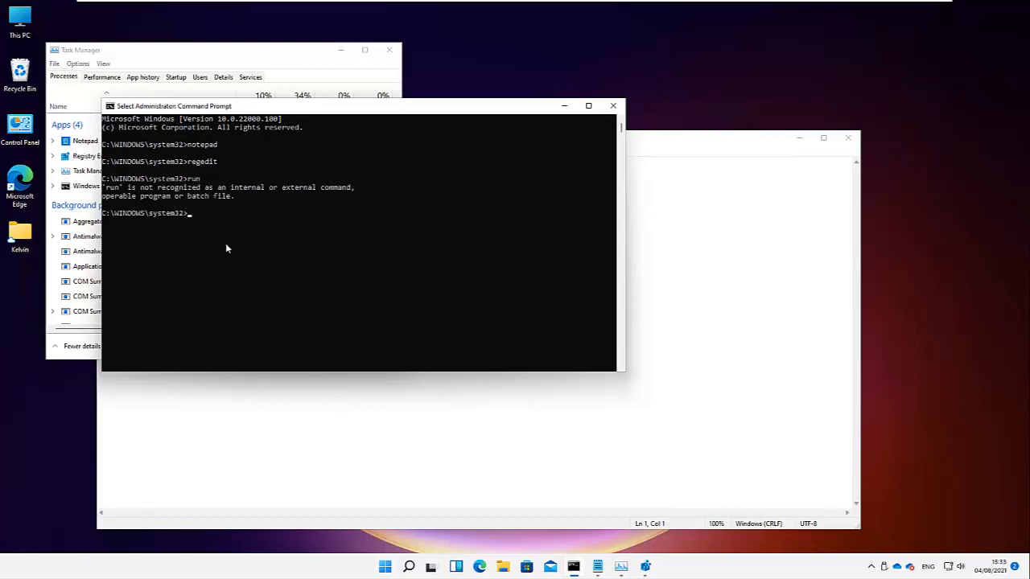
- Open the Run dialog, move it clear of the corner, and execute "runas /user:" with the account's username followed by "notepad"
{"action": "key", "text": "super+r"}
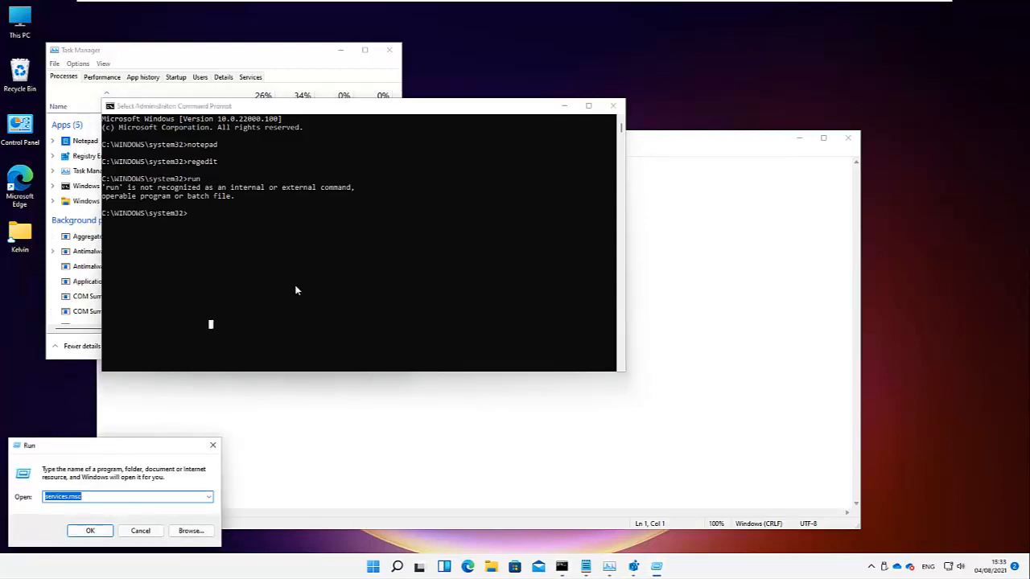
{"action": "left_click_drag", "start_coordinate": [112, 447], "coordinate": [183, 386]}
{"action": "left_click_drag", "start_coordinate": [178, 438], "coordinate": [104, 434]}
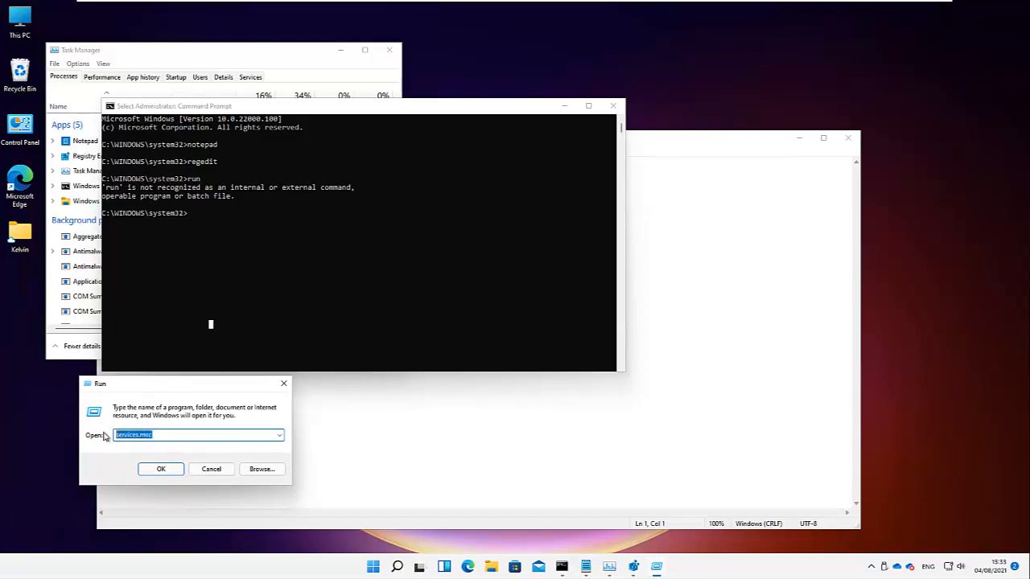
{"action": "type", "text": "runas /user:kelvin"}
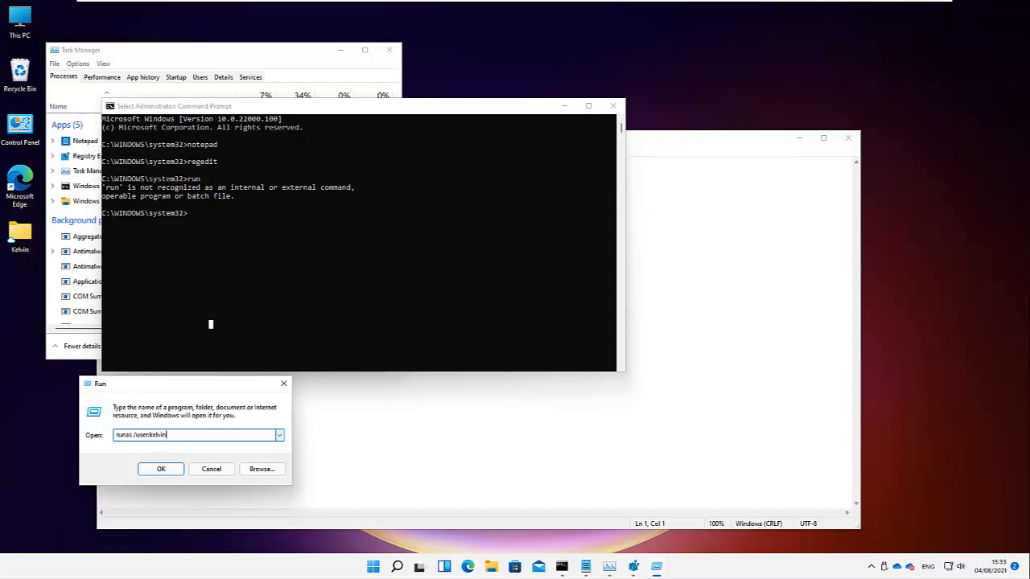
{"action": "type", "text": " note"}
{"action": "key", "text": "BackSpace"}
{"action": "key", "text": "BackSpace"}
{"action": "type", "text": "tepad"}
{"action": "left_click", "coordinate": [161, 469]}
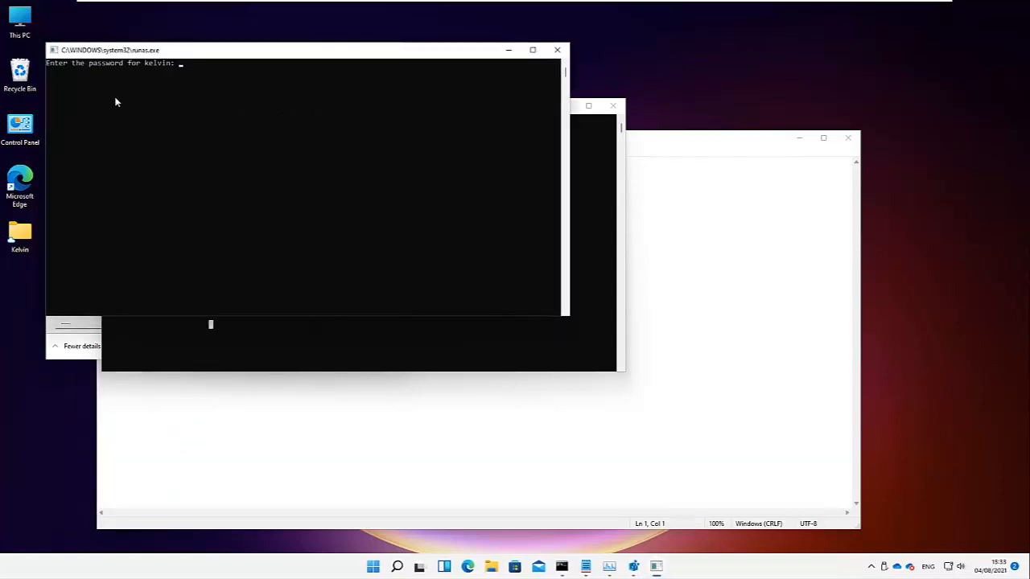
- Dismiss the runas password prompt
{"action": "left_click", "coordinate": [193, 89]}
{"action": "key", "text": "Escape"}
{"action": "key", "text": "Return"}
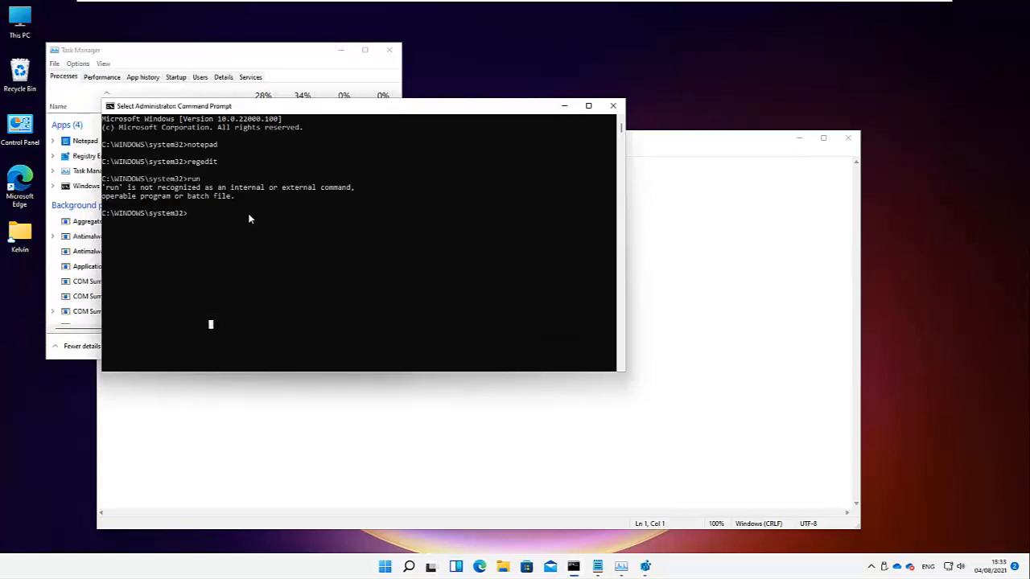
- Close the open Notepad, Registry Editor, Command Prompt and Task Manager windows to return to the desktop
{"action": "left_click", "coordinate": [598, 569]}
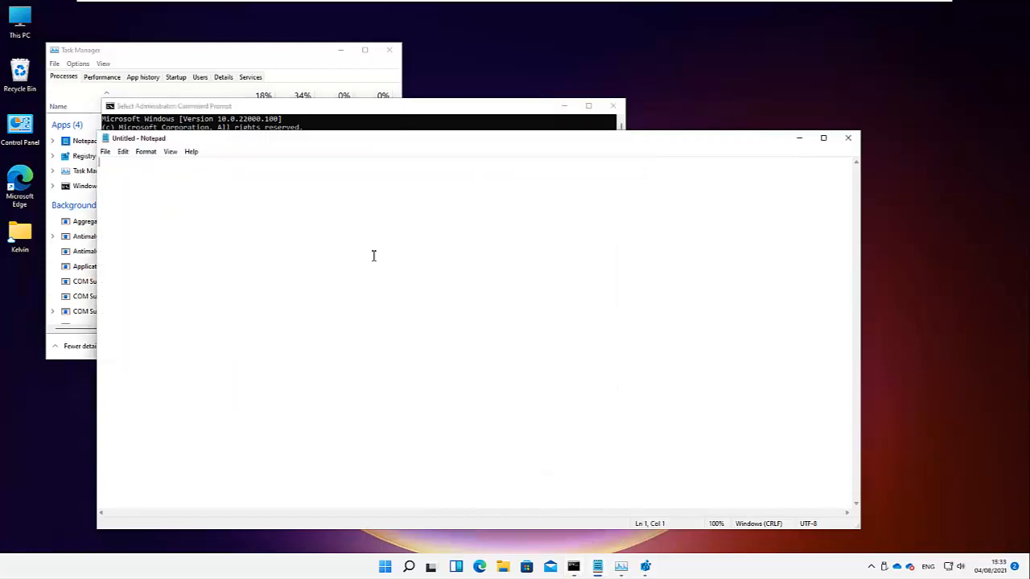
{"action": "left_click", "coordinate": [849, 137]}
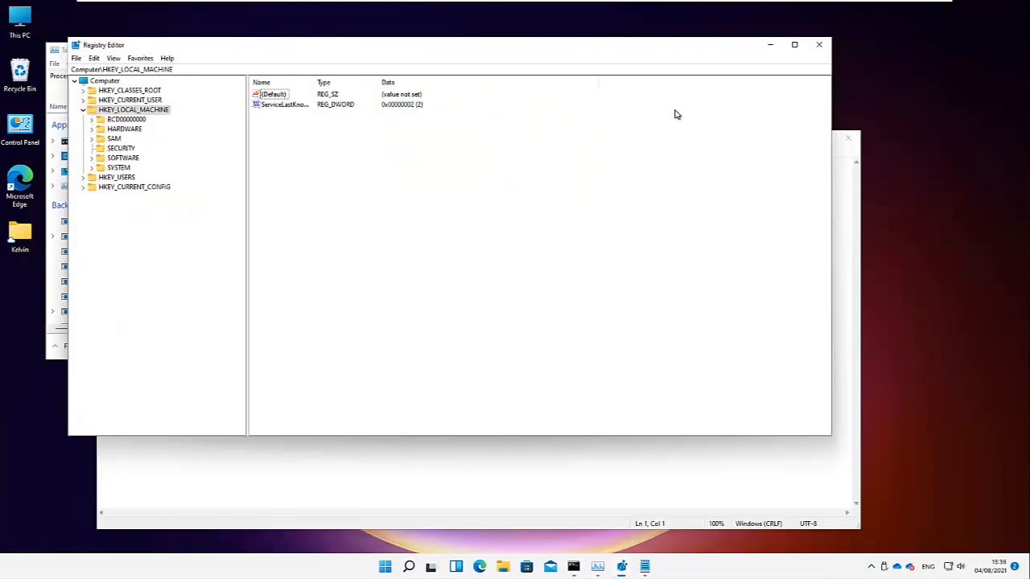
{"action": "left_click", "coordinate": [820, 44]}
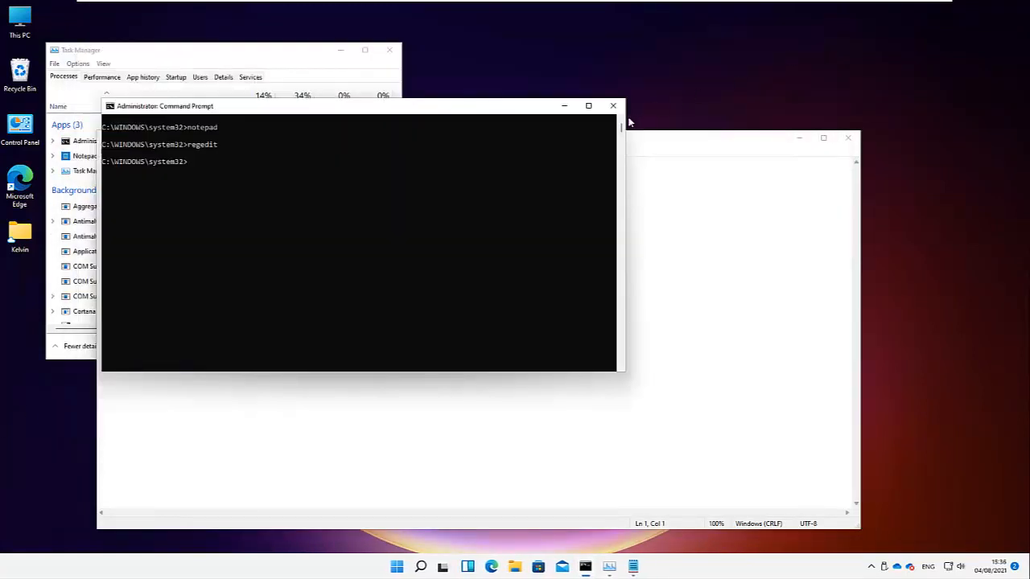
{"action": "left_click", "coordinate": [613, 105]}
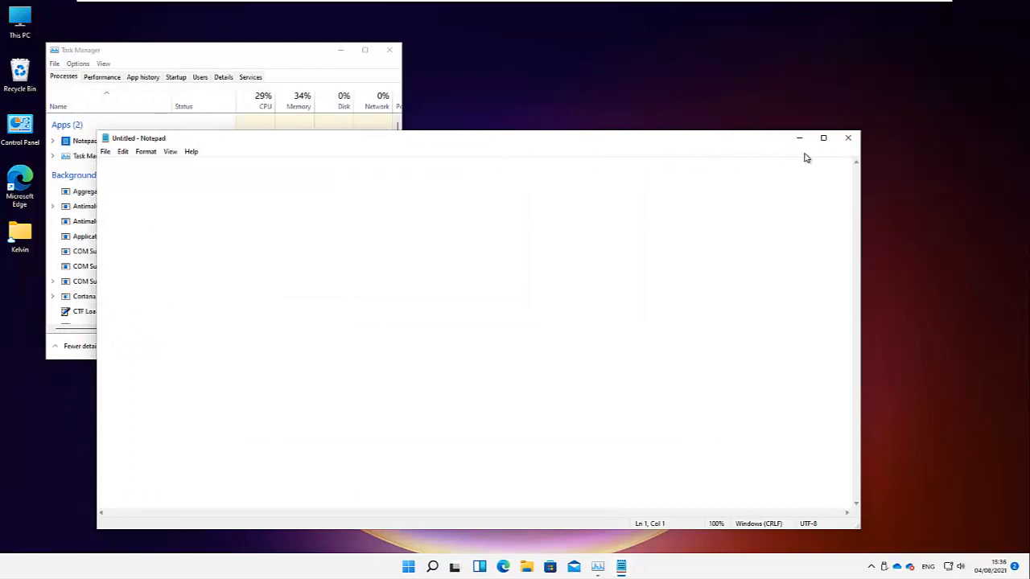
{"action": "left_click", "coordinate": [848, 140]}
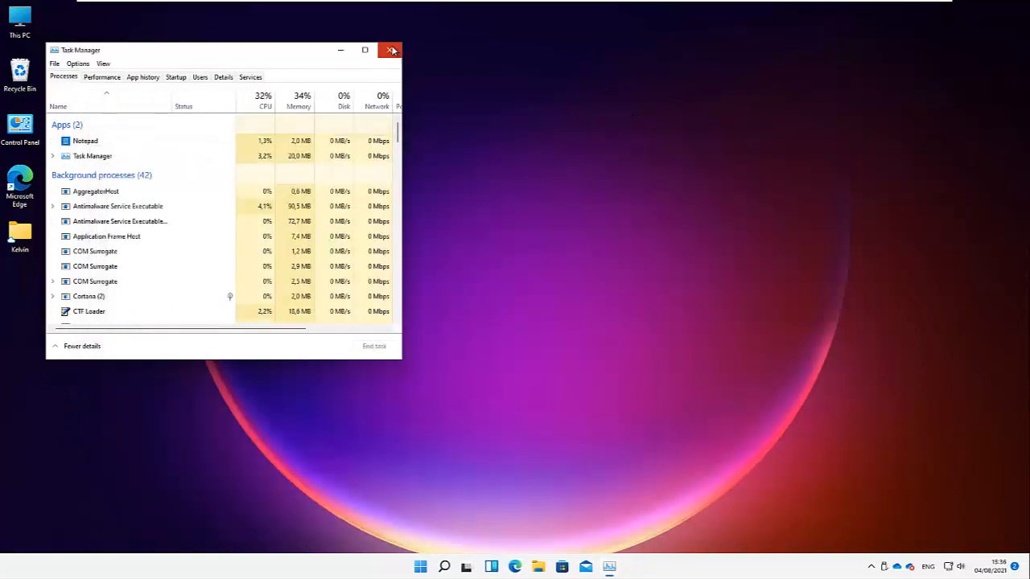
{"action": "left_click", "coordinate": [391, 52]}
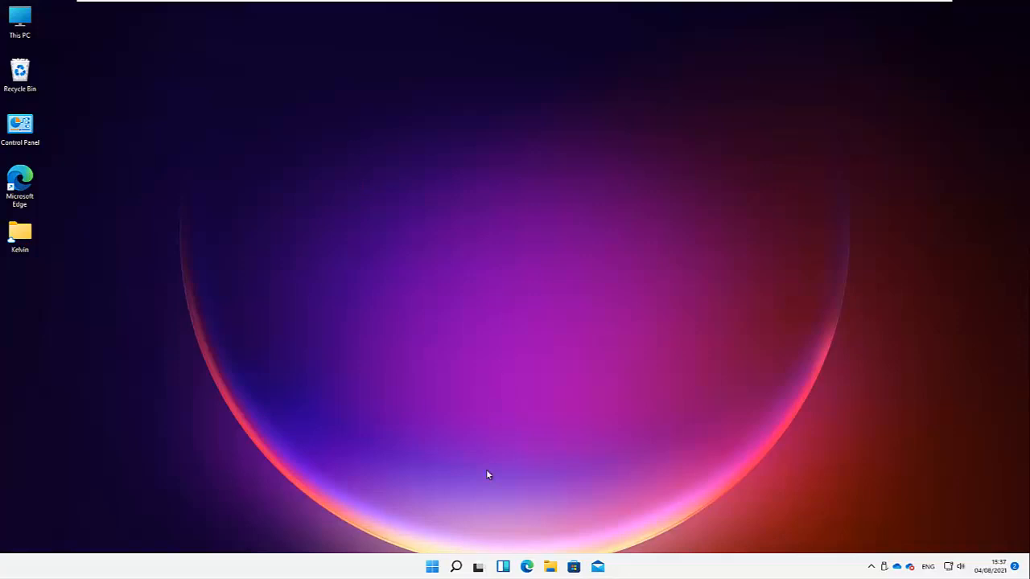
- Search Start for Notepad and open it from the results
{"action": "left_click", "coordinate": [433, 568]}
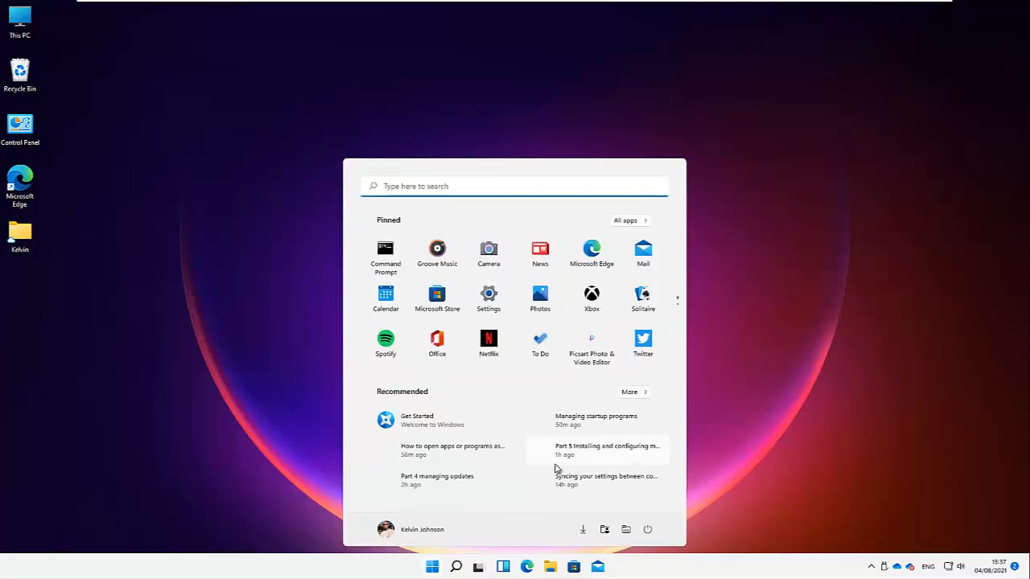
{"action": "type", "text": "notepad"}
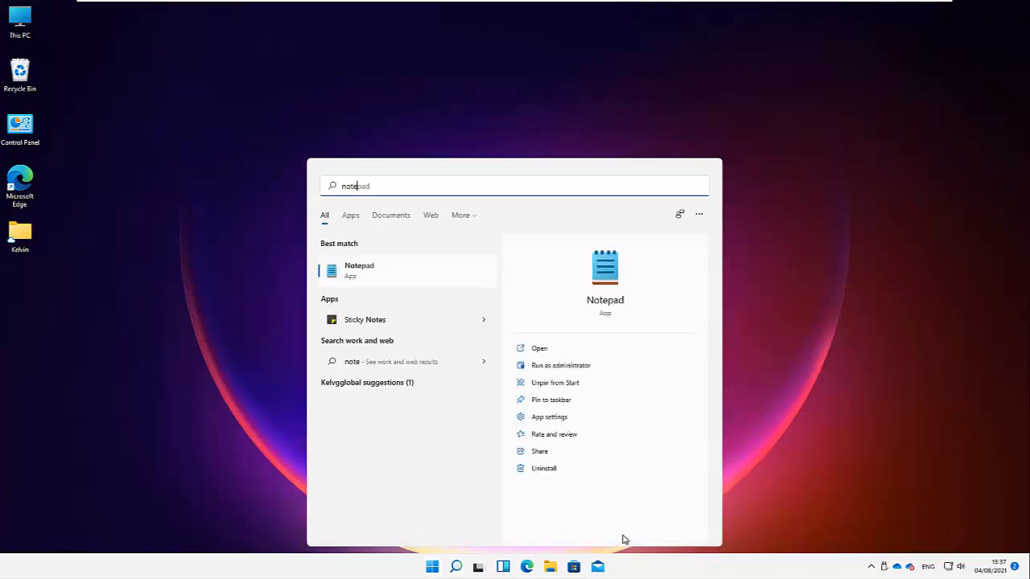
{"action": "left_click", "coordinate": [378, 276]}
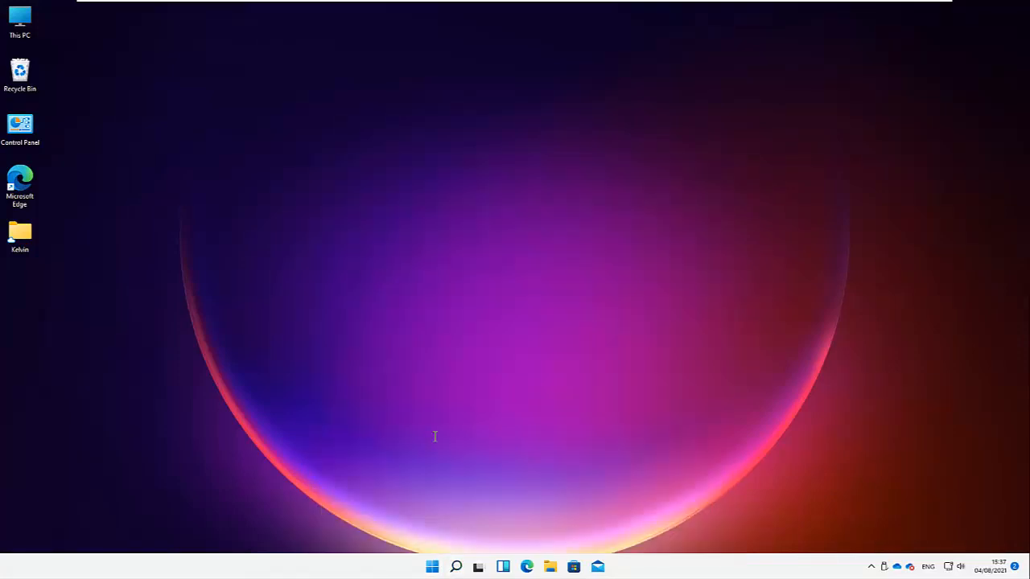
- Search for Registry Editor, open it from the results and allow it to make changes to the device
{"action": "left_click", "coordinate": [444, 564]}
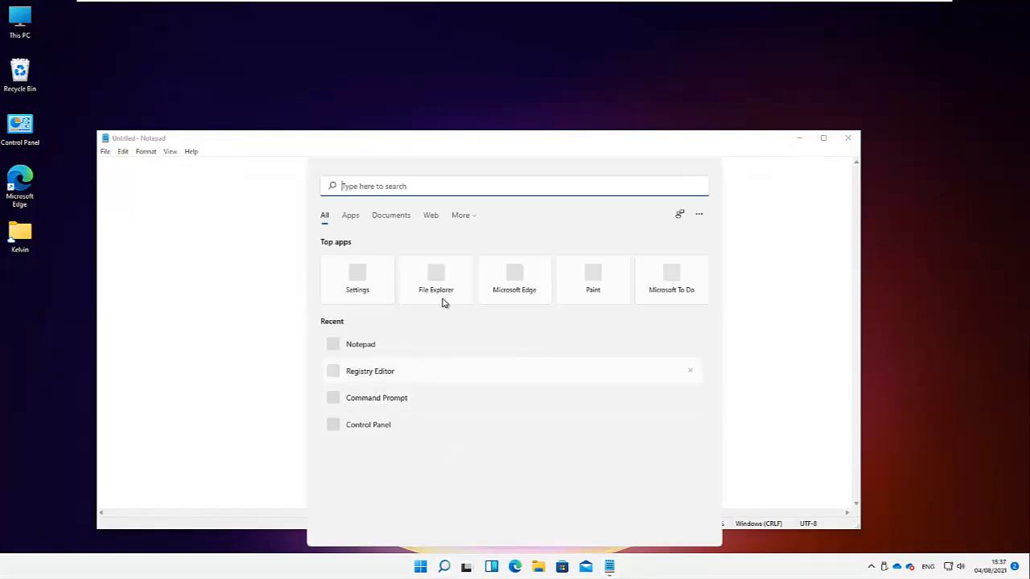
{"action": "type", "text": "reg"}
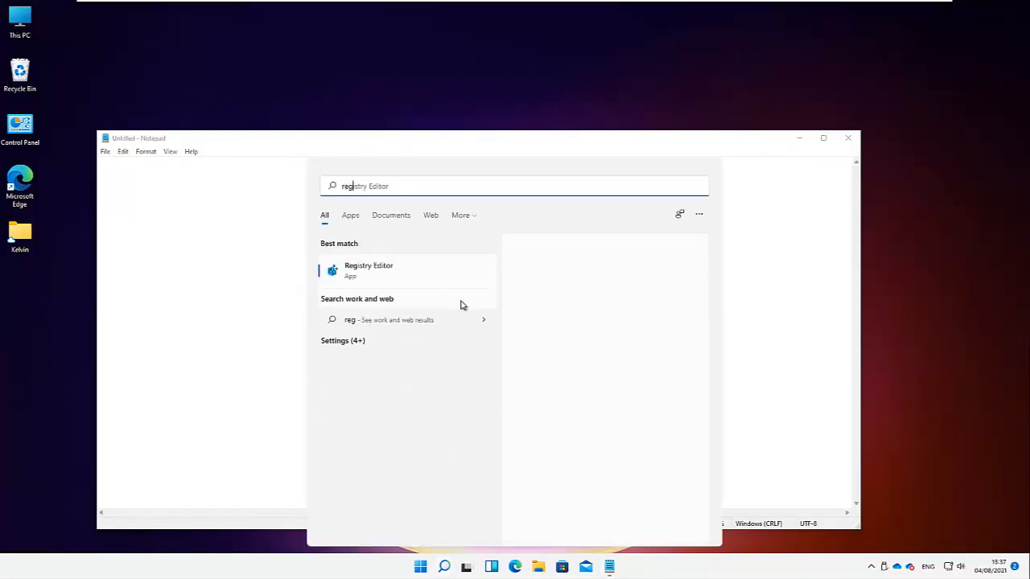
{"action": "left_click", "coordinate": [395, 276]}
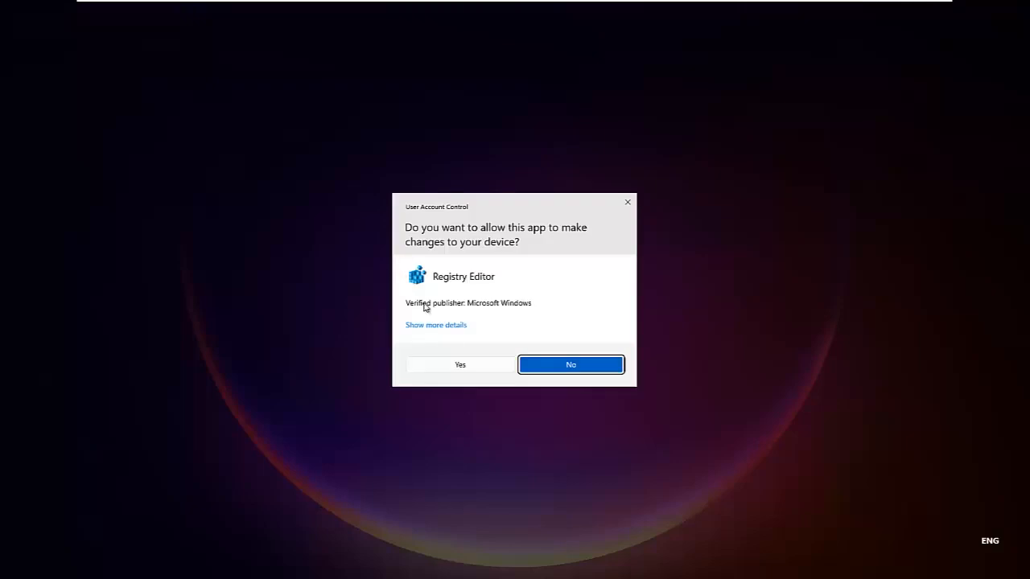
{"action": "left_click", "coordinate": [459, 366]}
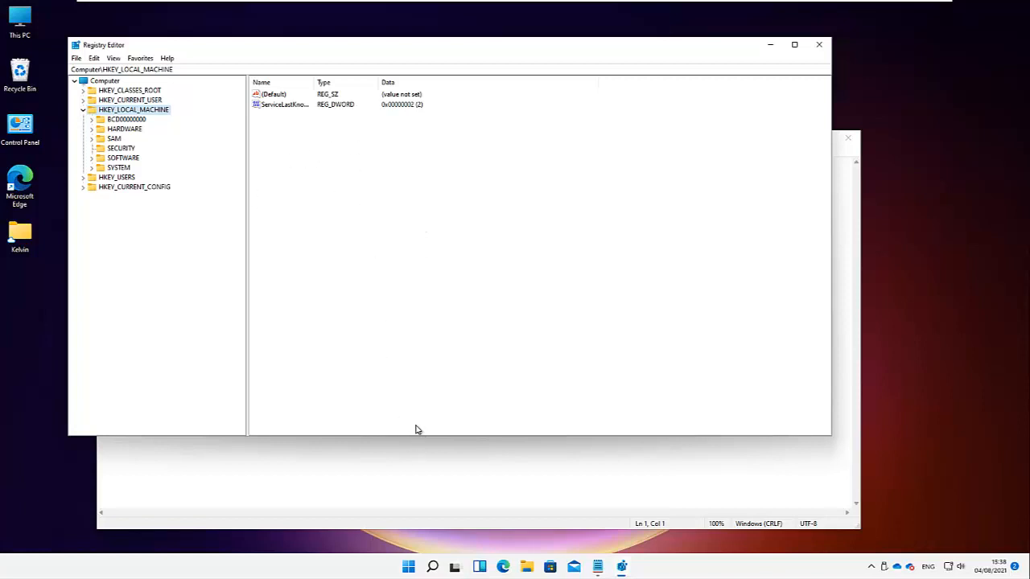
{"action": "left_click", "coordinate": [434, 568]}
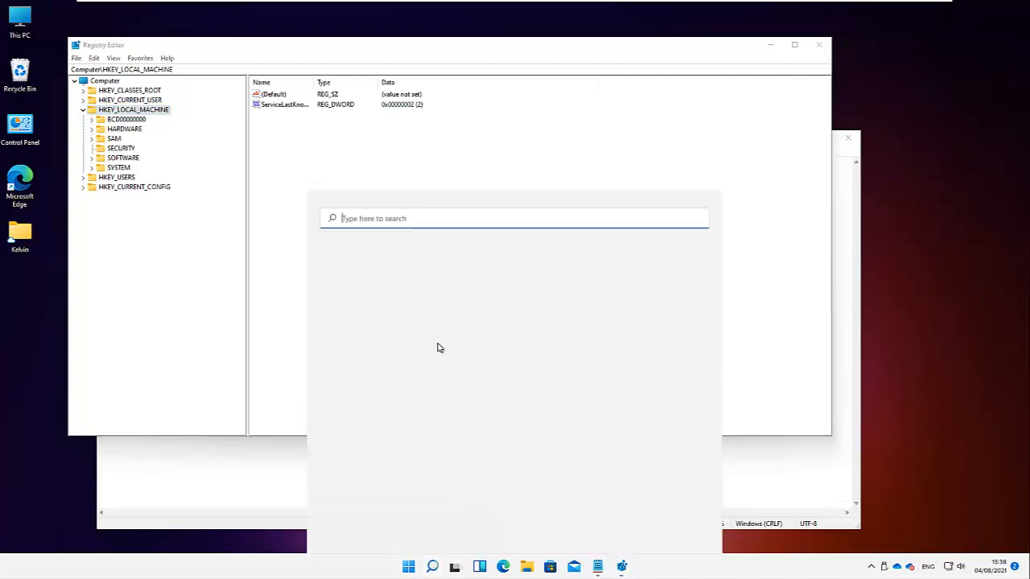
{"action": "type", "text": "task"}
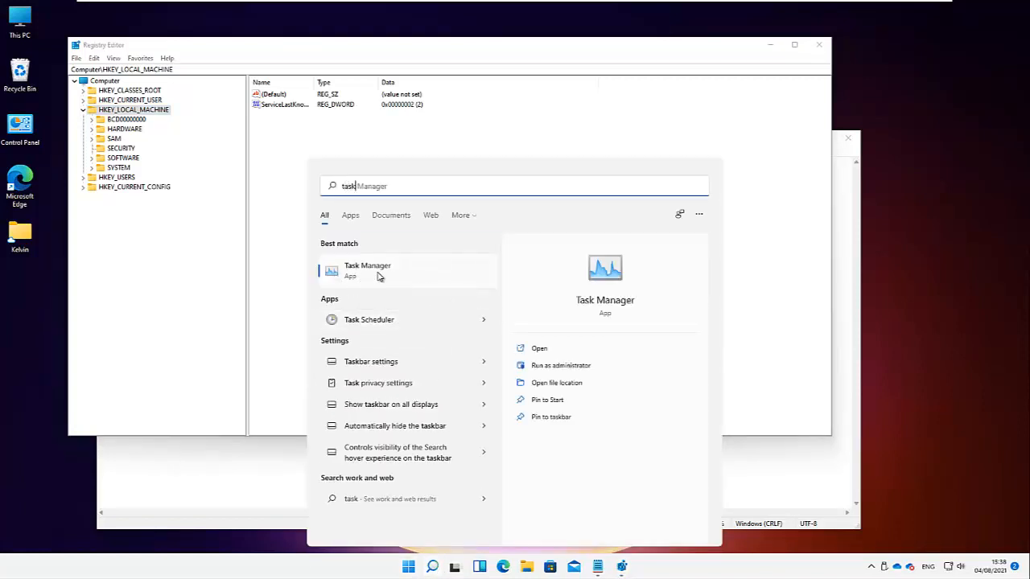
{"action": "left_click", "coordinate": [272, 572]}
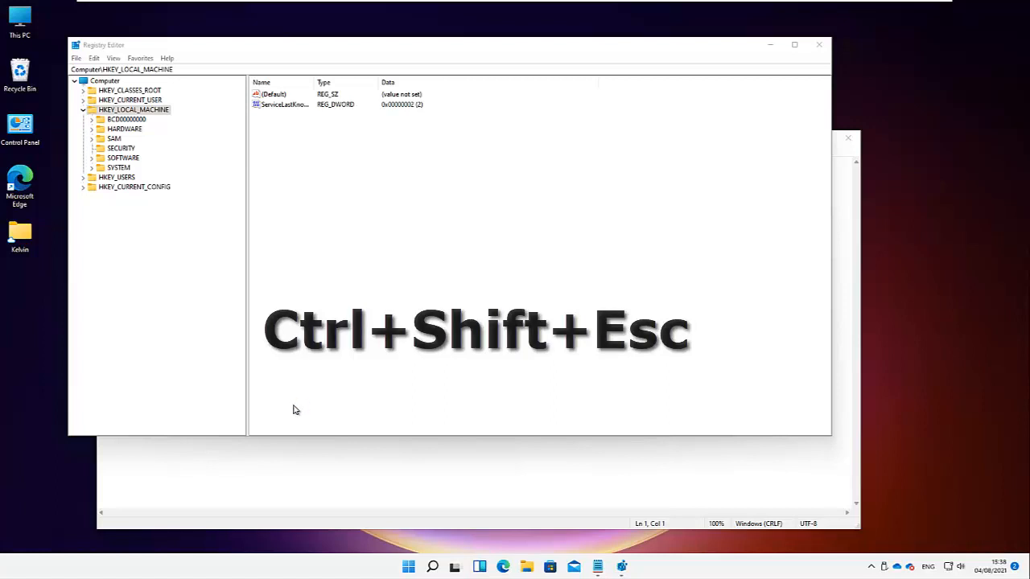
- Open Task Manager and expand the Notepad, Registry Editor and Task Manager entries among the running apps
{"action": "key", "text": "ctrl+shift+Escape"}
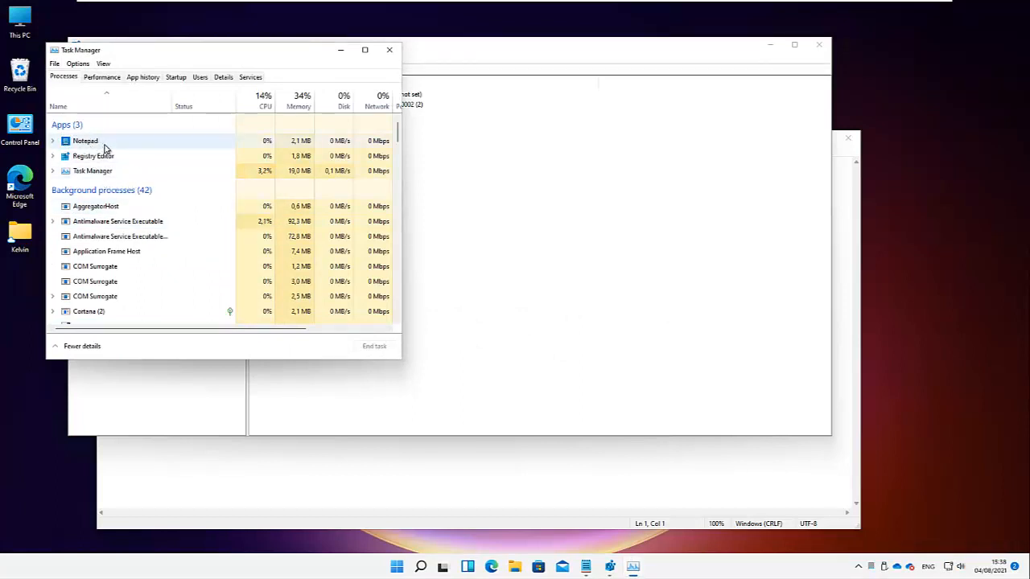
{"action": "left_click", "coordinate": [53, 142]}
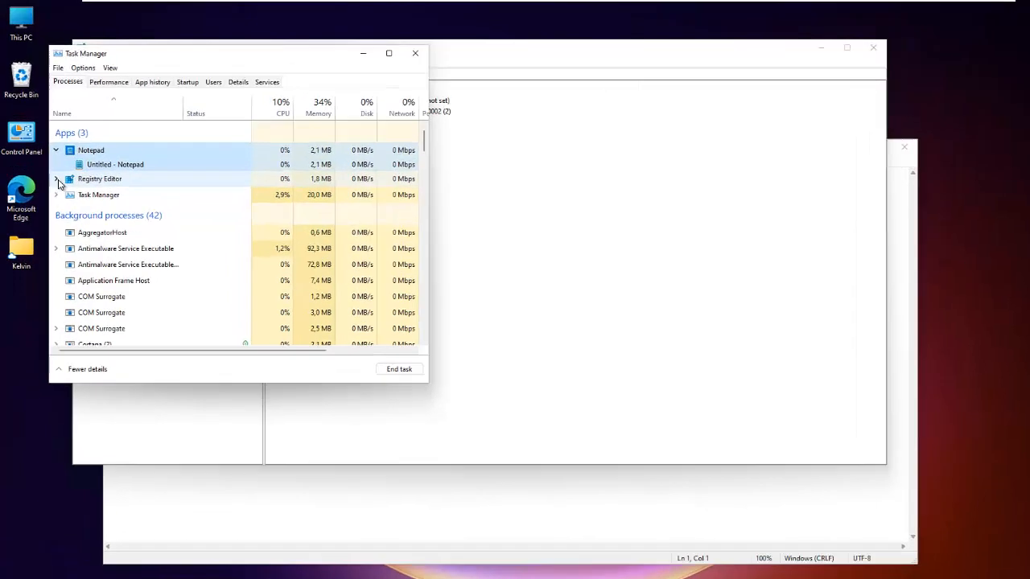
{"action": "left_click", "coordinate": [52, 167]}
{"action": "left_click", "coordinate": [79, 293]}
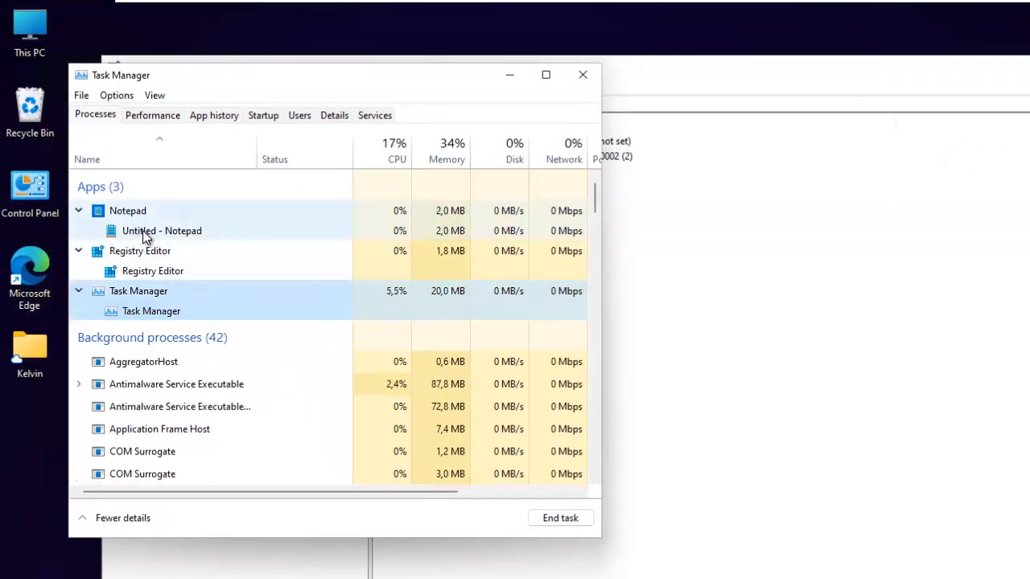
- End the Registry Editor task and the Notepad task from the list of running apps
{"action": "left_click", "coordinate": [146, 256]}
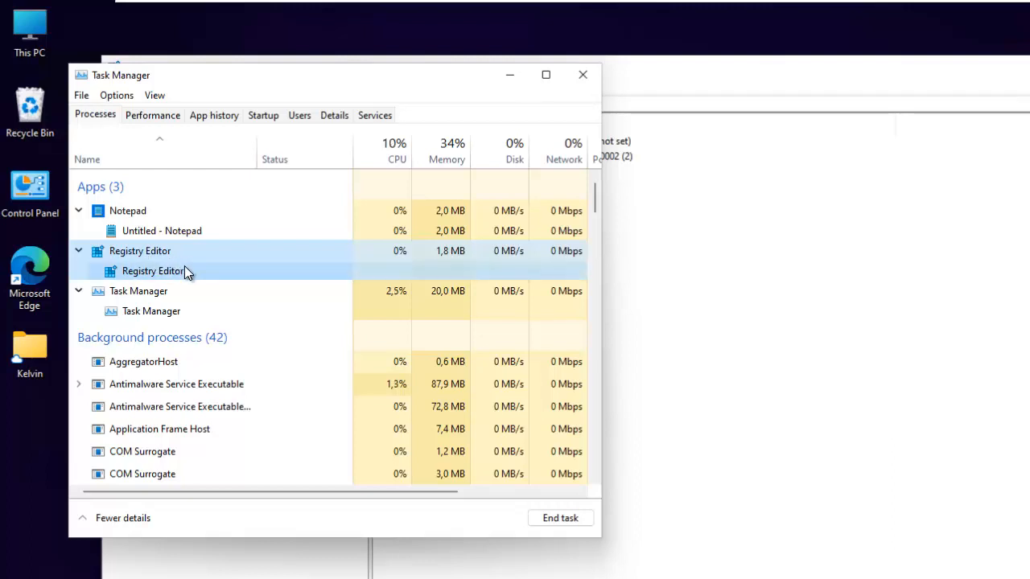
{"action": "left_click", "coordinate": [561, 519]}
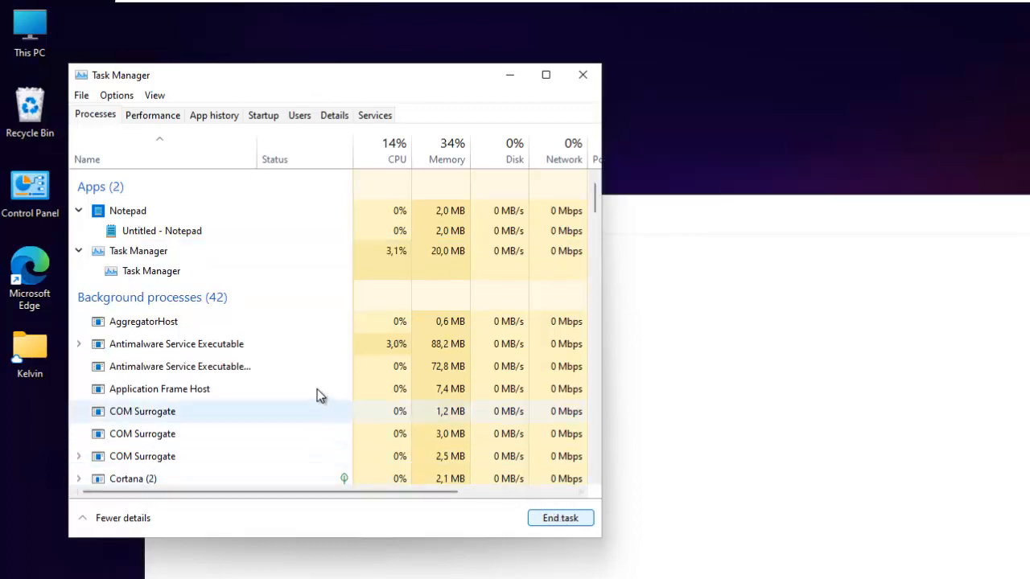
{"action": "left_click", "coordinate": [146, 228]}
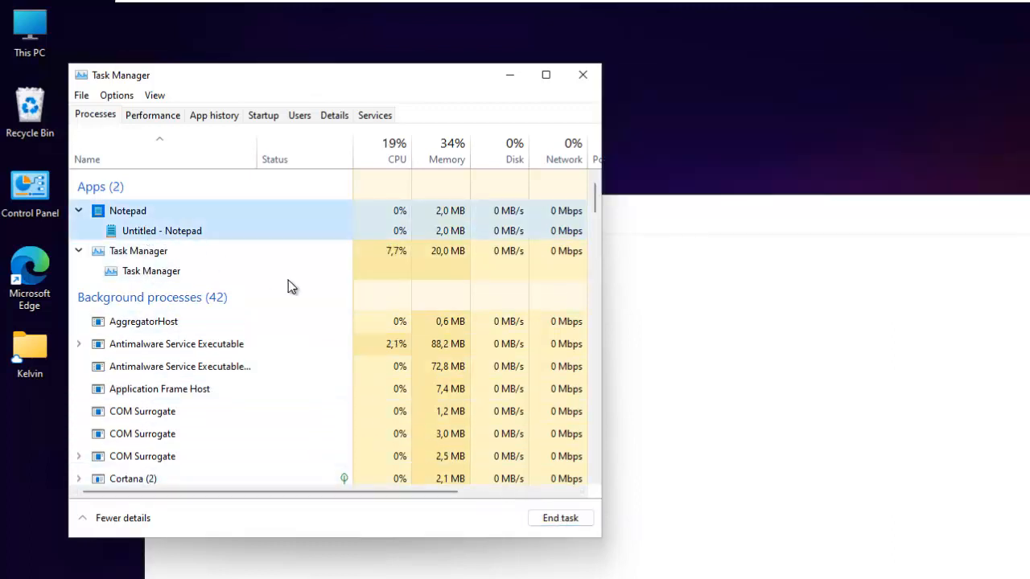
{"action": "left_click", "coordinate": [560, 519]}
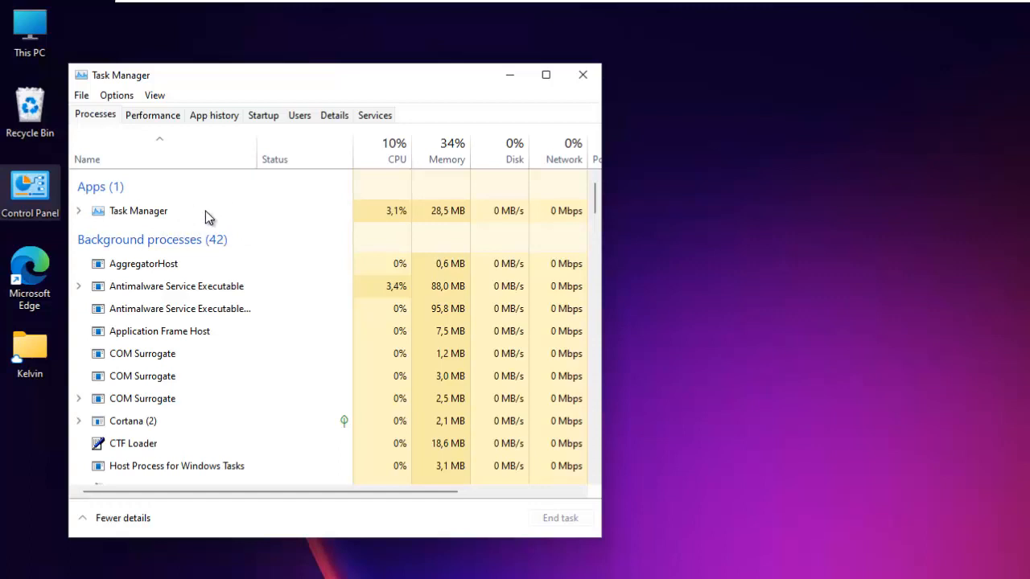
- Search Start for Registry Editor, reopen it and approve the User Account Control prompt
{"action": "key", "text": "super"}
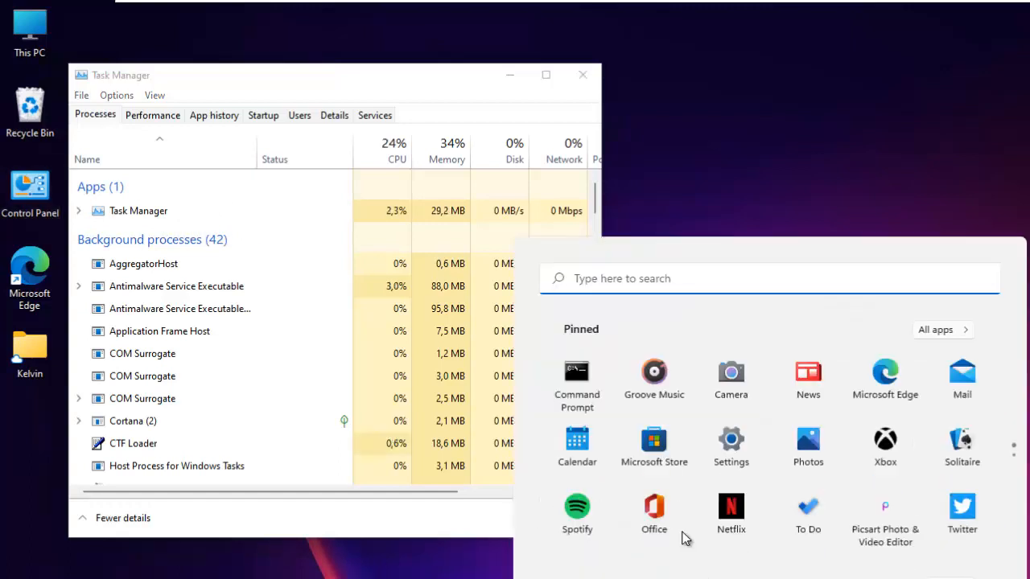
{"action": "type", "text": "reg"}
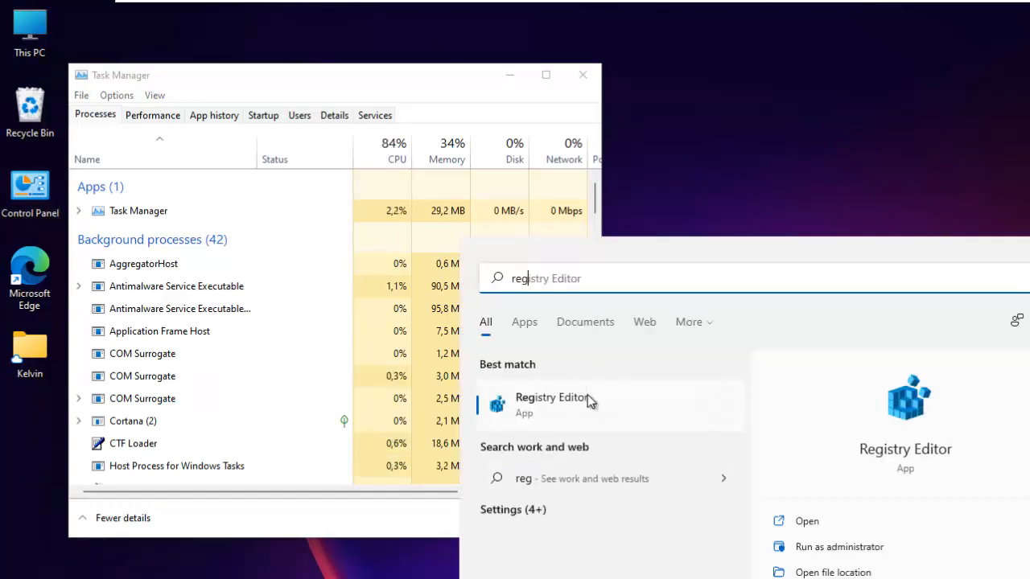
{"action": "left_click", "coordinate": [565, 404]}
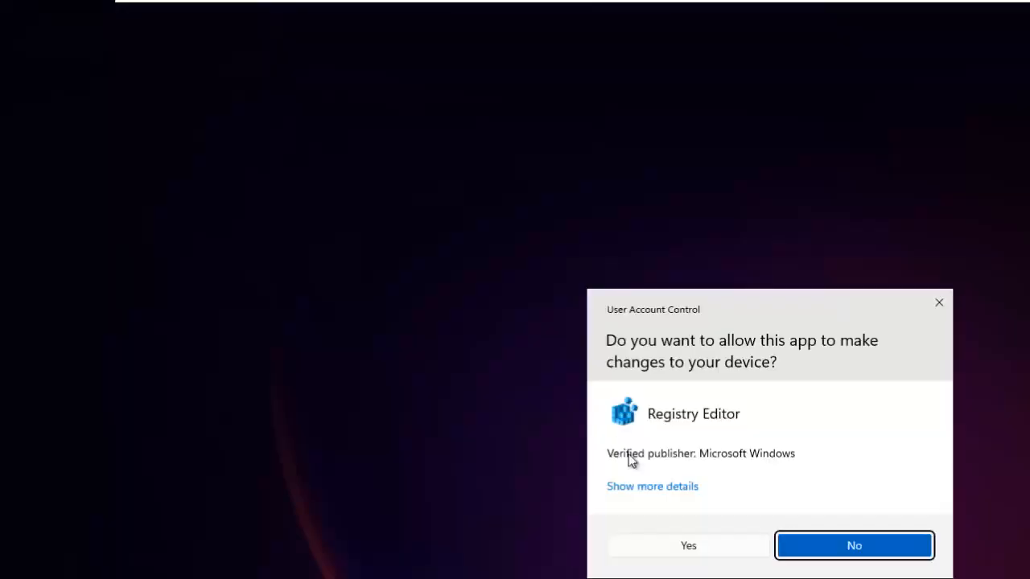
{"action": "left_click", "coordinate": [682, 548]}
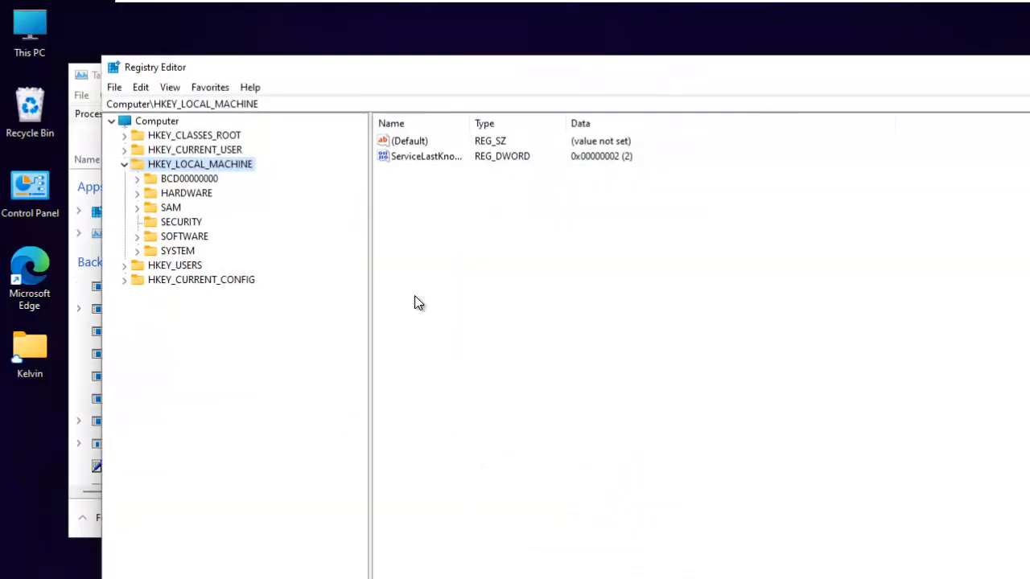
{"action": "left_click_drag", "start_coordinate": [260, 70], "coordinate": [267, 70]}
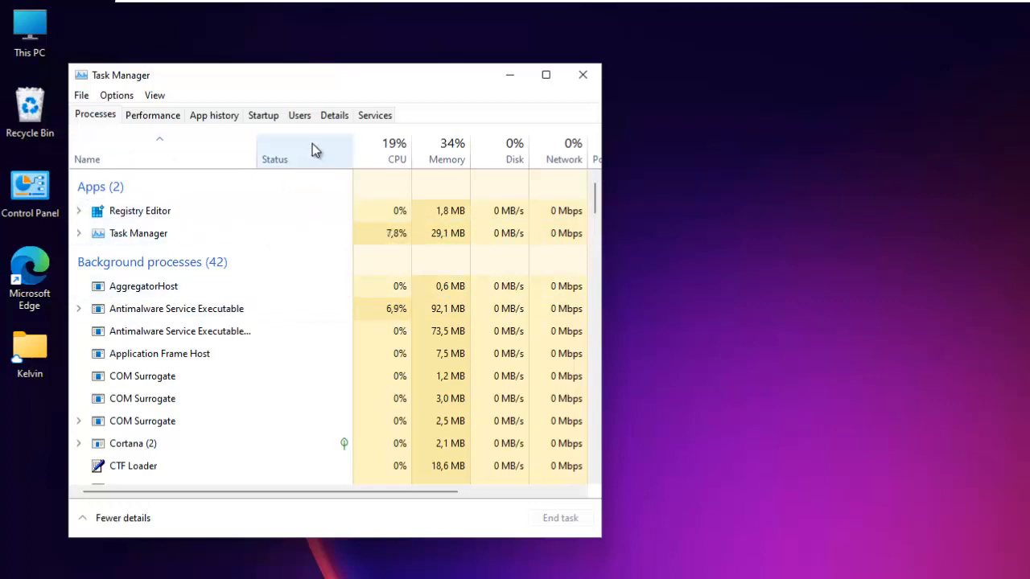
- Show Task Manager's detailed process list, maximize the window and select the regedit.exe process
{"action": "left_click", "coordinate": [333, 117]}
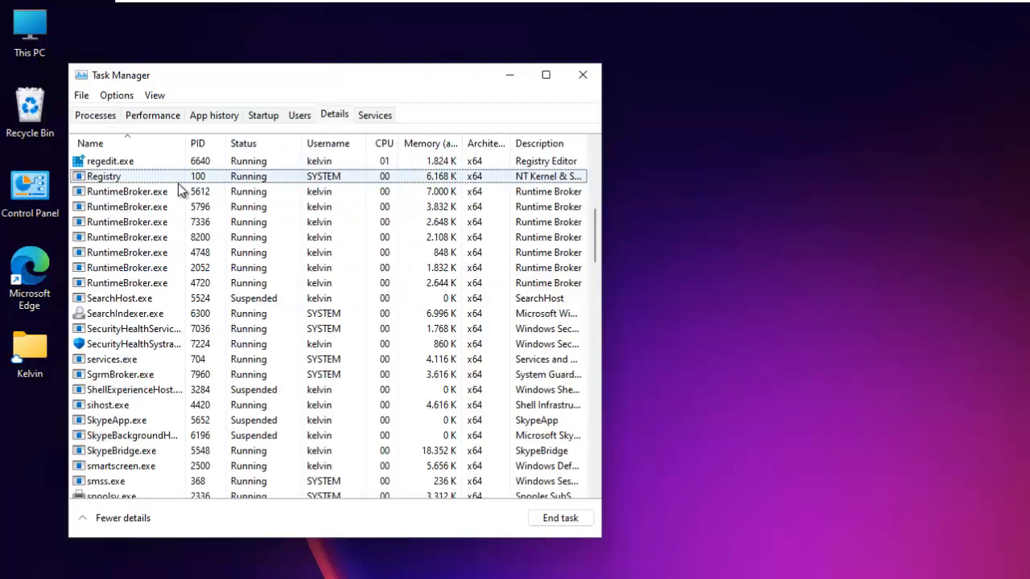
{"action": "left_click", "coordinate": [546, 74]}
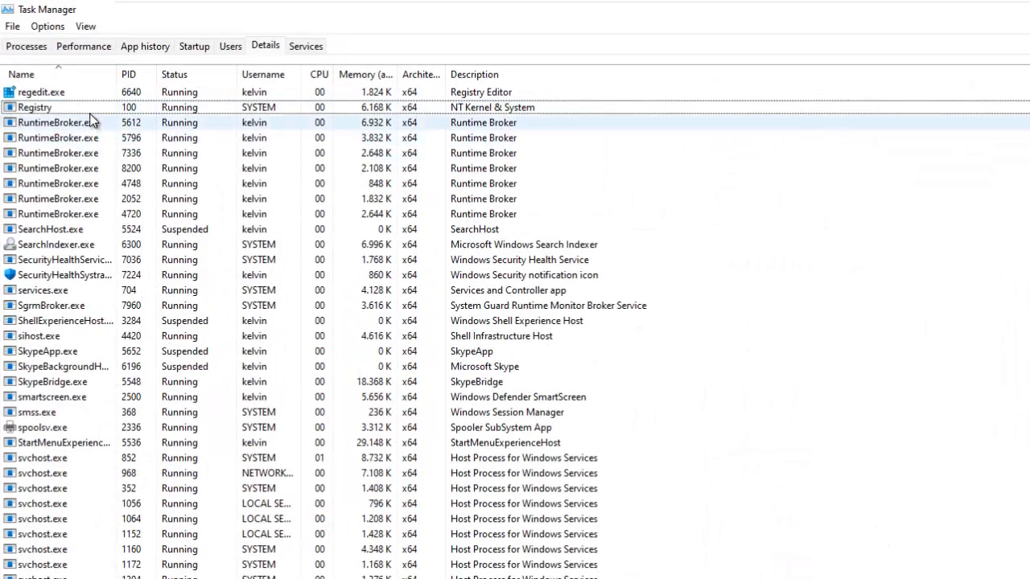
{"action": "left_click", "coordinate": [47, 93]}
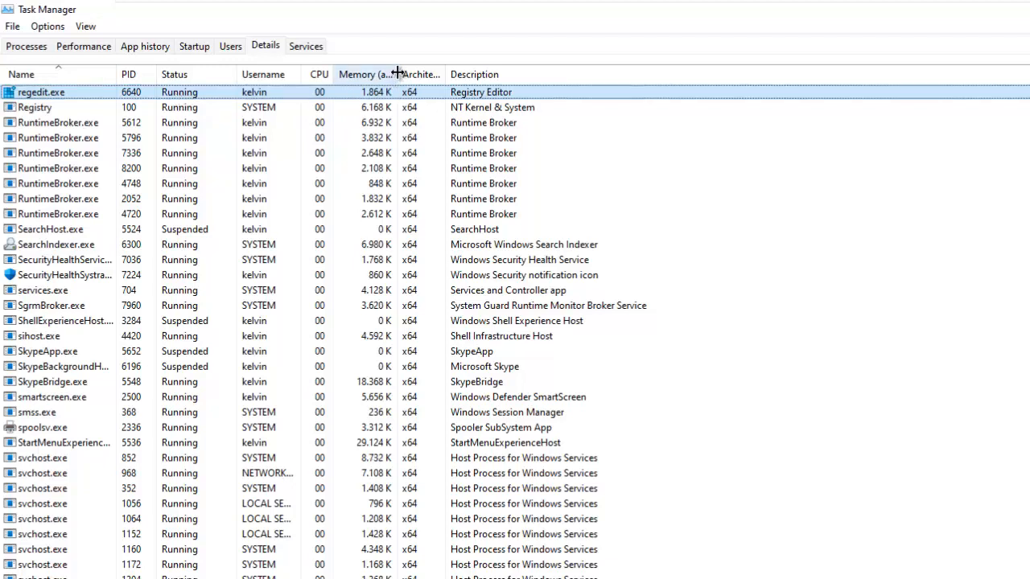
- Widen the Memory, Architecture and Username columns of the process list so their contents are readable
{"action": "left_click_drag", "start_coordinate": [399, 74], "coordinate": [490, 72]}
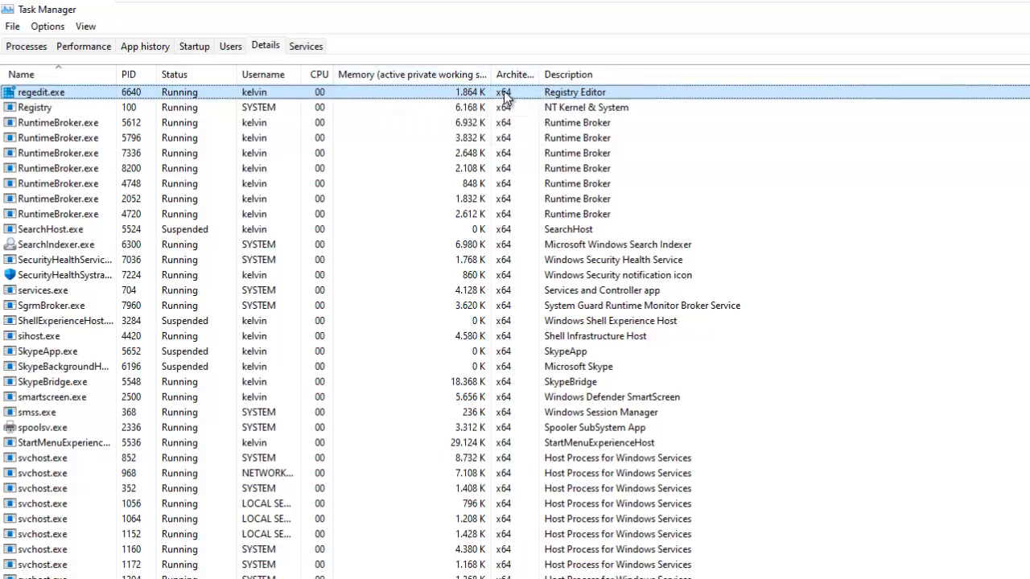
{"action": "left_click_drag", "start_coordinate": [544, 72], "coordinate": [628, 73]}
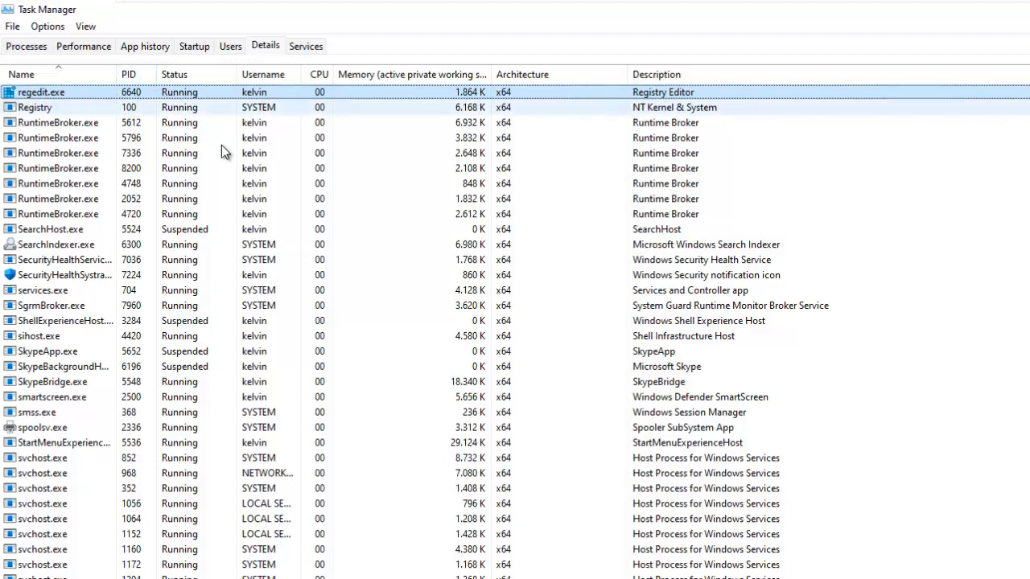
{"action": "left_click", "coordinate": [254, 110]}
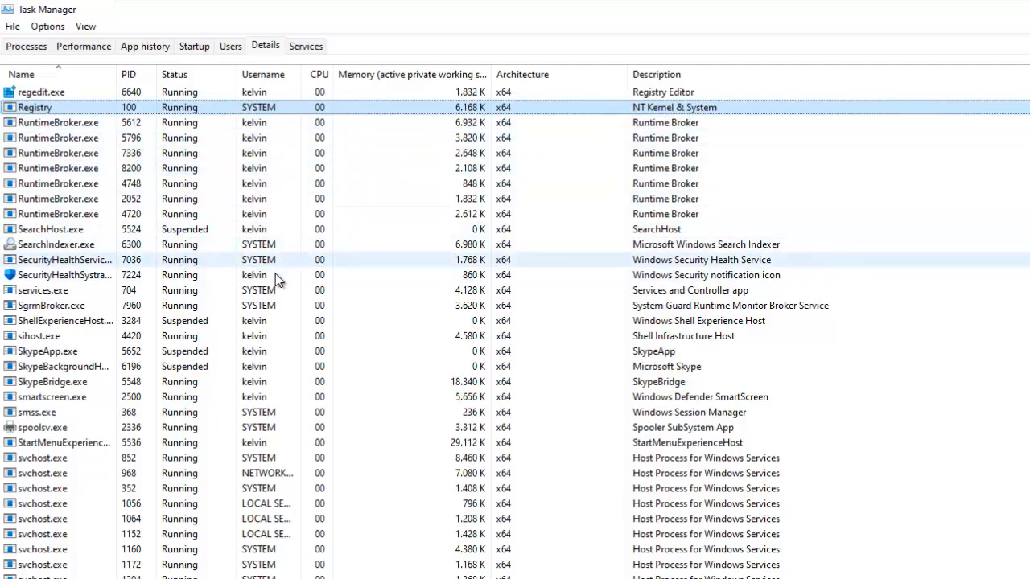
{"action": "scroll", "coordinate": [276, 273], "scroll_direction": "down", "scroll_amount": 4}
{"action": "left_click_drag", "start_coordinate": [303, 74], "coordinate": [432, 74]}
- Examine which accounts the svchost.exe and other listed processes run under in the Username column
{"action": "left_click", "coordinate": [281, 293]}
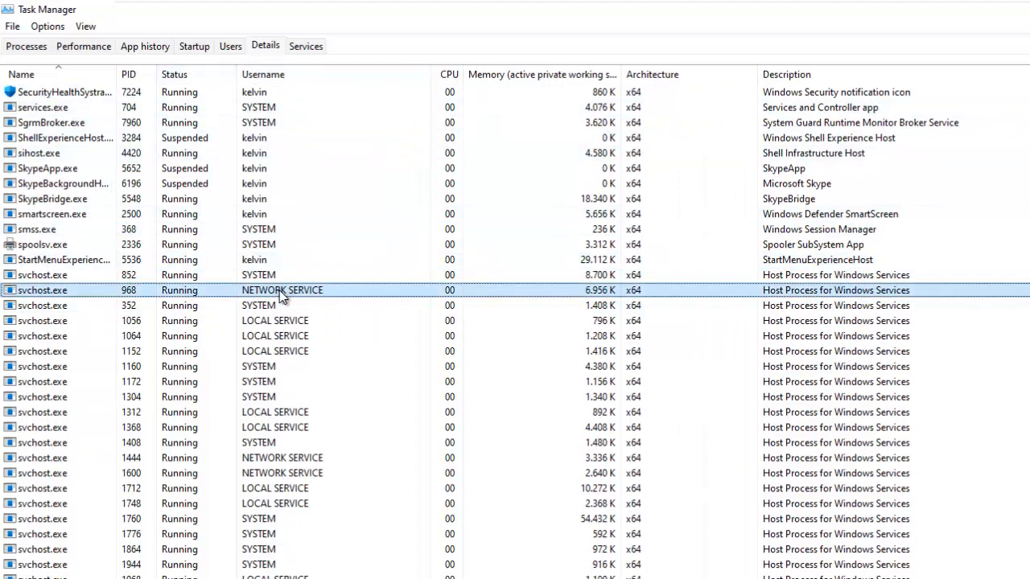
{"action": "left_click", "coordinate": [266, 324]}
{"action": "scroll", "coordinate": [291, 435], "scroll_direction": "down", "scroll_amount": 9}
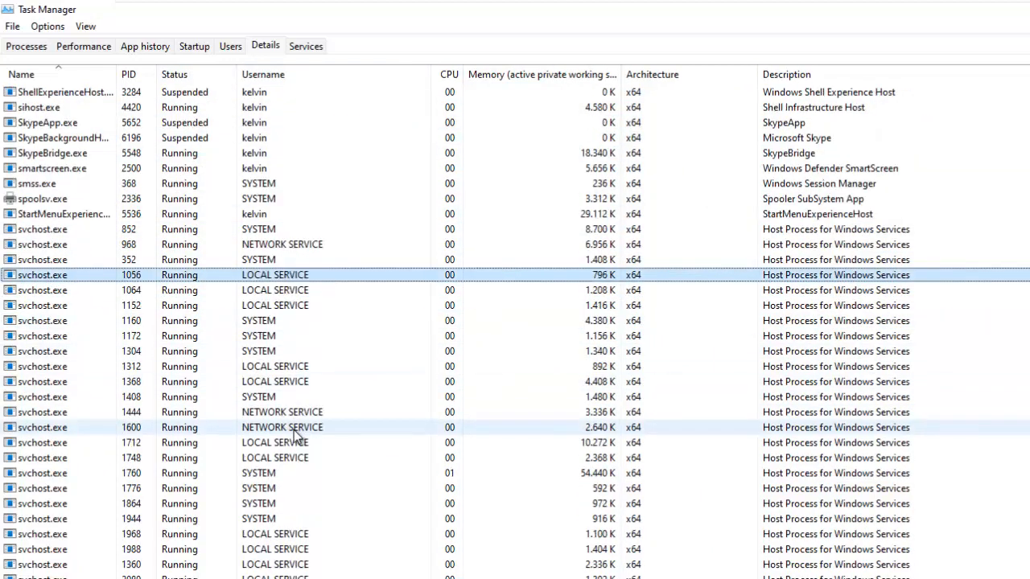
{"action": "scroll", "coordinate": [286, 429], "scroll_direction": "down", "scroll_amount": 10}
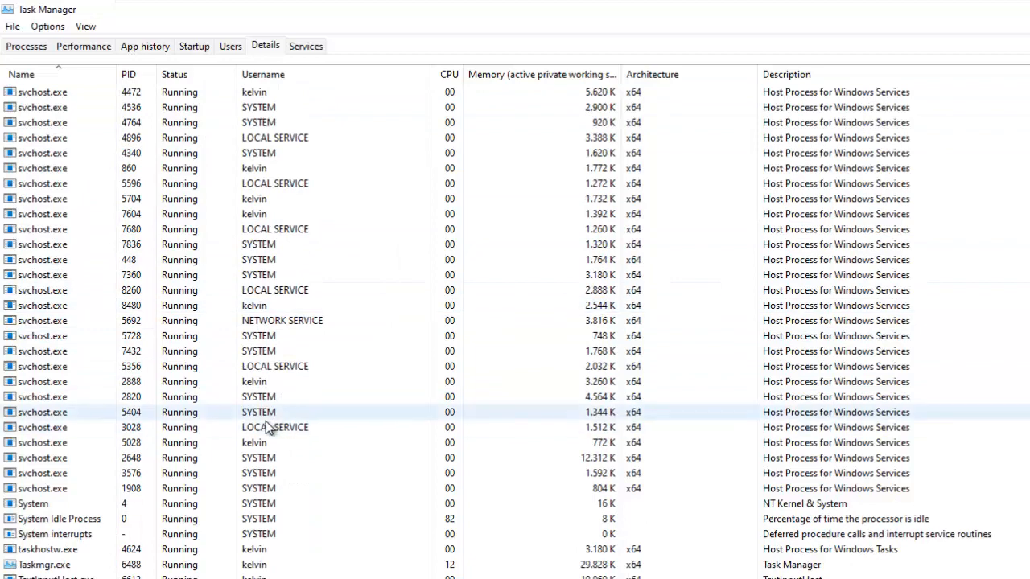
{"action": "scroll", "coordinate": [256, 503], "scroll_direction": "up", "scroll_amount": 5}
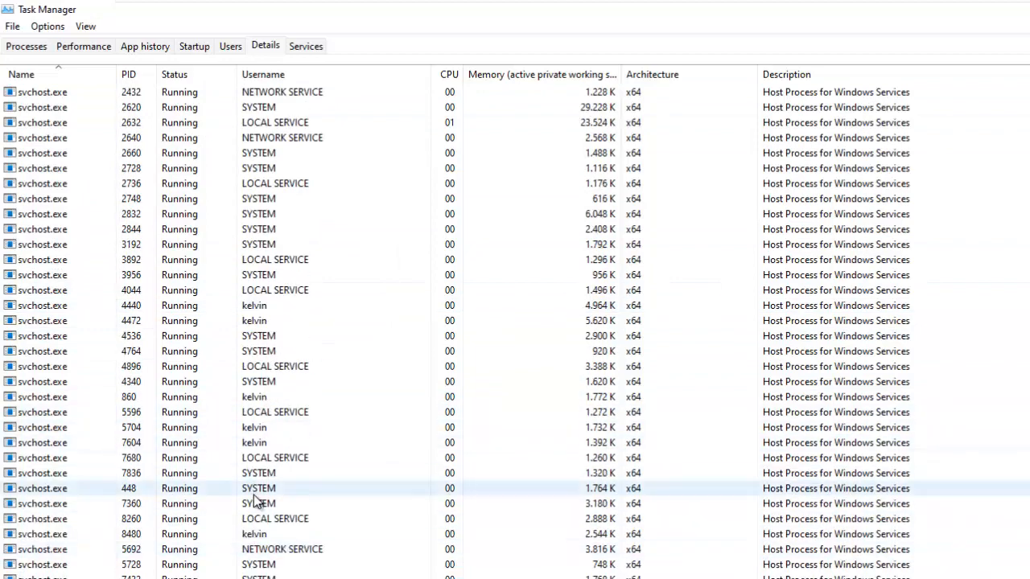
{"action": "scroll", "coordinate": [249, 497], "scroll_direction": "down", "scroll_amount": 3}
{"action": "scroll", "coordinate": [258, 549], "scroll_direction": "down", "scroll_amount": 1}
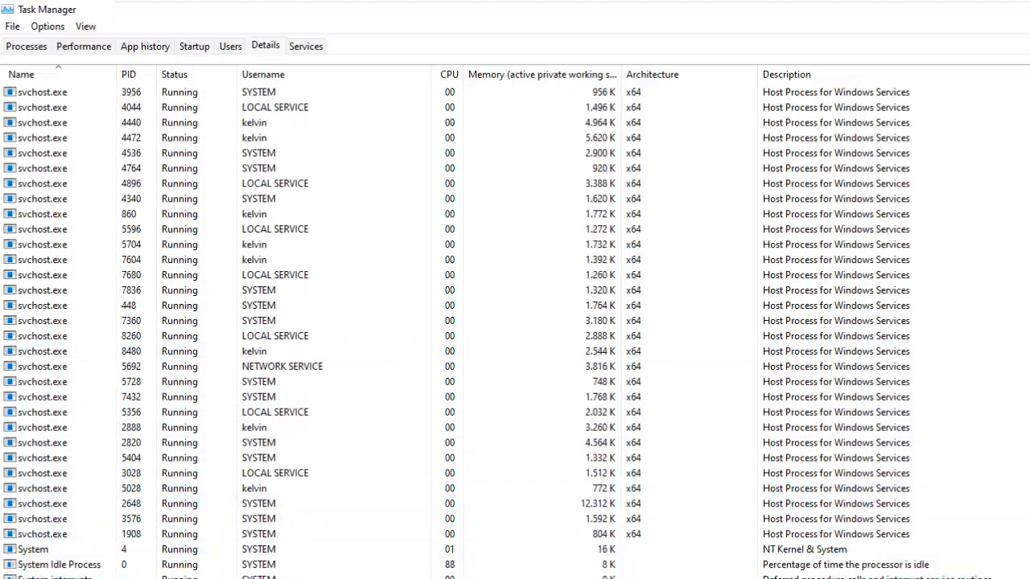
{"action": "scroll", "coordinate": [303, 106], "scroll_direction": "up", "scroll_amount": 6}
- Sort the processes by Username in descending order and review those running under the signed-in user's account, including ApplicationFrameHost and ctfmon.exe
{"action": "left_click", "coordinate": [271, 72]}
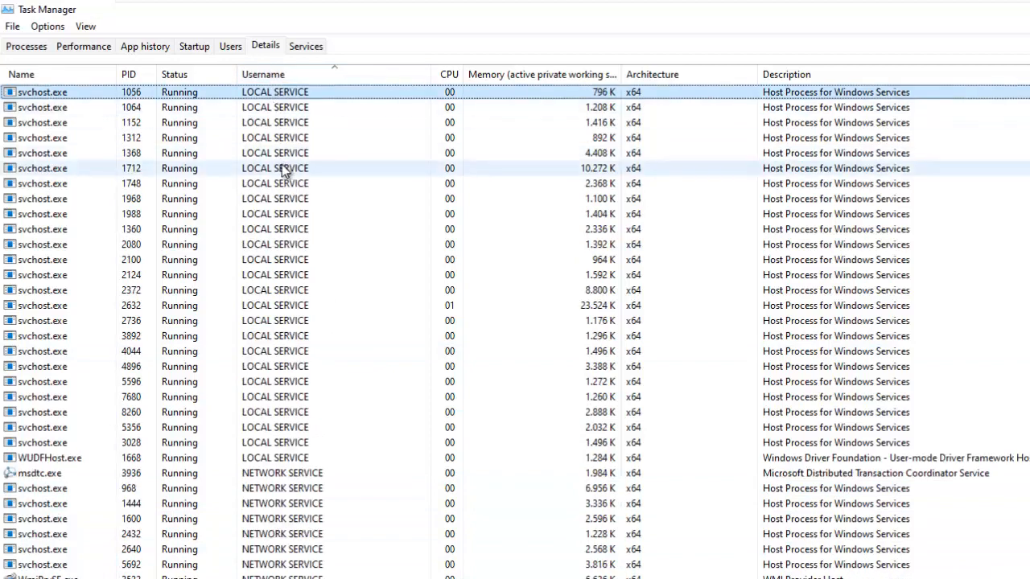
{"action": "left_click", "coordinate": [281, 76]}
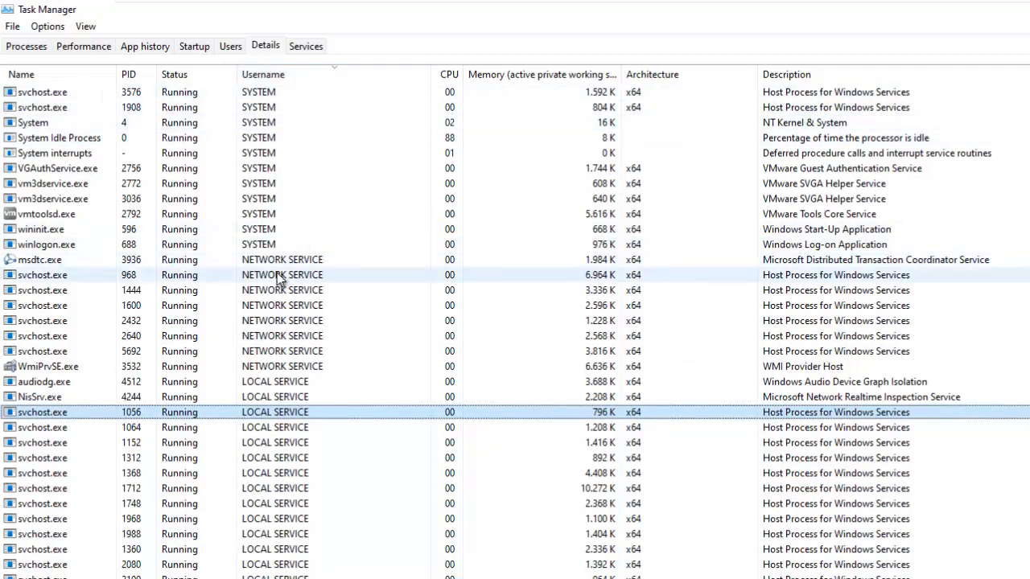
{"action": "scroll", "coordinate": [290, 418], "scroll_direction": "down", "scroll_amount": 13}
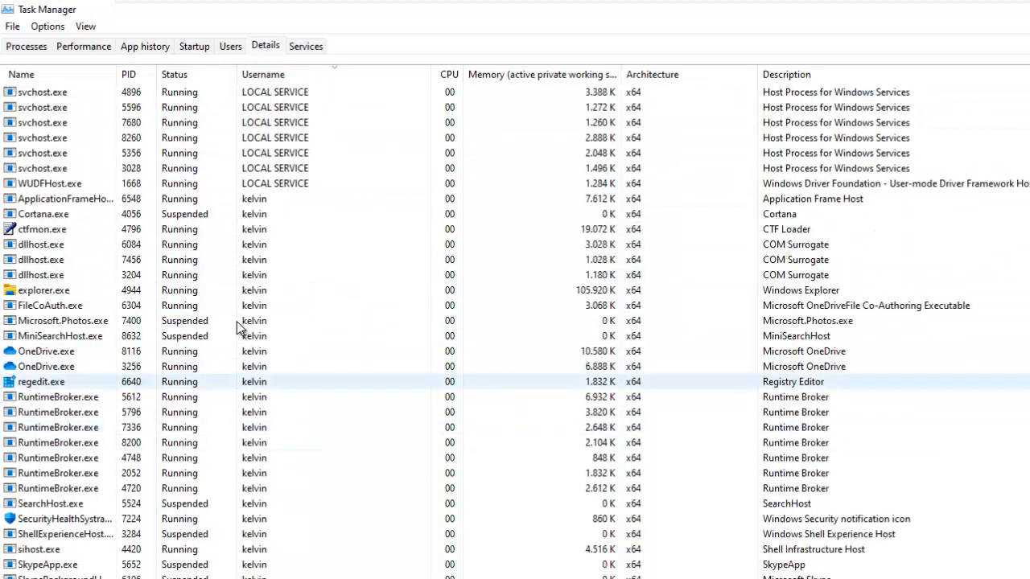
{"action": "left_click", "coordinate": [249, 200]}
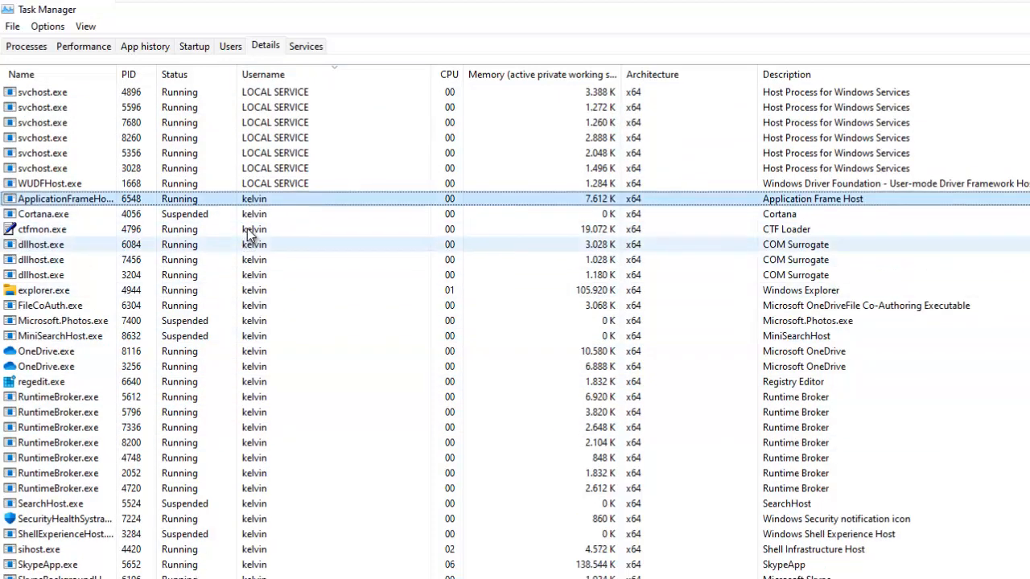
{"action": "left_click", "coordinate": [248, 230]}
{"action": "scroll", "coordinate": [248, 281], "scroll_direction": "down", "scroll_amount": 2}
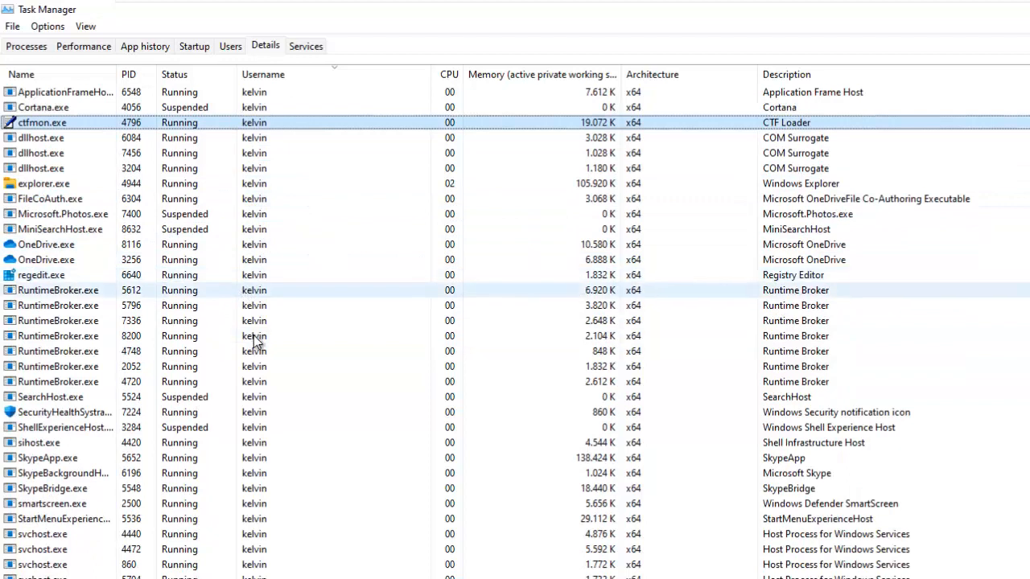
- Examine the processes running under the signed-in user's account, including StartMenuExperienceHost, sihost.exe and explorer.exe
{"action": "left_click", "coordinate": [291, 577]}
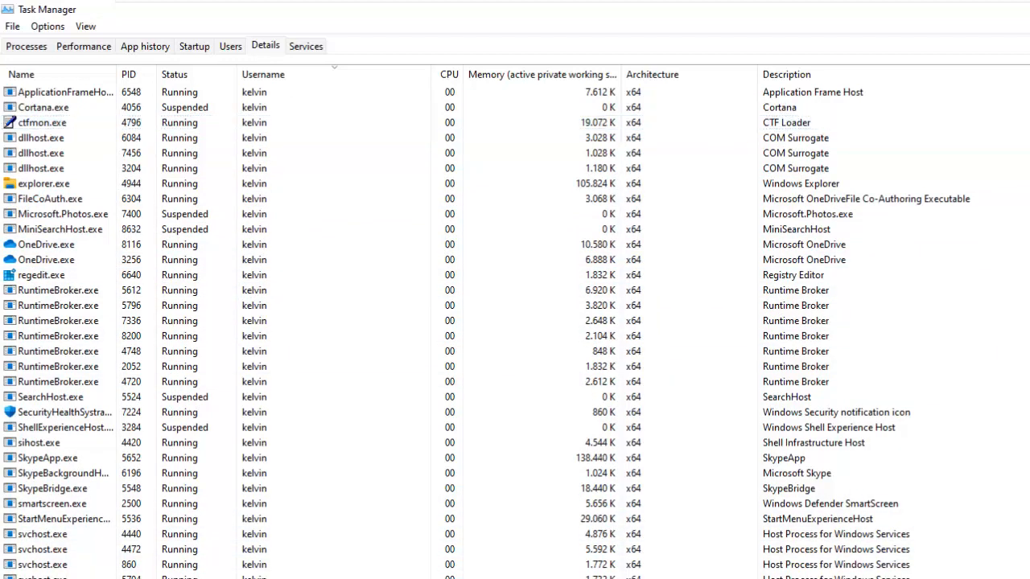
{"action": "left_click", "coordinate": [265, 518]}
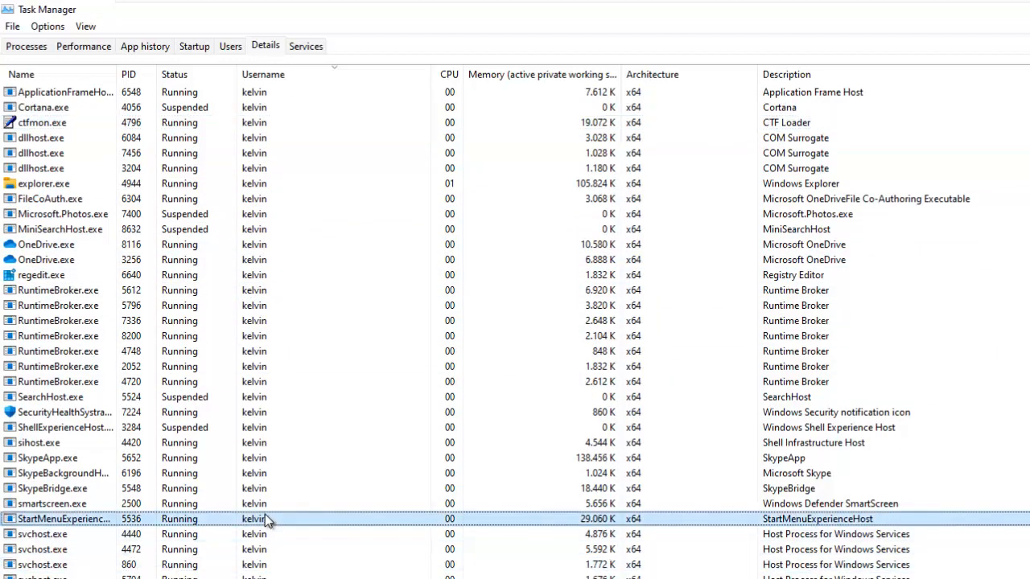
{"action": "left_click", "coordinate": [270, 457]}
{"action": "left_click", "coordinate": [271, 442]}
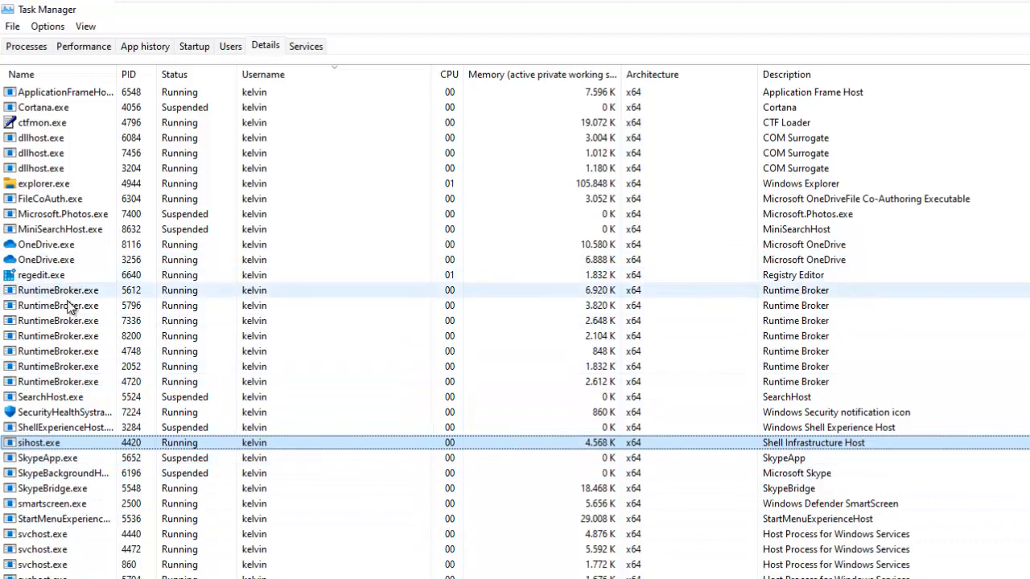
{"action": "left_click", "coordinate": [51, 185]}
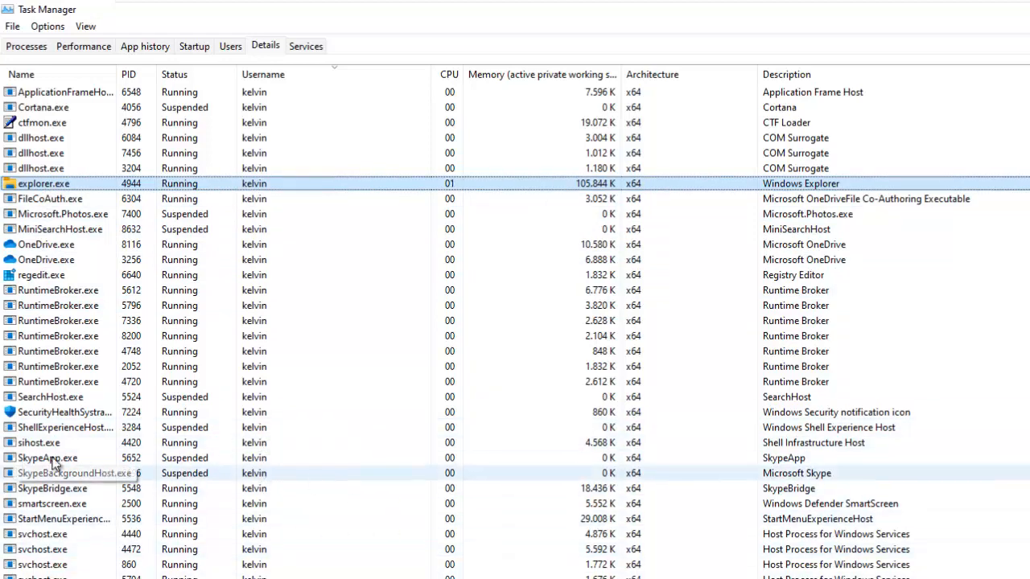
{"action": "scroll", "coordinate": [272, 326], "scroll_direction": "up", "scroll_amount": 3}
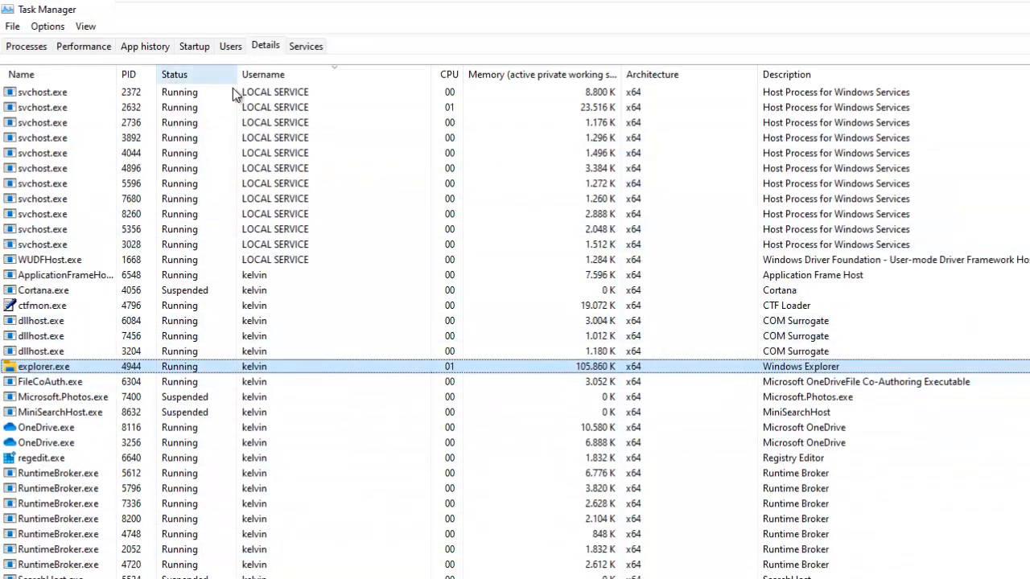
- In the services list, check the actions available for AppIDSvc and AppReadiness, and restart the AppXSvc service
{"action": "left_click", "coordinate": [306, 48]}
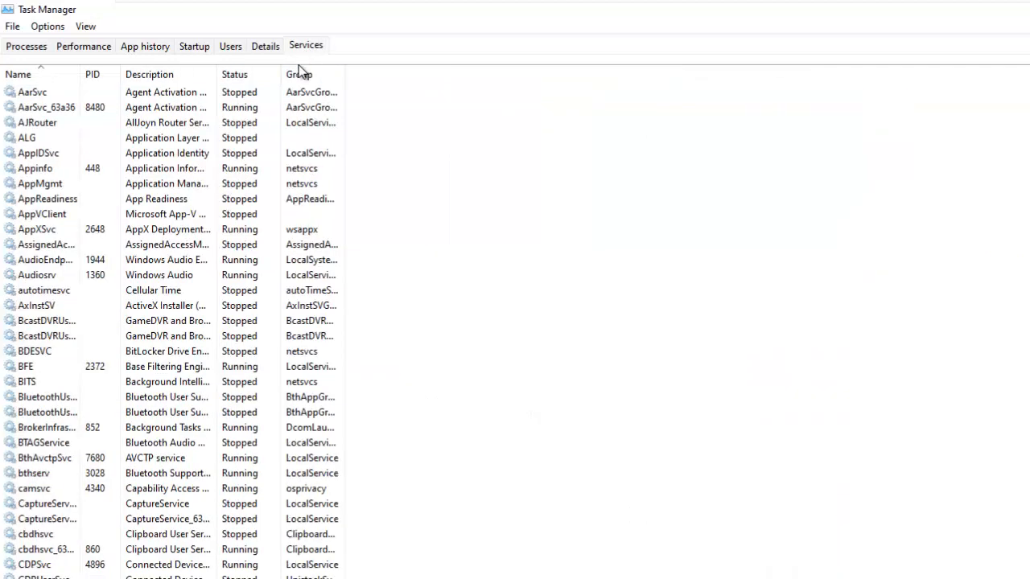
{"action": "left_click", "coordinate": [146, 157]}
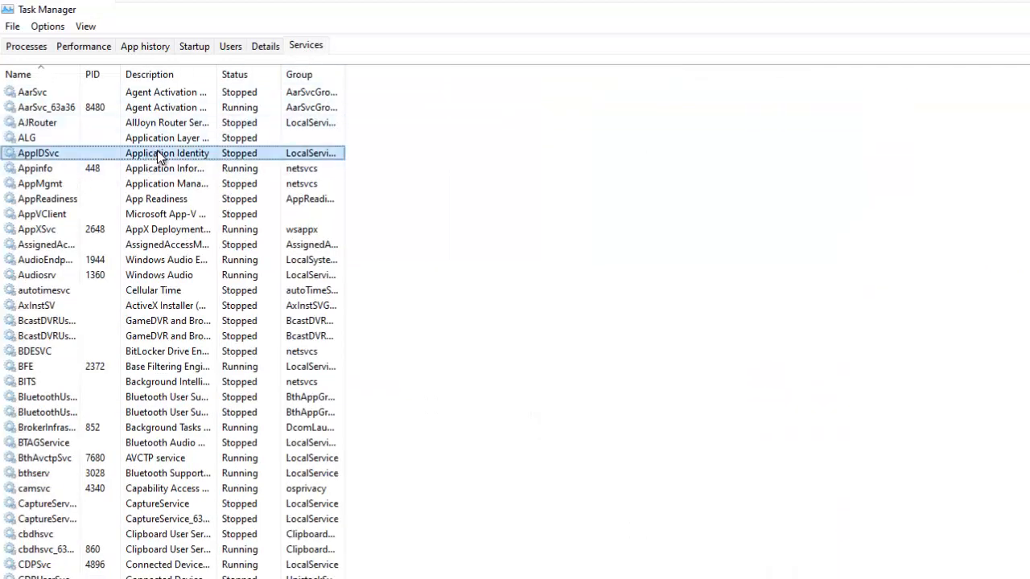
{"action": "right_click", "coordinate": [154, 151]}
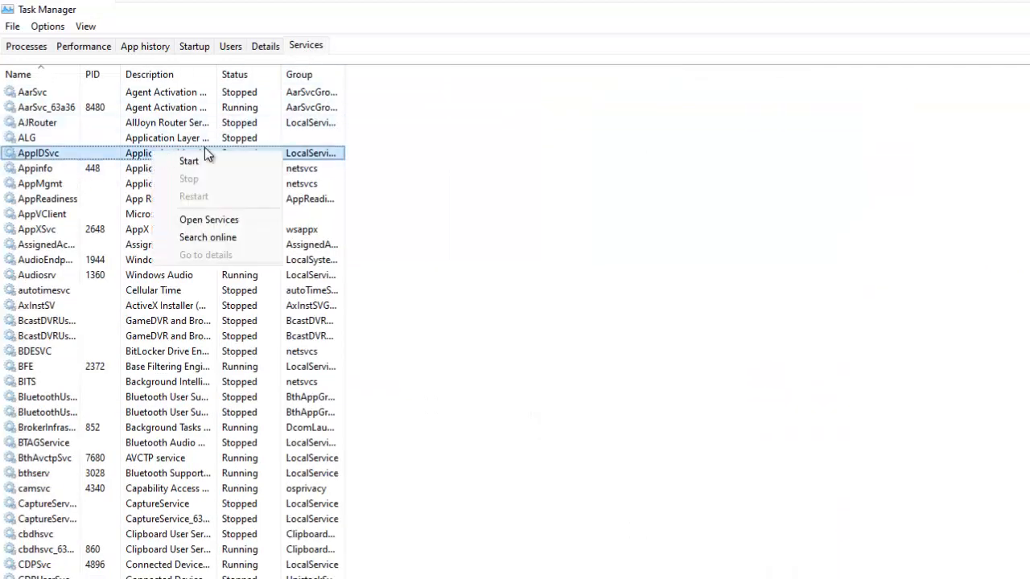
{"action": "left_click", "coordinate": [301, 200]}
{"action": "right_click", "coordinate": [286, 201]}
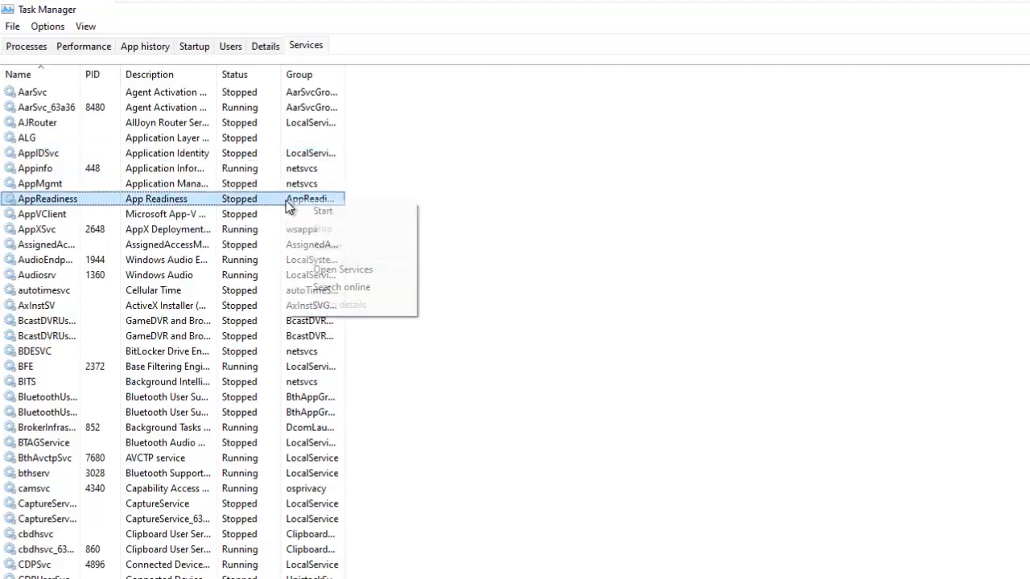
{"action": "right_click", "coordinate": [241, 231]}
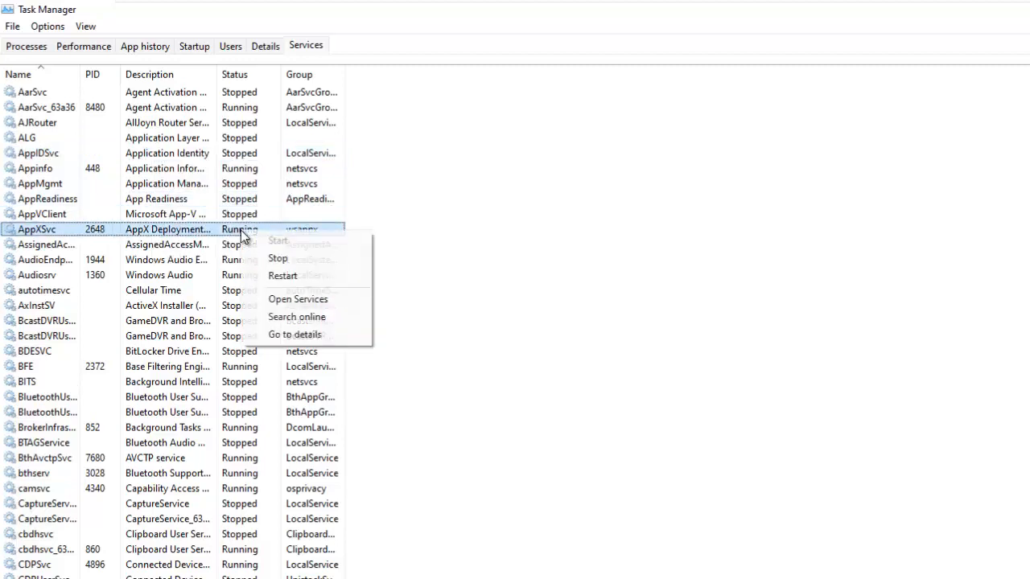
{"action": "left_click", "coordinate": [301, 278]}
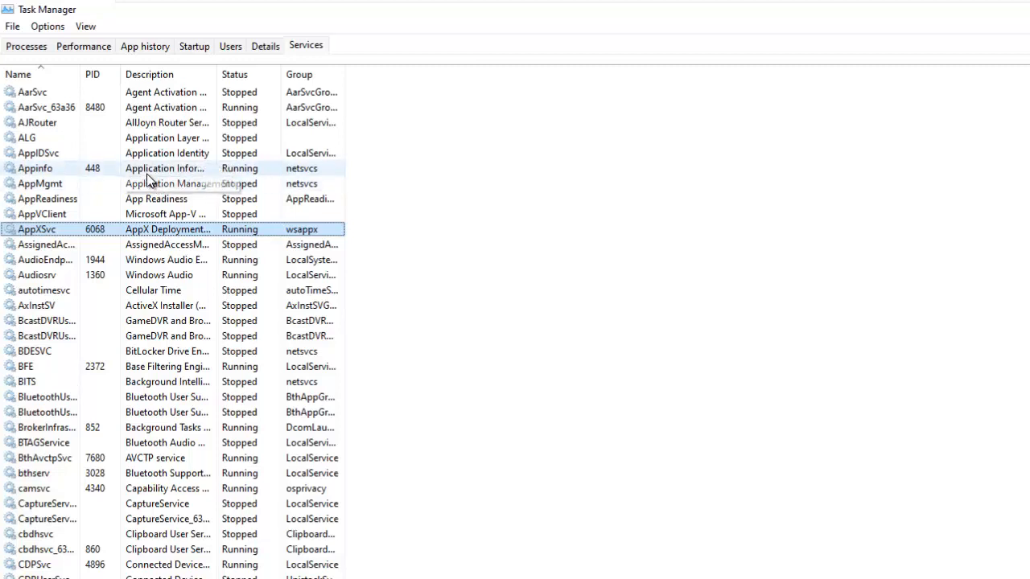
- Review the app history of resource usage and sort it by Network usage, highest first
{"action": "left_click", "coordinate": [143, 49]}
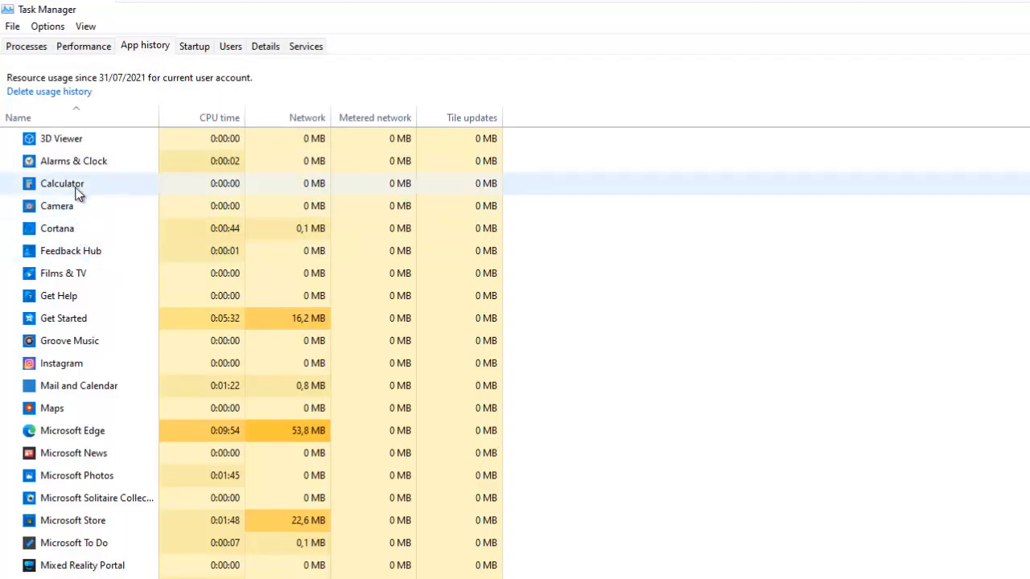
{"action": "scroll", "coordinate": [69, 153], "scroll_direction": "down", "scroll_amount": 3}
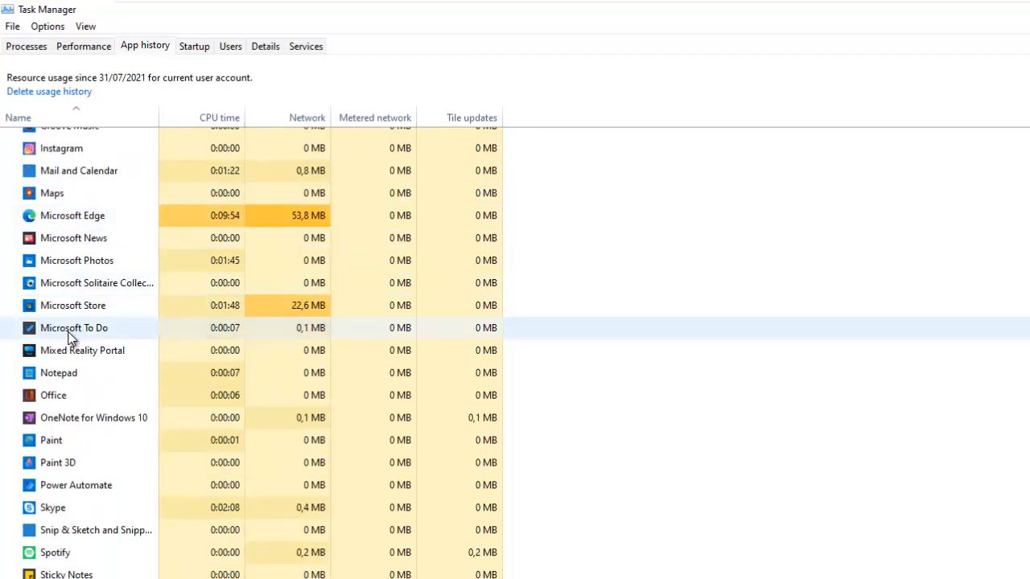
{"action": "scroll", "coordinate": [69, 338], "scroll_direction": "up", "scroll_amount": 3}
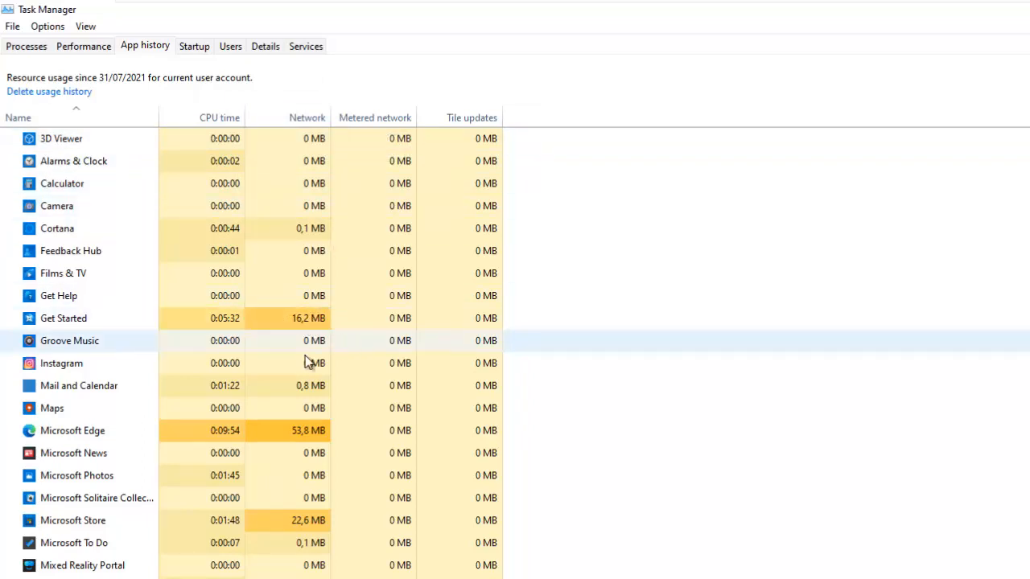
{"action": "left_click", "coordinate": [302, 120]}
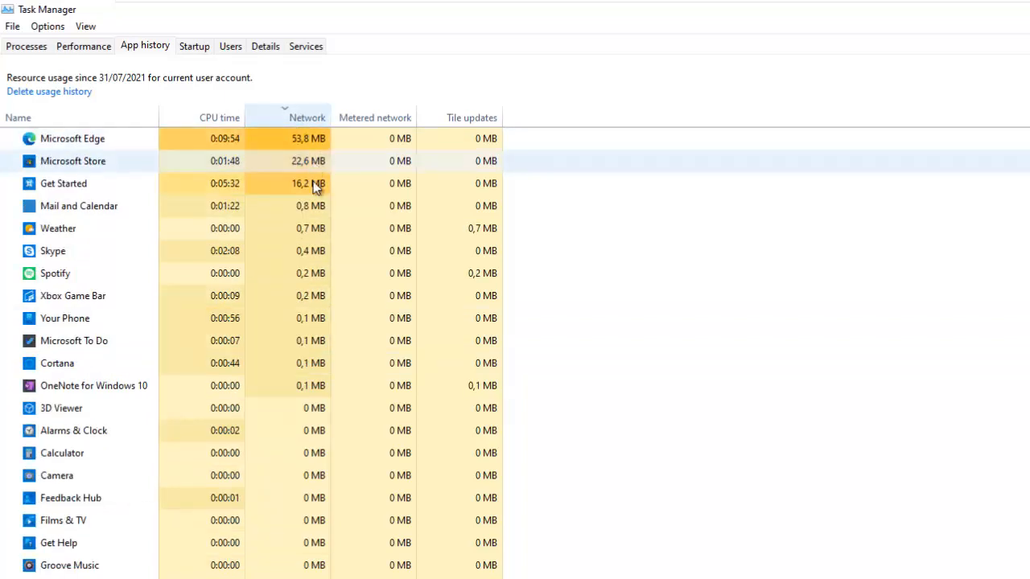
- Sort the app history by Metered network and by Tile updates, reviewing the apps' usage in each ordering
{"action": "left_click", "coordinate": [382, 120]}
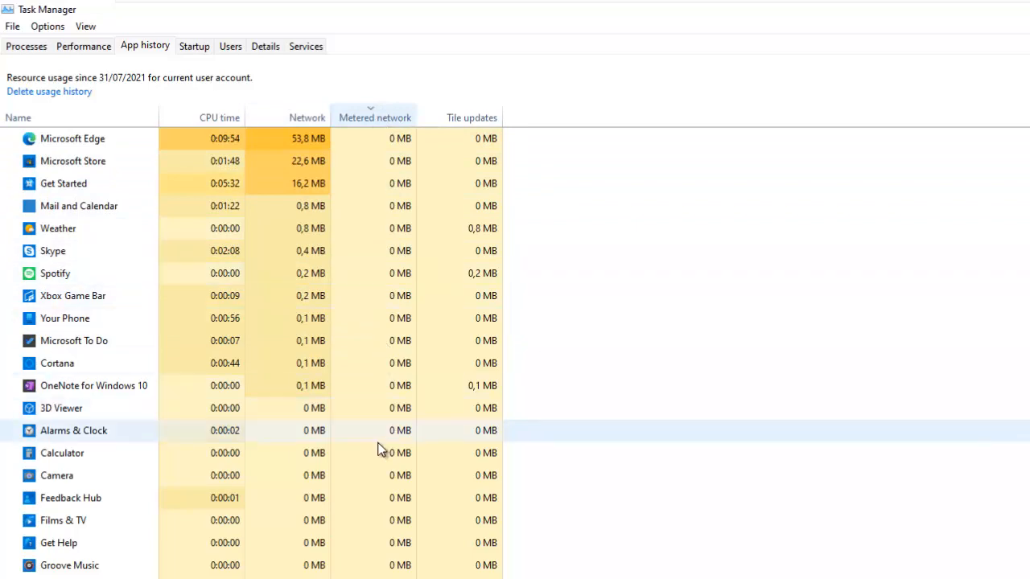
{"action": "scroll", "coordinate": [373, 425], "scroll_direction": "down", "scroll_amount": 1}
{"action": "scroll", "coordinate": [372, 424], "scroll_direction": "down", "scroll_amount": 2}
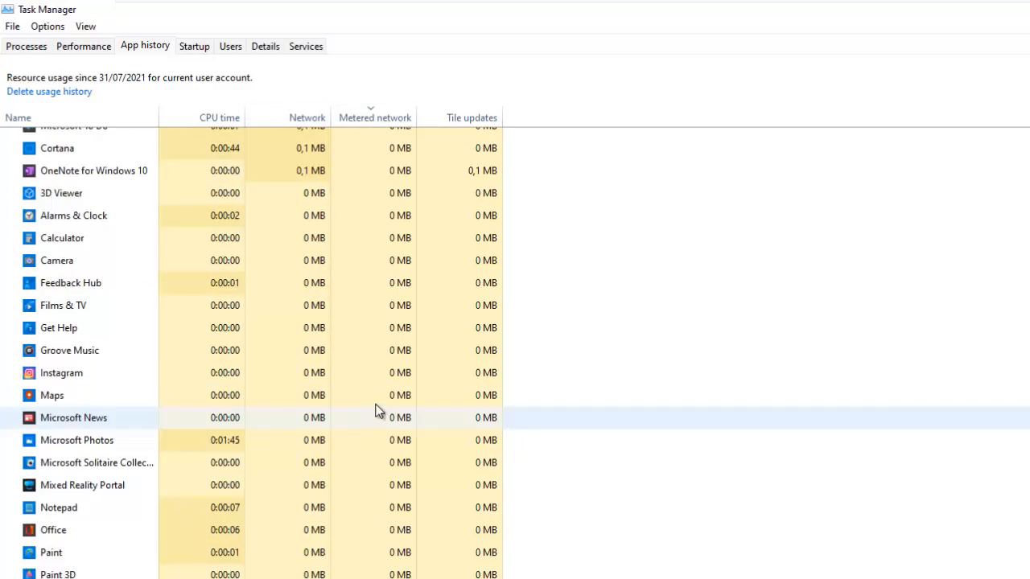
{"action": "scroll", "coordinate": [382, 395], "scroll_direction": "up", "scroll_amount": 3}
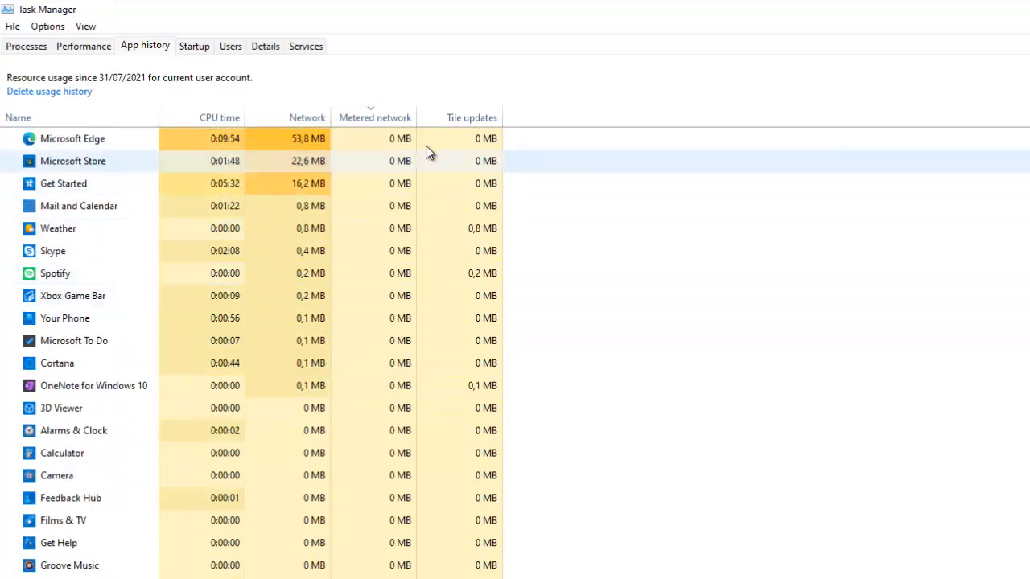
{"action": "left_click", "coordinate": [479, 123]}
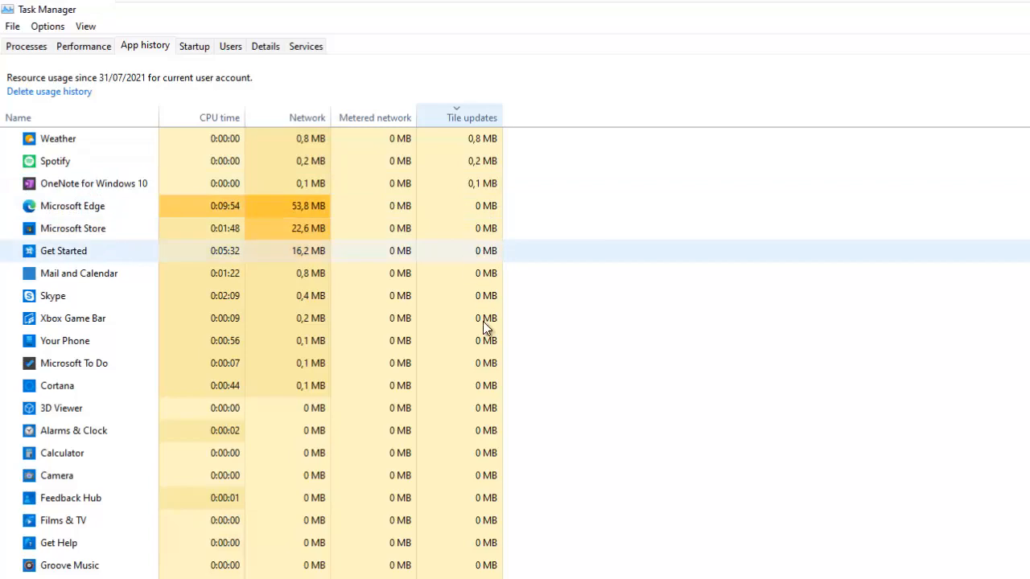
{"action": "scroll", "coordinate": [488, 314], "scroll_direction": "down", "scroll_amount": 3}
{"action": "scroll", "coordinate": [473, 419], "scroll_direction": "down", "scroll_amount": 1}
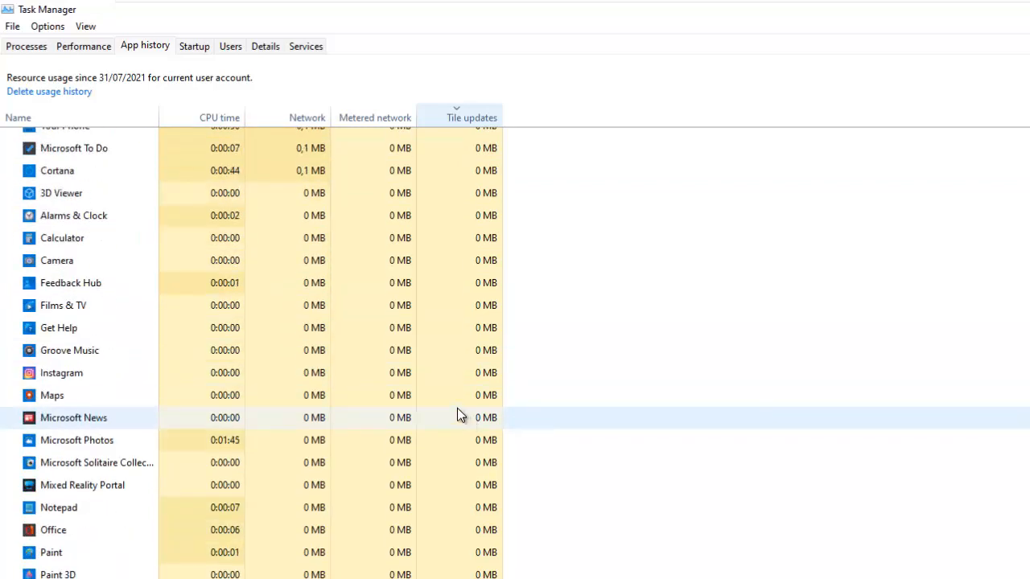
{"action": "scroll", "coordinate": [306, 398], "scroll_direction": "up", "scroll_amount": 4}
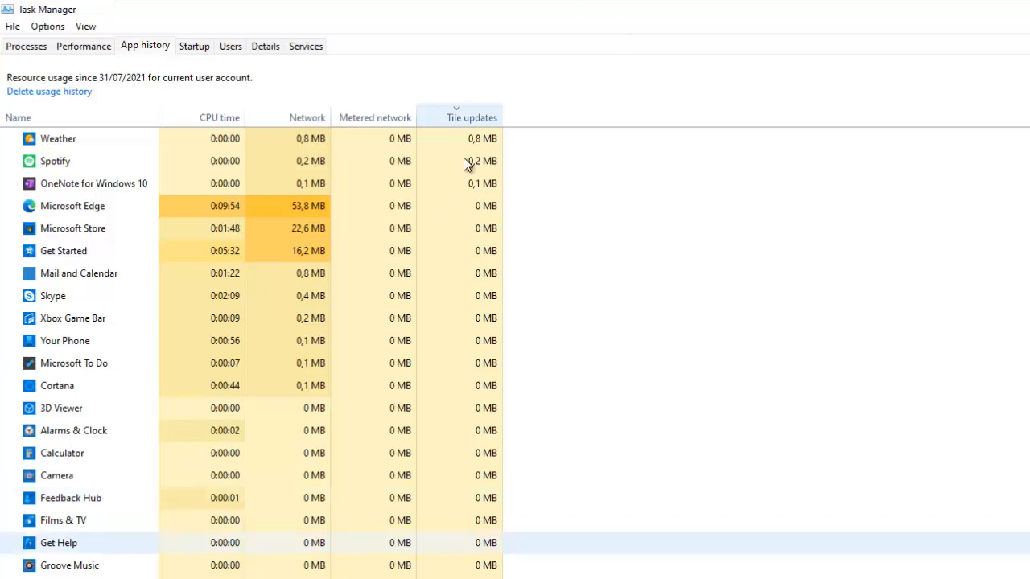
- Add the Non-metered network, Downloads and Uploads columns to the app history
{"action": "right_click", "coordinate": [473, 117]}
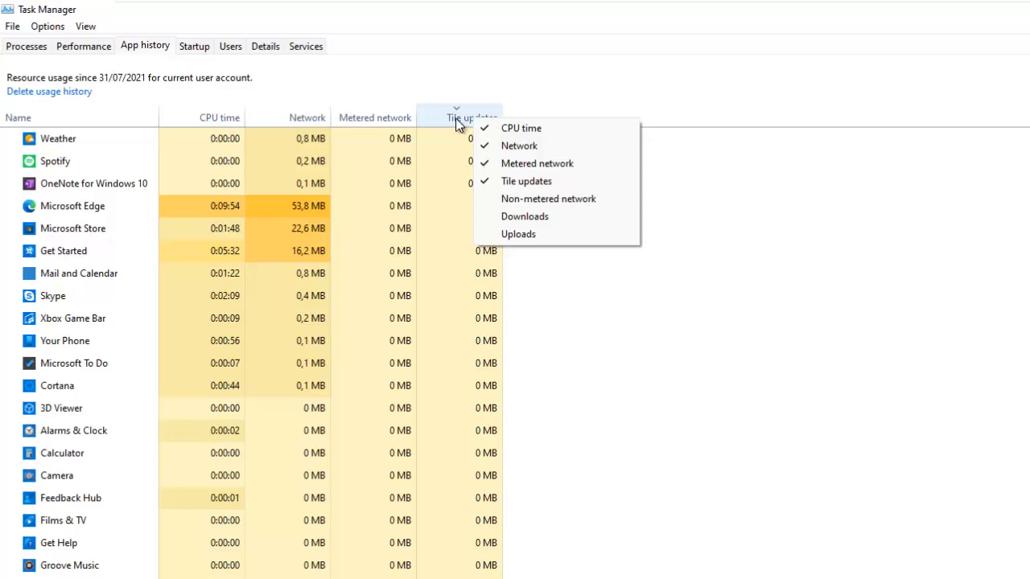
{"action": "left_click", "coordinate": [537, 201]}
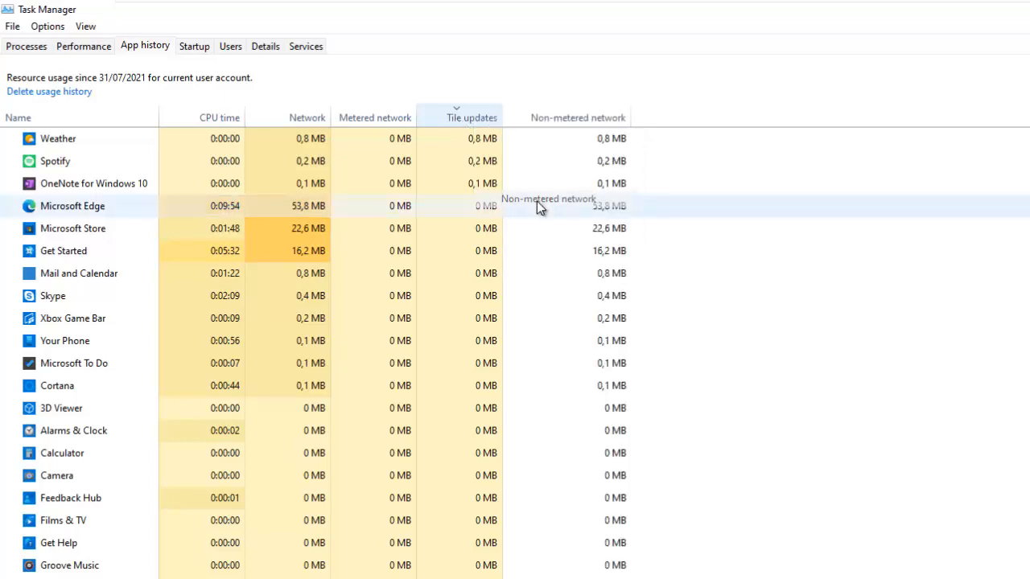
{"action": "right_click", "coordinate": [469, 116]}
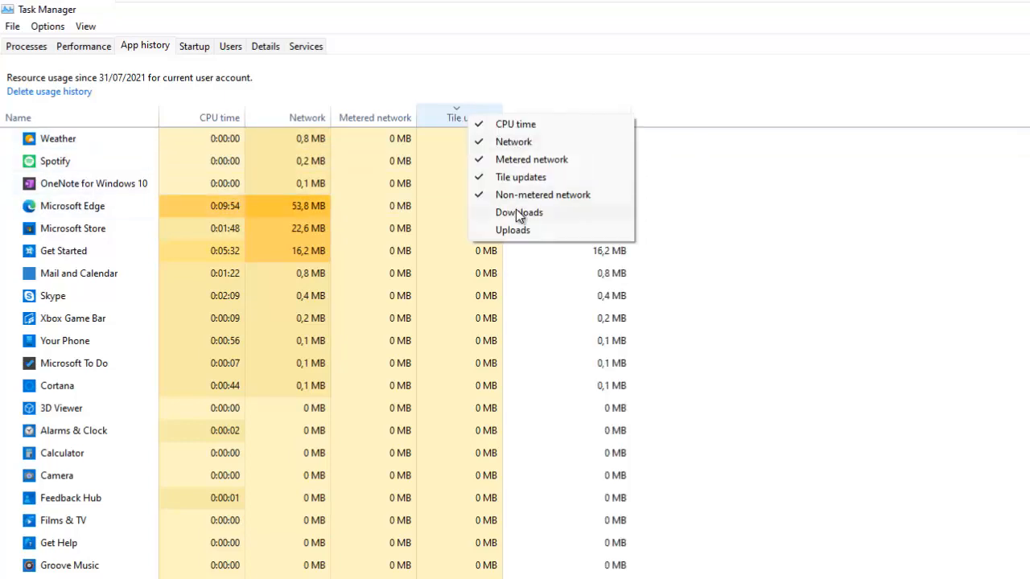
{"action": "left_click", "coordinate": [517, 210]}
{"action": "right_click", "coordinate": [477, 118]}
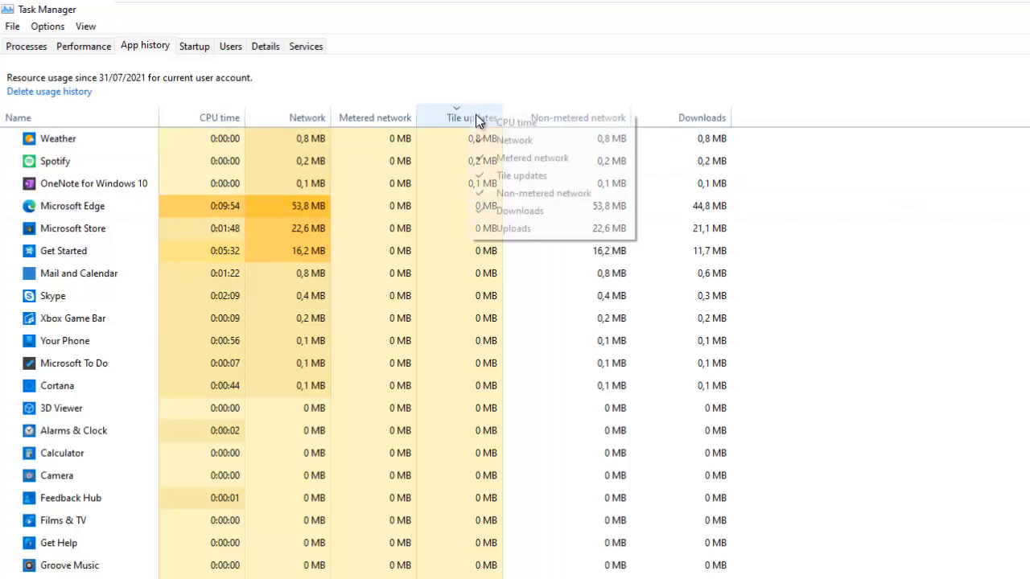
{"action": "left_click", "coordinate": [517, 229]}
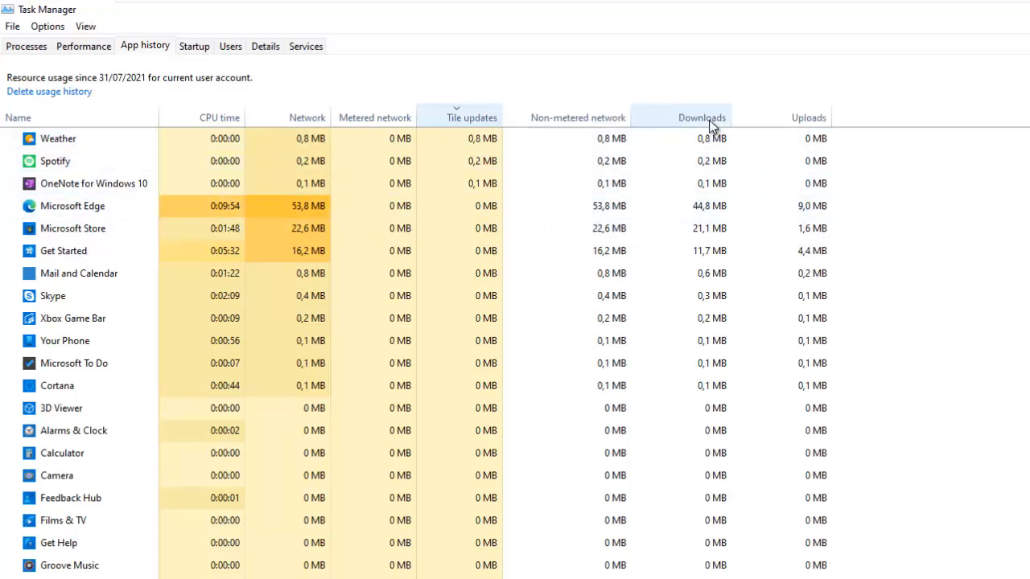
- Sort the app history by Uploads, highest first, and select the Microsoft Edge entry
{"action": "left_click", "coordinate": [808, 122]}
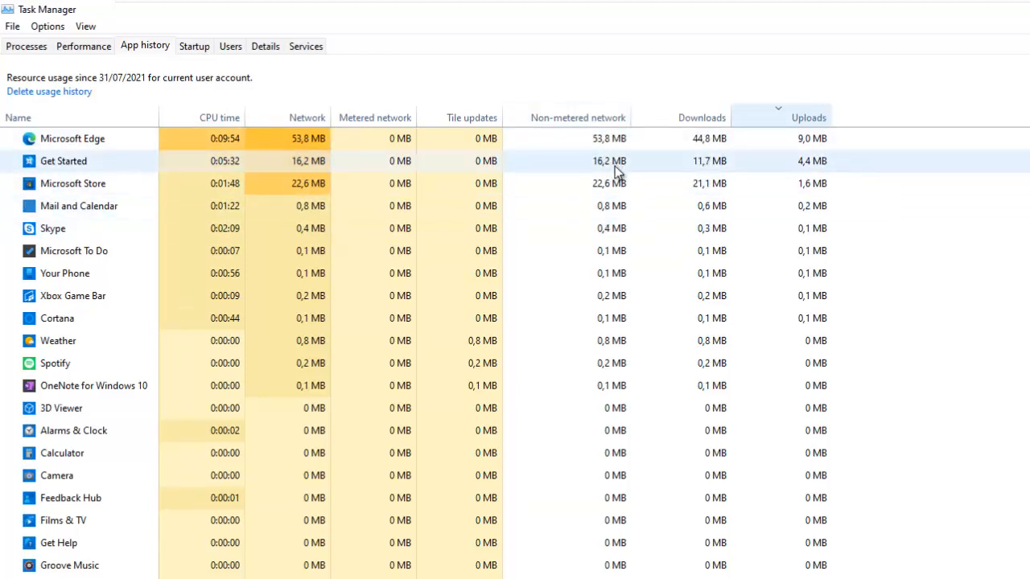
{"action": "scroll", "coordinate": [609, 223], "scroll_direction": "down", "scroll_amount": 1}
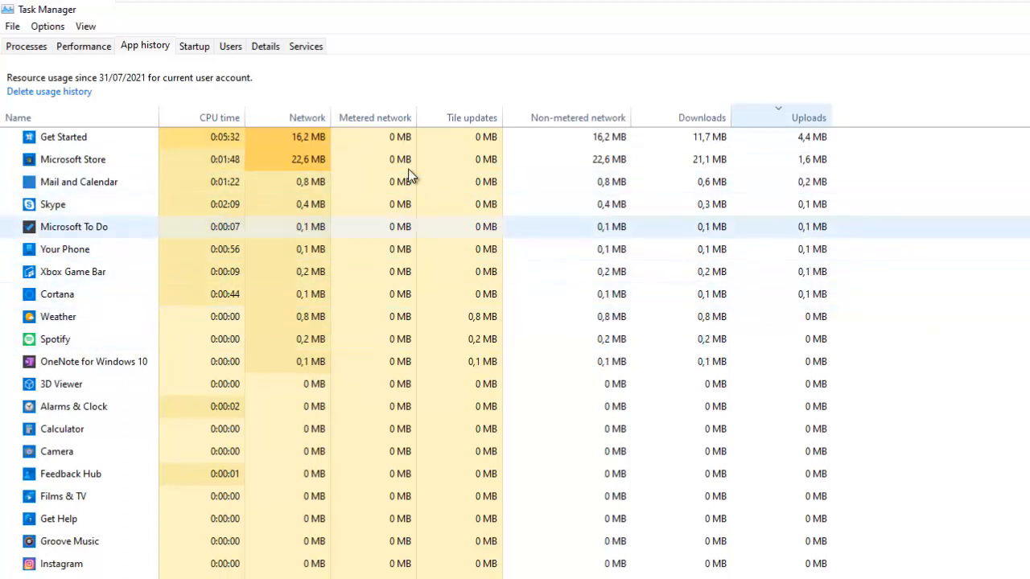
{"action": "scroll", "coordinate": [616, 164], "scroll_direction": "up", "scroll_amount": 1}
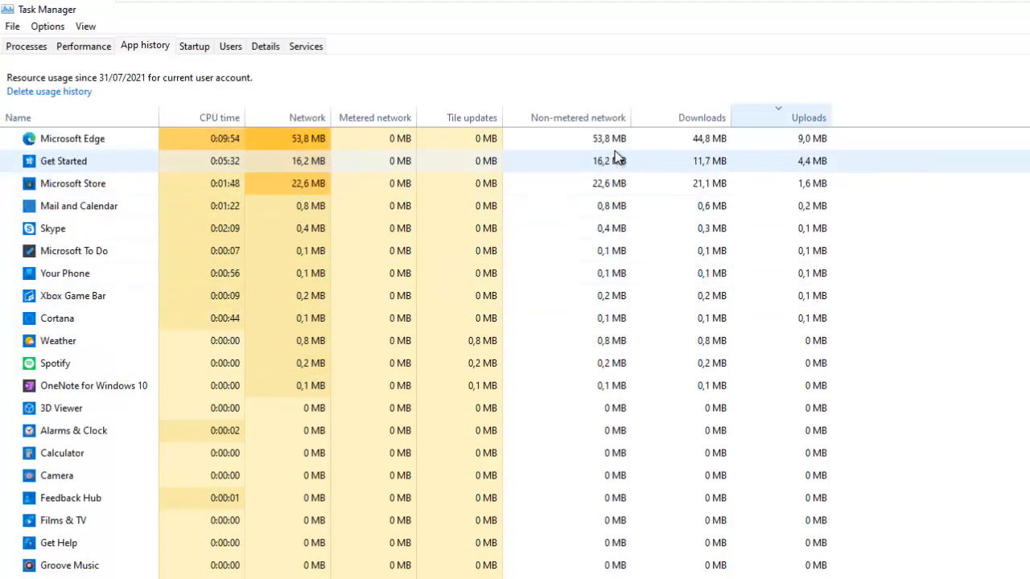
{"action": "left_click", "coordinate": [606, 145]}
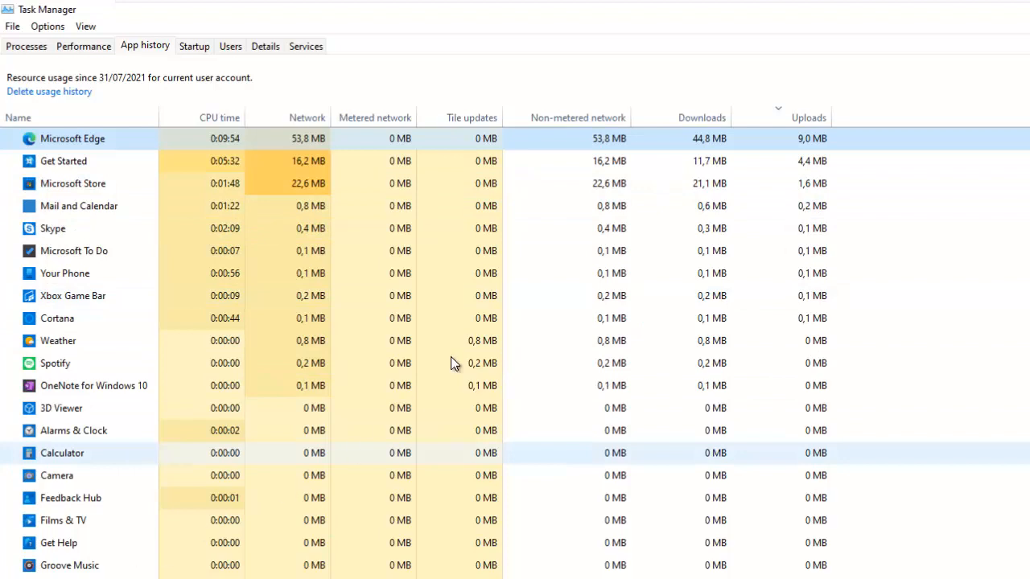
- Show the startup apps sorted by Status with enabled entries first, and widen the Name column so full names are readable
{"action": "left_click", "coordinate": [193, 45]}
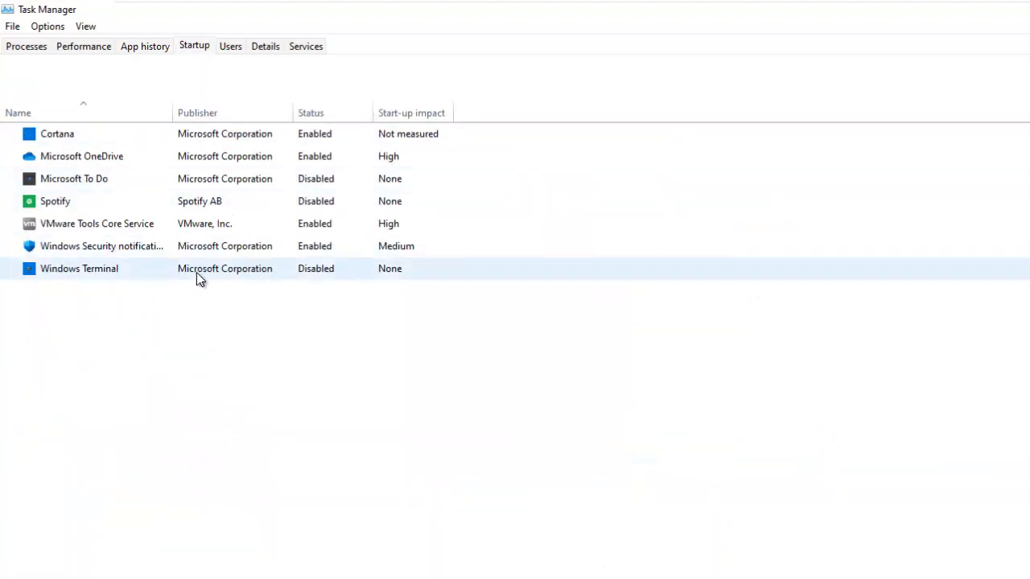
{"action": "left_click", "coordinate": [309, 114]}
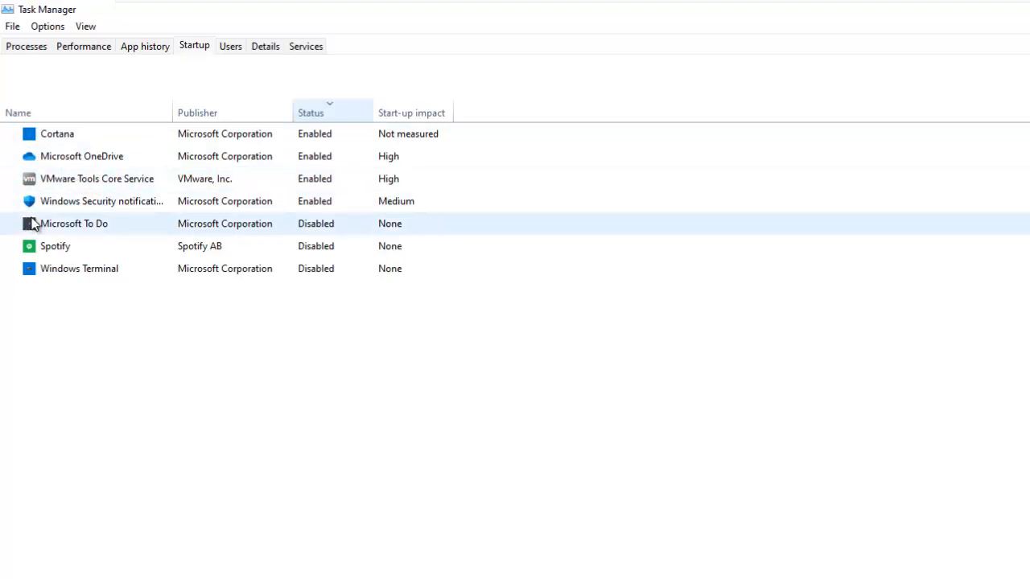
{"action": "left_click", "coordinate": [174, 112]}
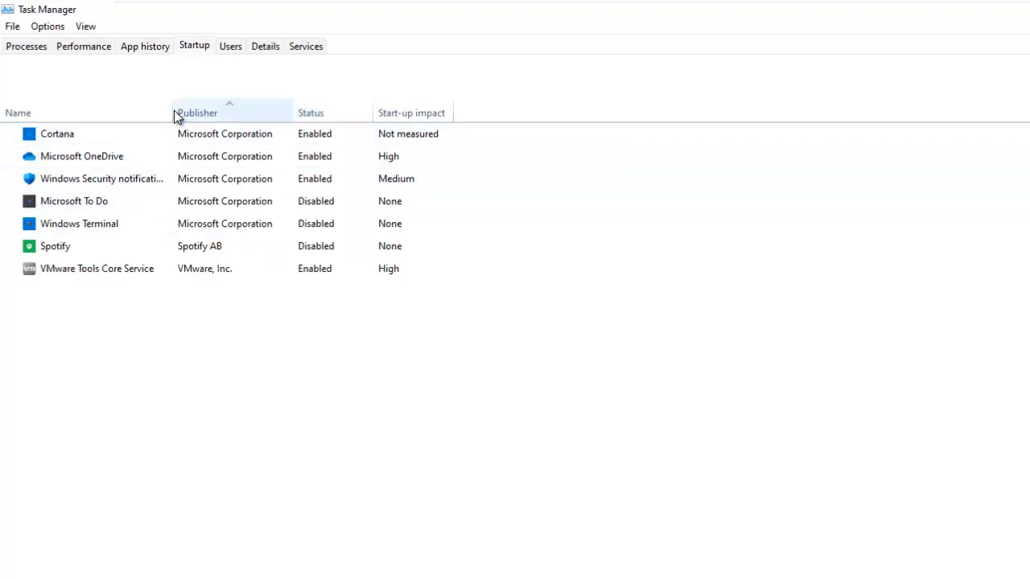
{"action": "left_click", "coordinate": [176, 115]}
{"action": "left_click", "coordinate": [322, 114]}
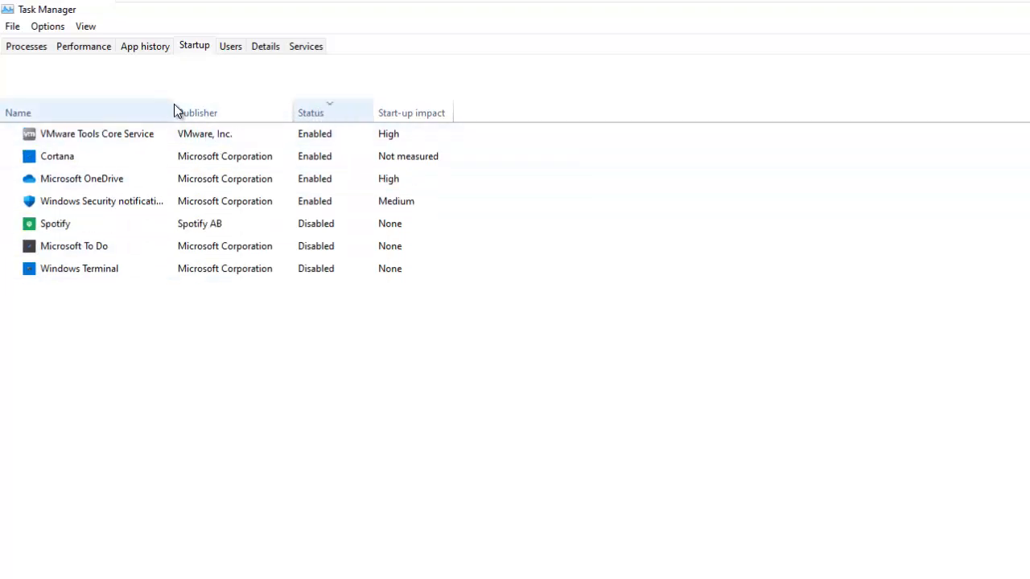
{"action": "left_click_drag", "start_coordinate": [172, 106], "coordinate": [255, 108]}
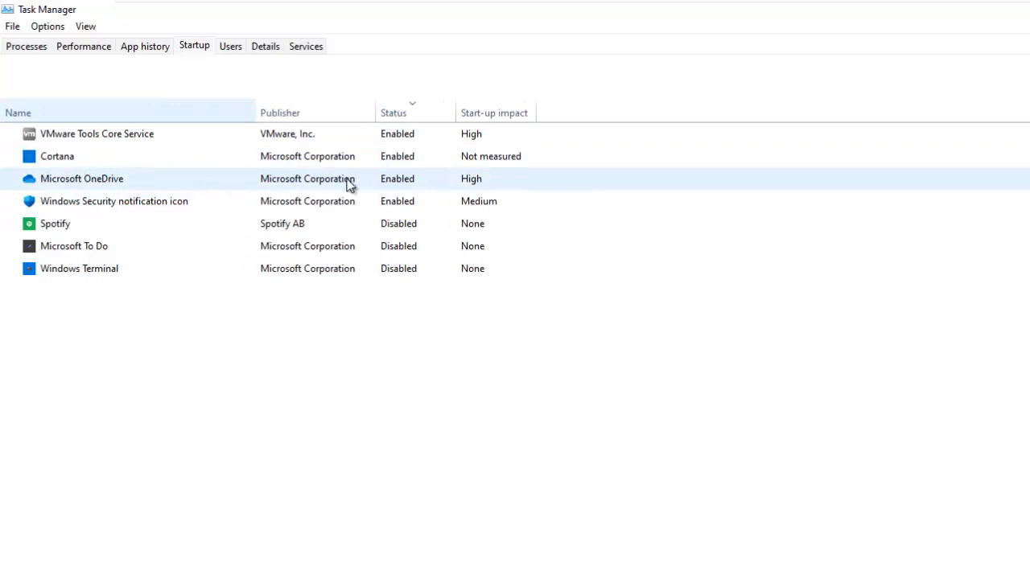
- Disable the Microsoft OneDrive startup entry, and enable it again
{"action": "right_click", "coordinate": [391, 184]}
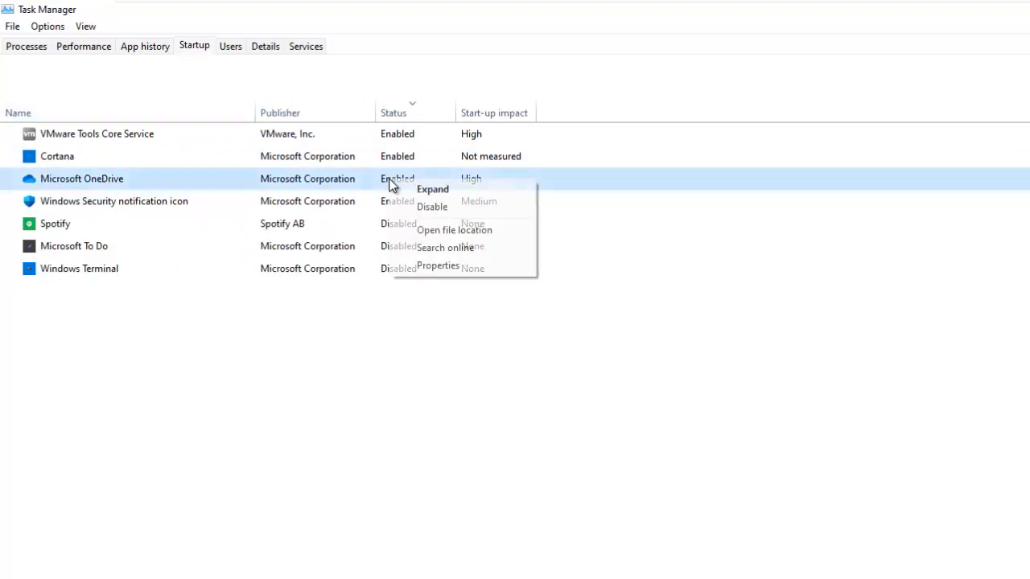
{"action": "left_click", "coordinate": [426, 209]}
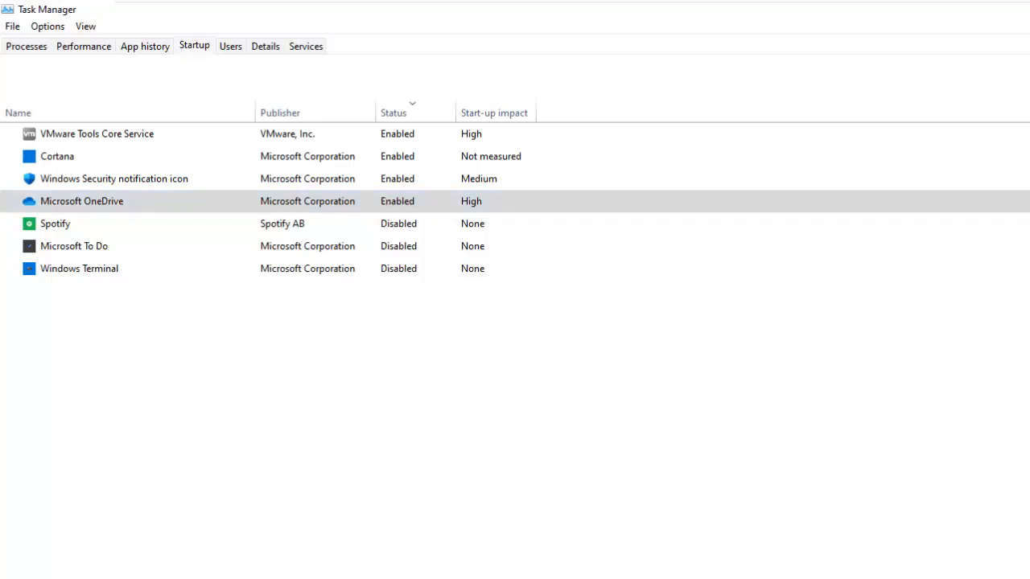
{"action": "left_click", "coordinate": [137, 204]}
- Switch to File Explorer and open the Start-up folder with the address shell:startup
{"action": "key", "text": "super+e"}
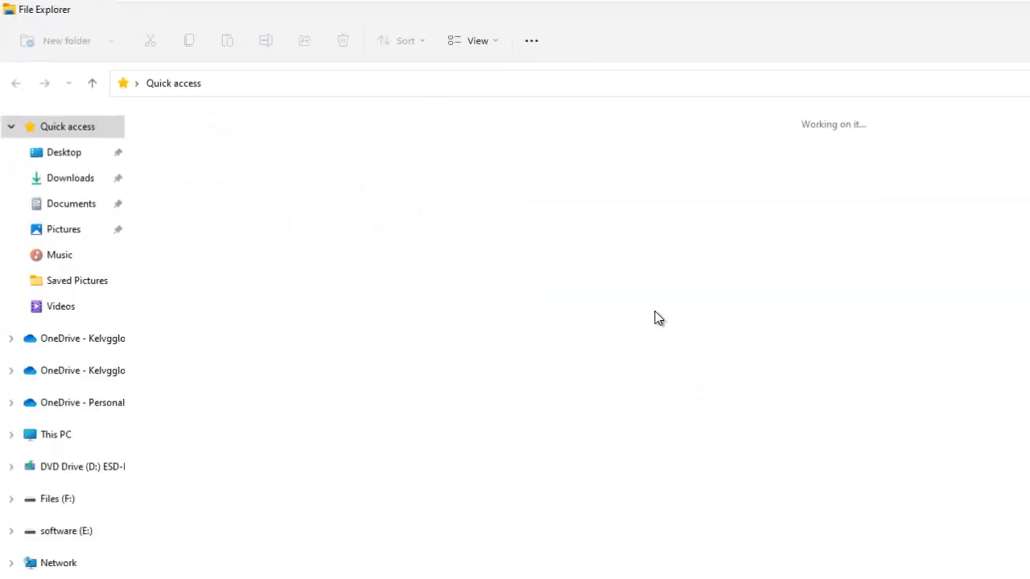
{"action": "left_click", "coordinate": [337, 87]}
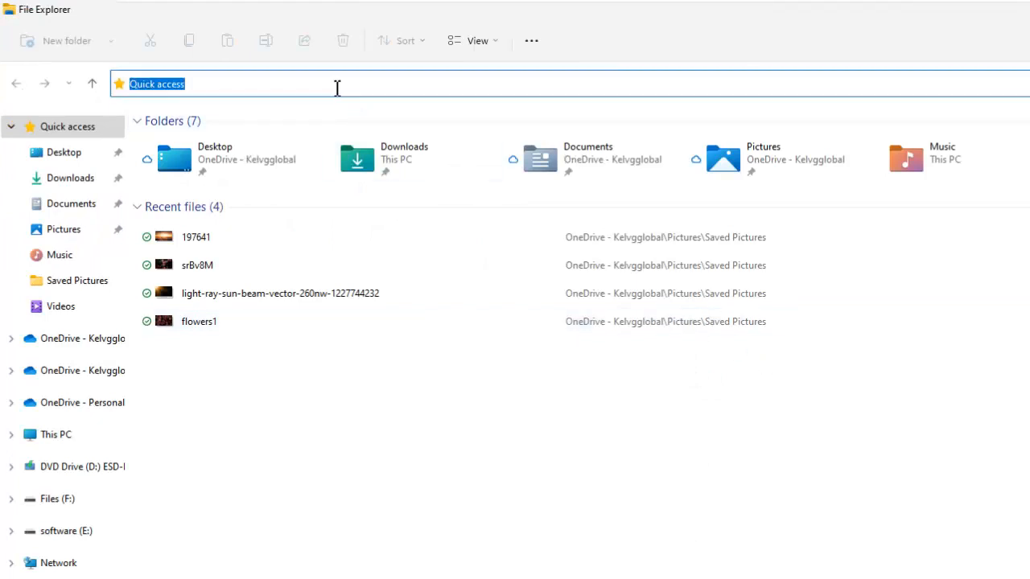
{"action": "type", "text": "shell:"}
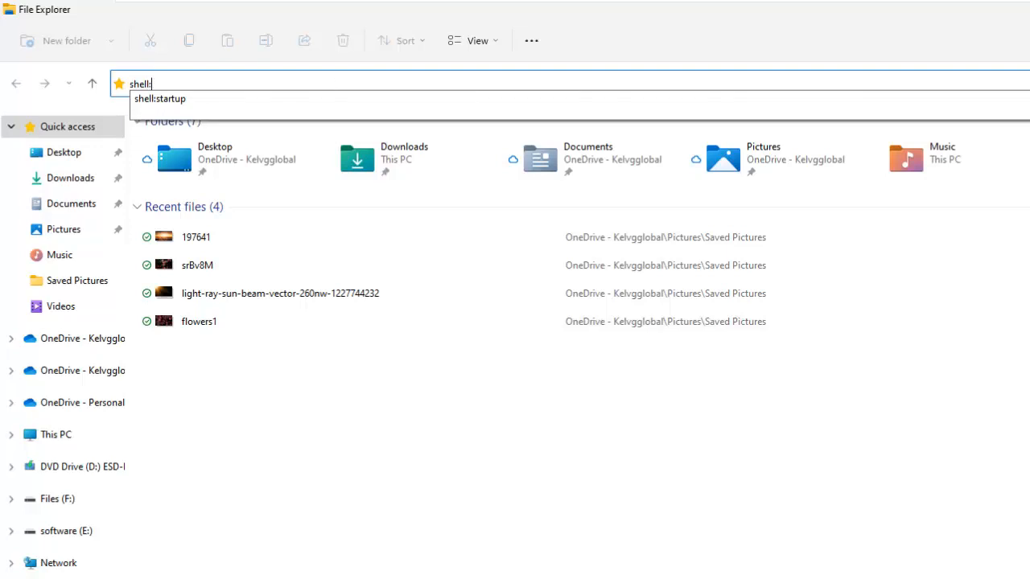
{"action": "type", "text": "startup"}
{"action": "key", "text": "Return"}
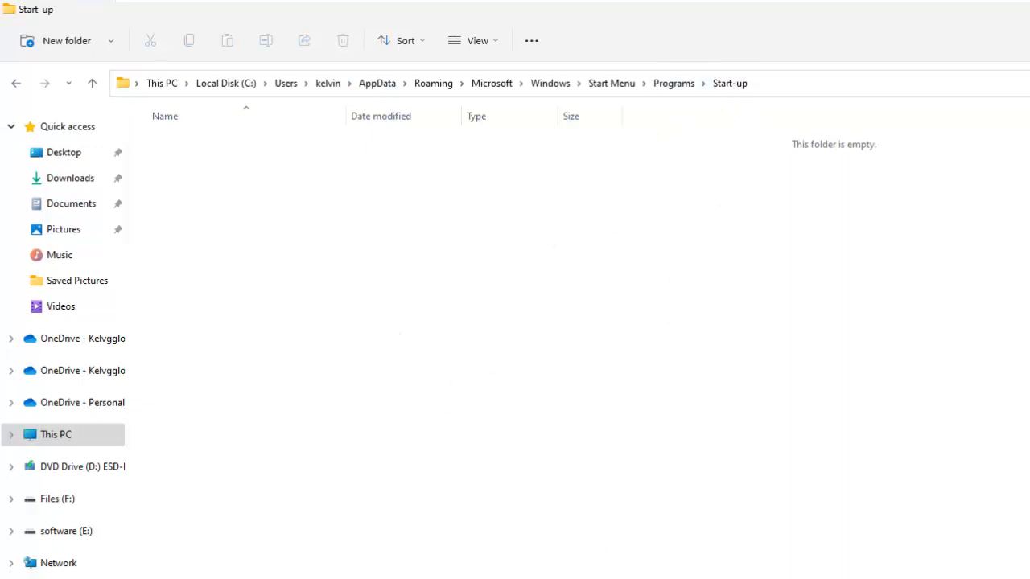
- Copy the Command Prompt shortcut from its file location in Windows System into the Start-up folder
{"action": "key", "text": "super"}
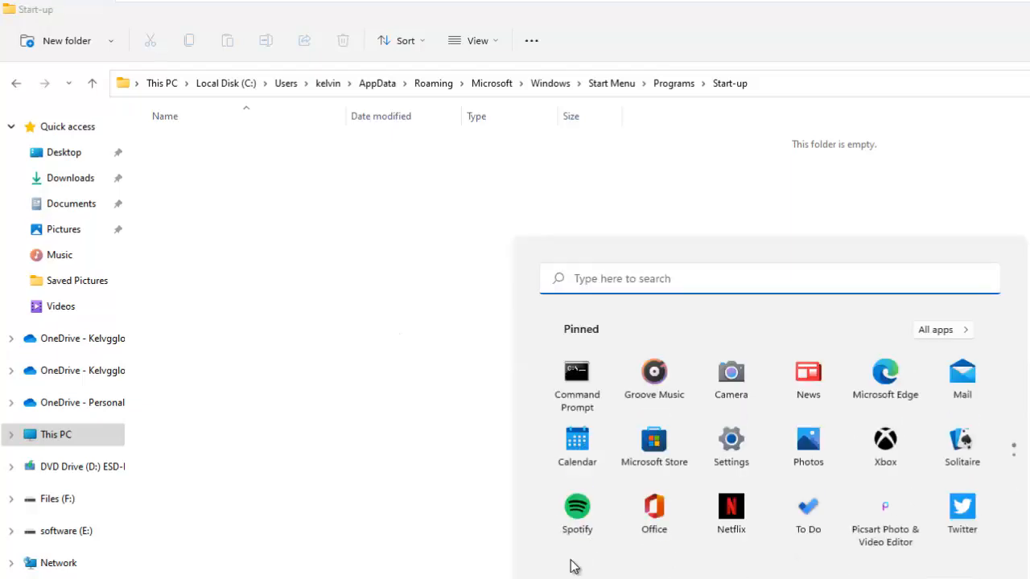
{"action": "right_click", "coordinate": [573, 379]}
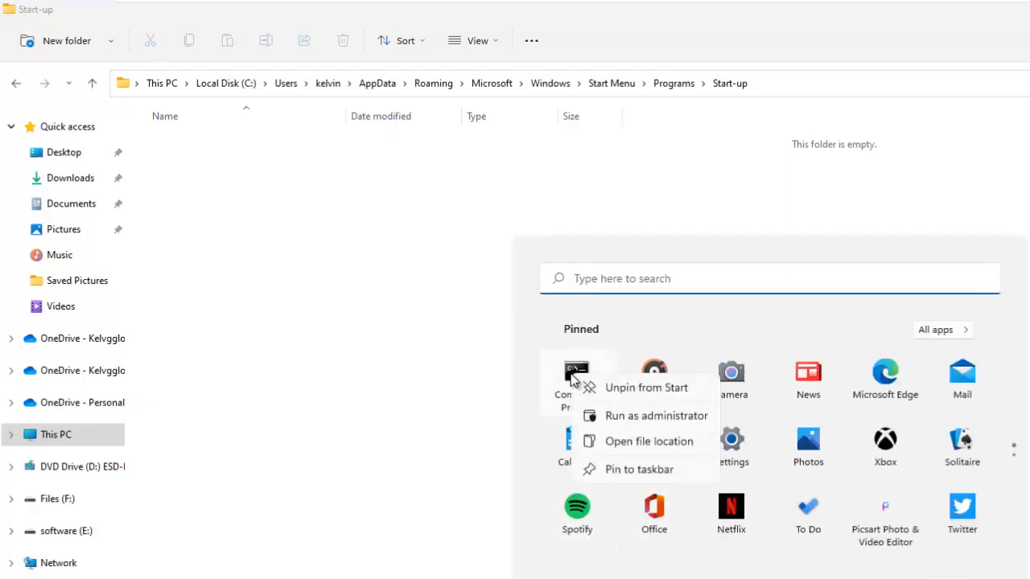
{"action": "left_click", "coordinate": [628, 441]}
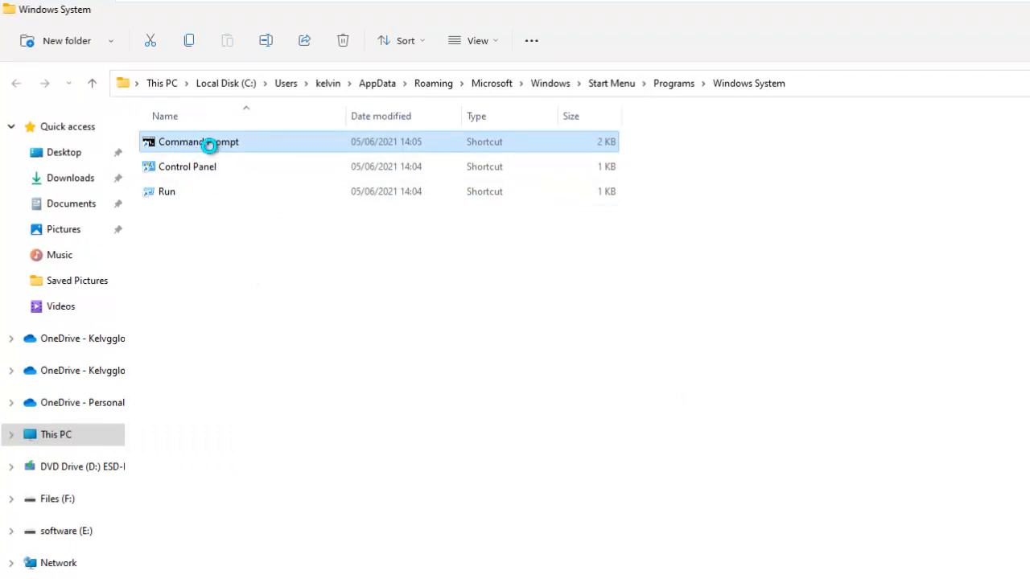
{"action": "right_click", "coordinate": [209, 146]}
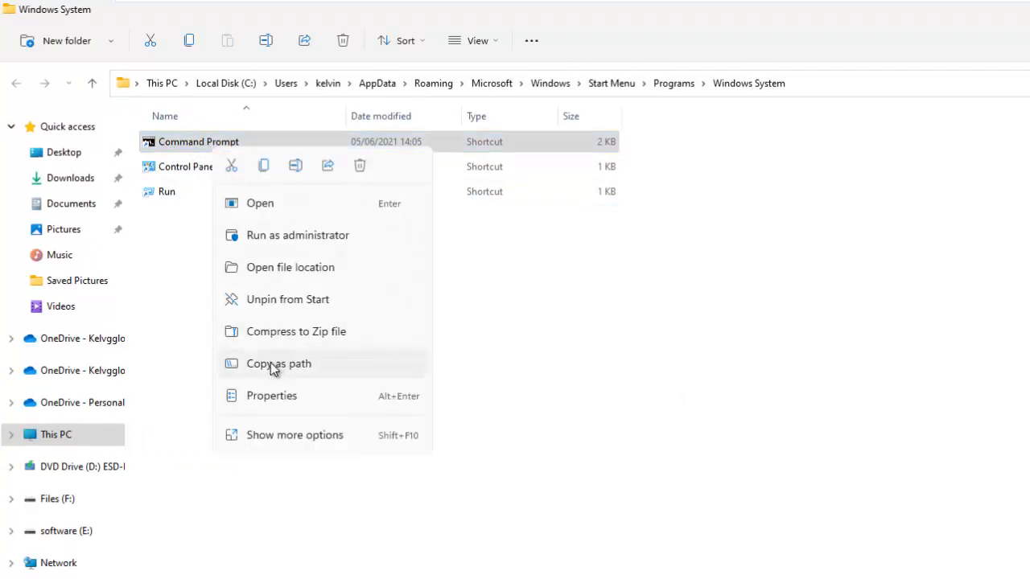
{"action": "left_click", "coordinate": [264, 166]}
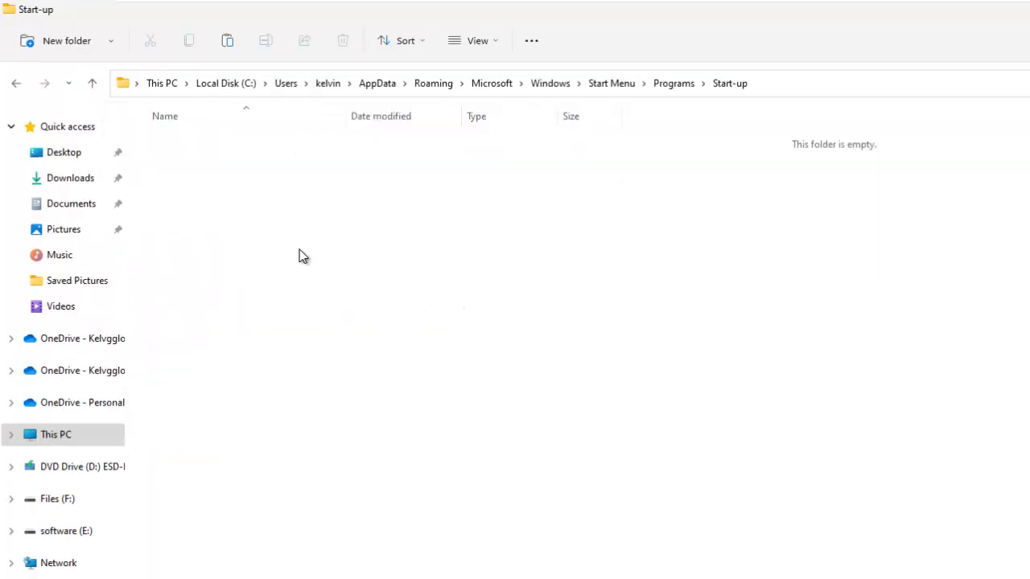
{"action": "right_click", "coordinate": [299, 251]}
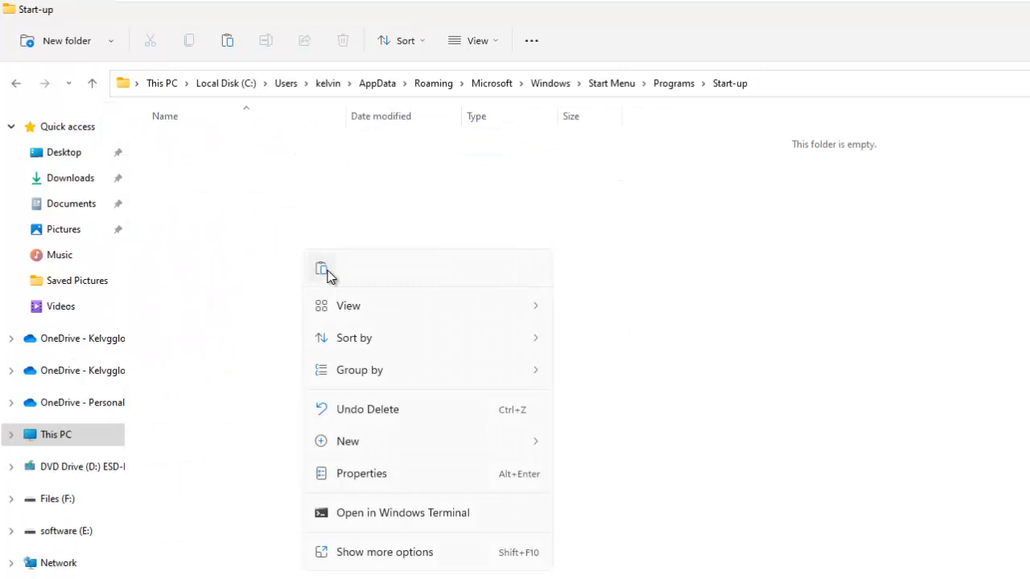
{"action": "left_click", "coordinate": [327, 270]}
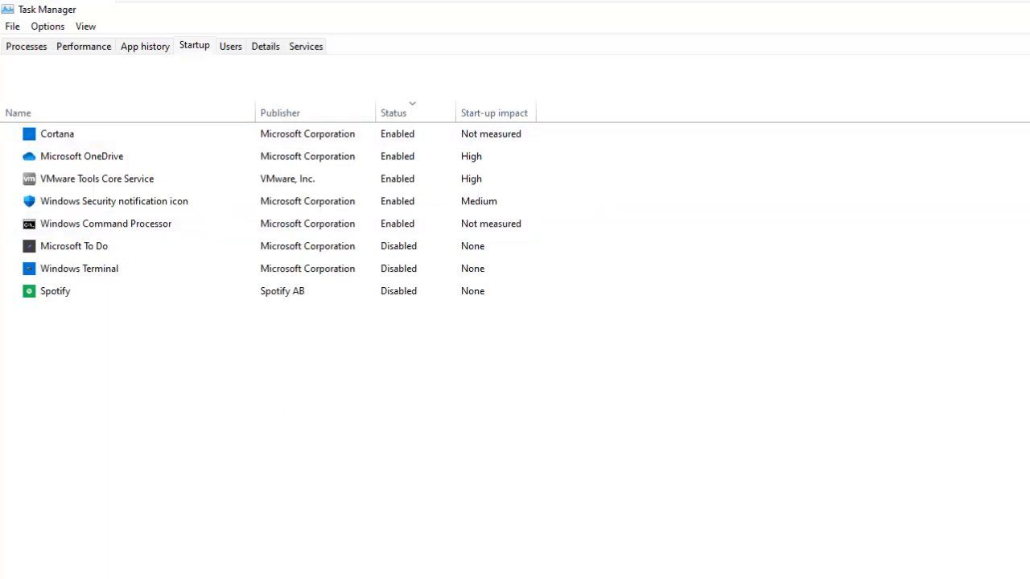
- Restore the maximized Task Manager window and snap it into the first column of the three-column layout
{"action": "left_click", "coordinate": [1029, 10]}
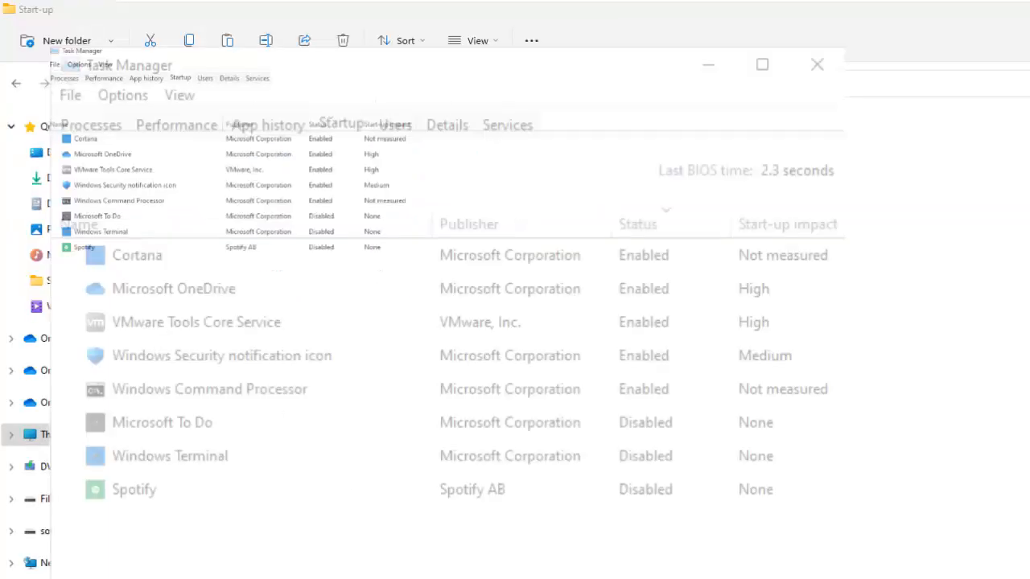
{"action": "left_click_drag", "start_coordinate": [464, 81], "coordinate": [453, 79]}
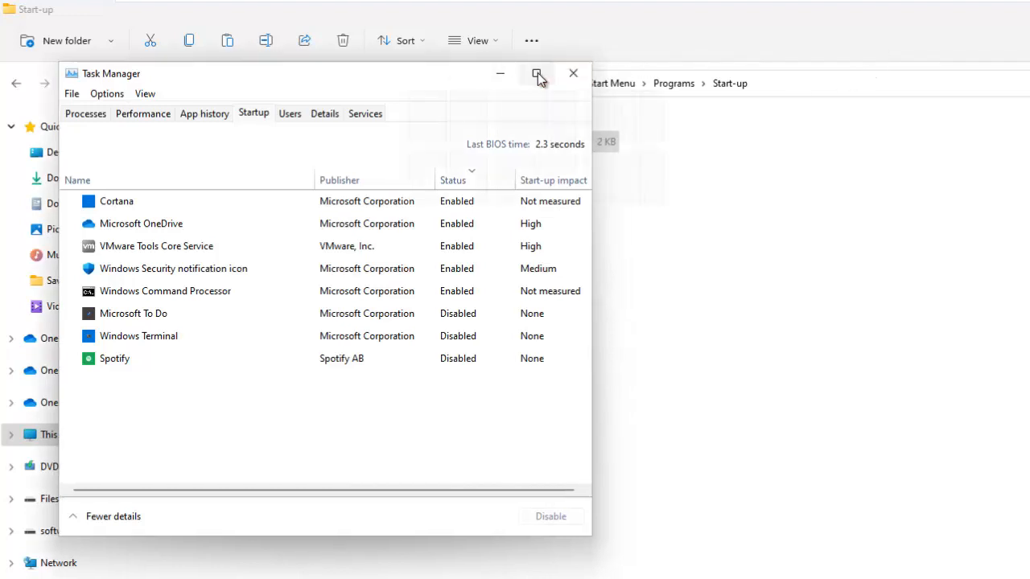
{"action": "mouse_move", "coordinate": [538, 76]}
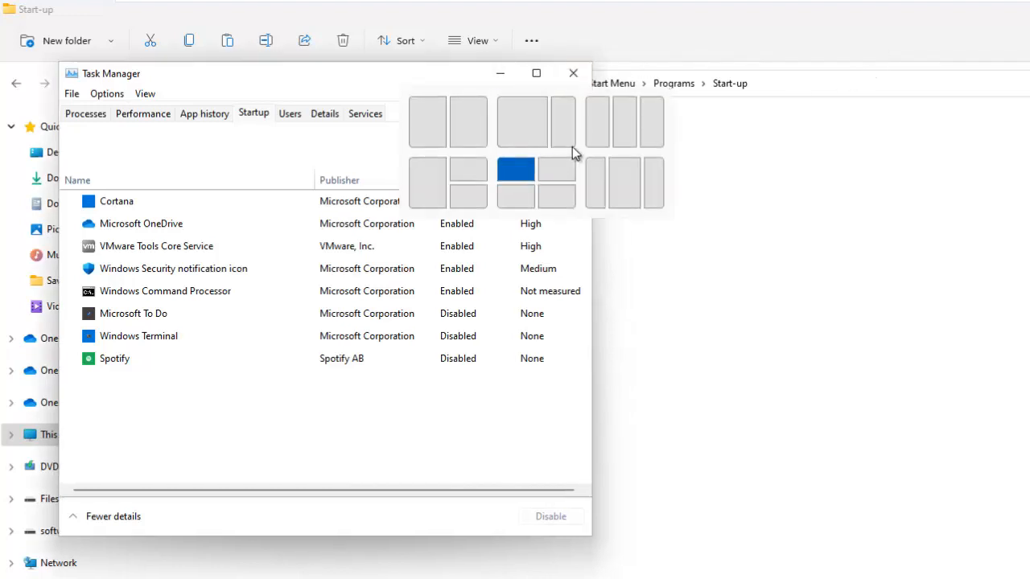
{"action": "left_click", "coordinate": [601, 126]}
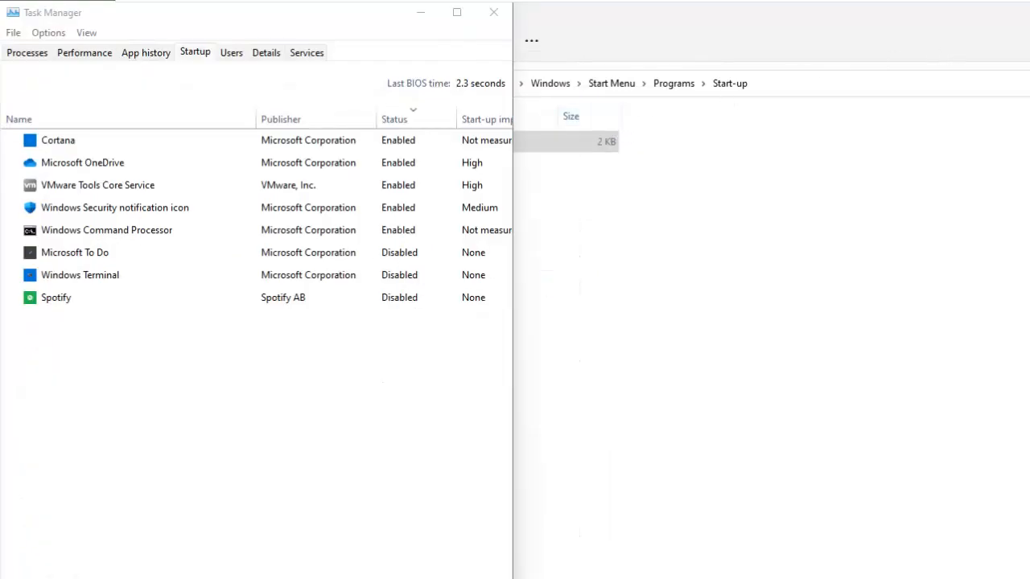
- Restore the maximized Start-up folder window and snap it into the middle column of the three-column layout
{"action": "left_click", "coordinate": [926, 11]}
{"action": "left_click", "coordinate": [992, 12]}
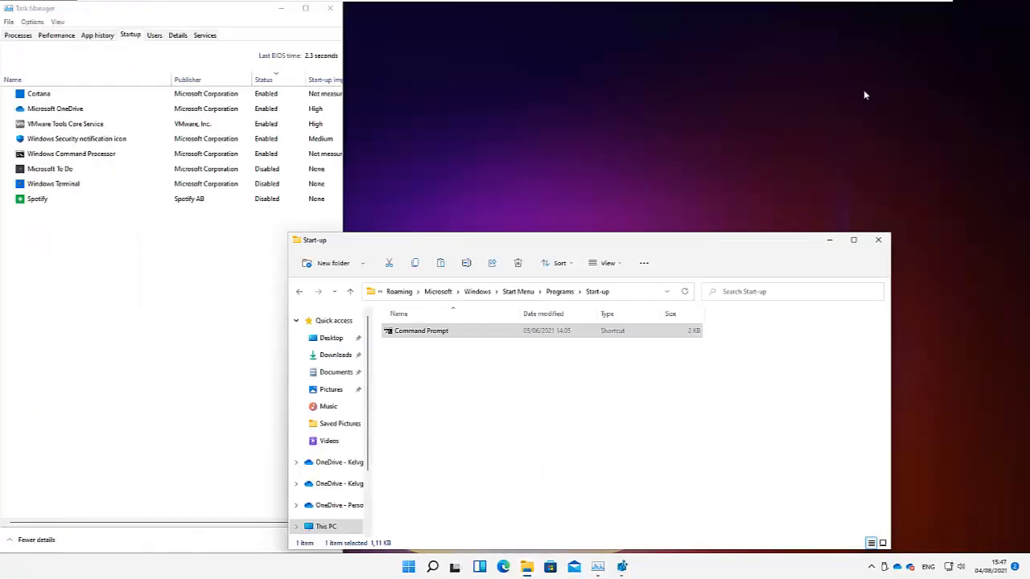
{"action": "mouse_move", "coordinate": [854, 240]}
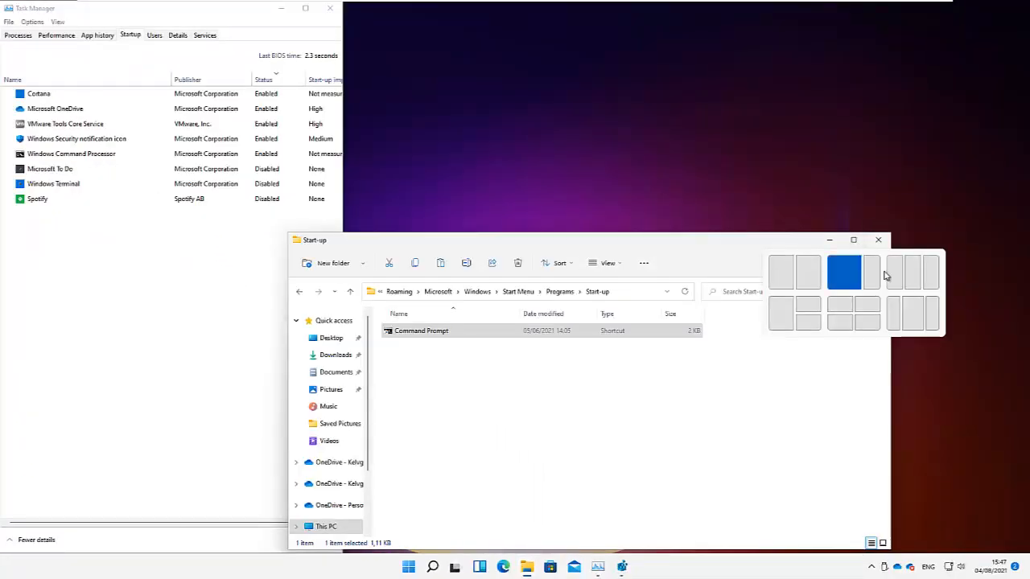
{"action": "left_click", "coordinate": [912, 276]}
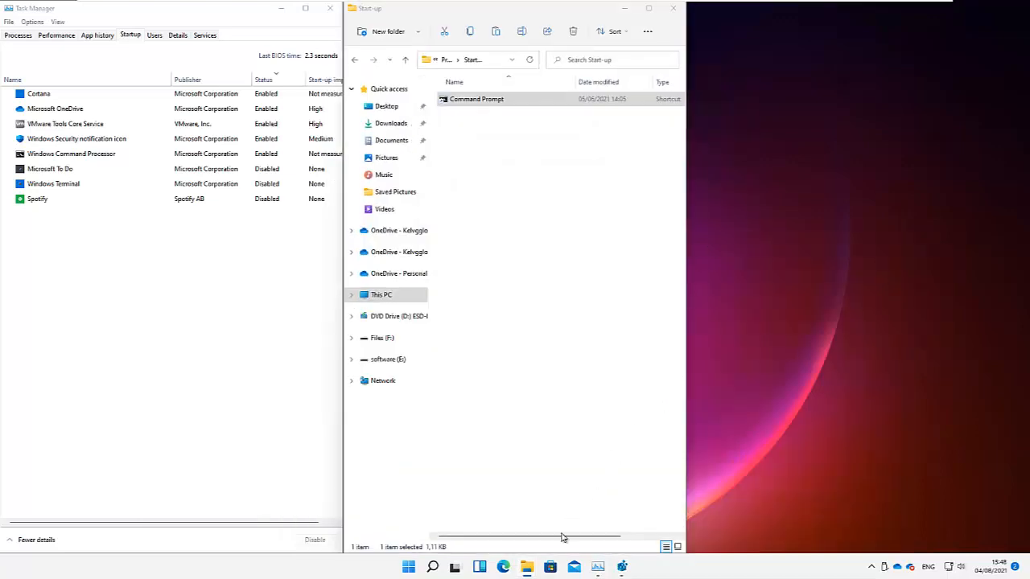
- Search for "regis", open Registry Editor's file location, and snap the Windows Tools window into the last column of the three-column layout
{"action": "left_click", "coordinate": [408, 569]}
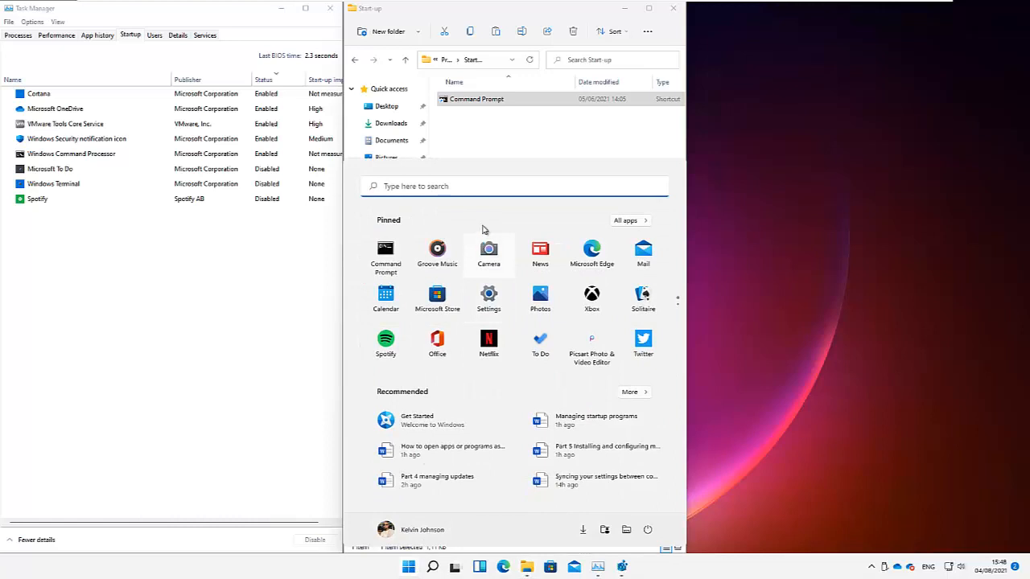
{"action": "type", "text": "regis"}
{"action": "right_click", "coordinate": [384, 276]}
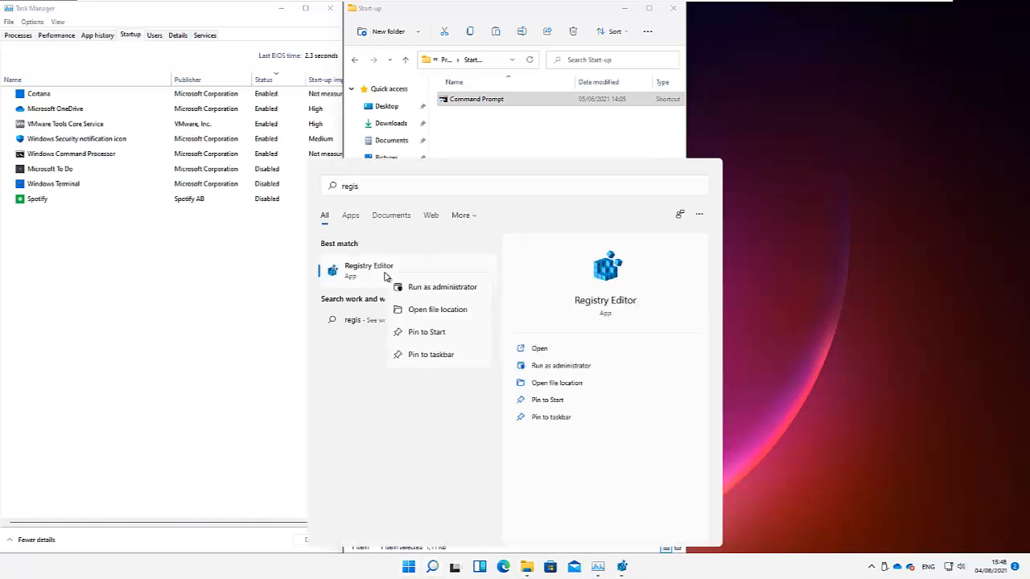
{"action": "left_click", "coordinate": [427, 310]}
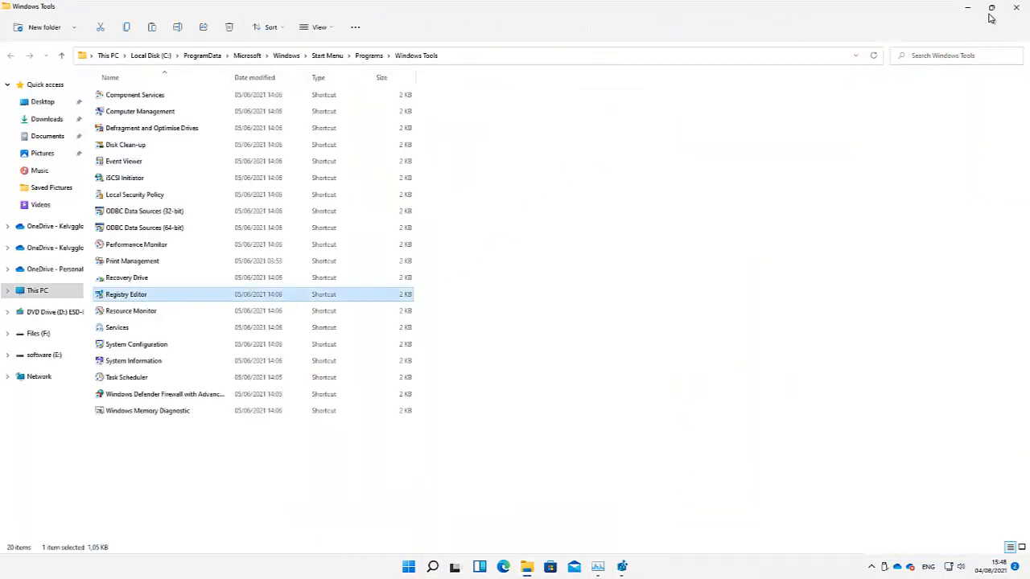
{"action": "mouse_move", "coordinate": [993, 10]}
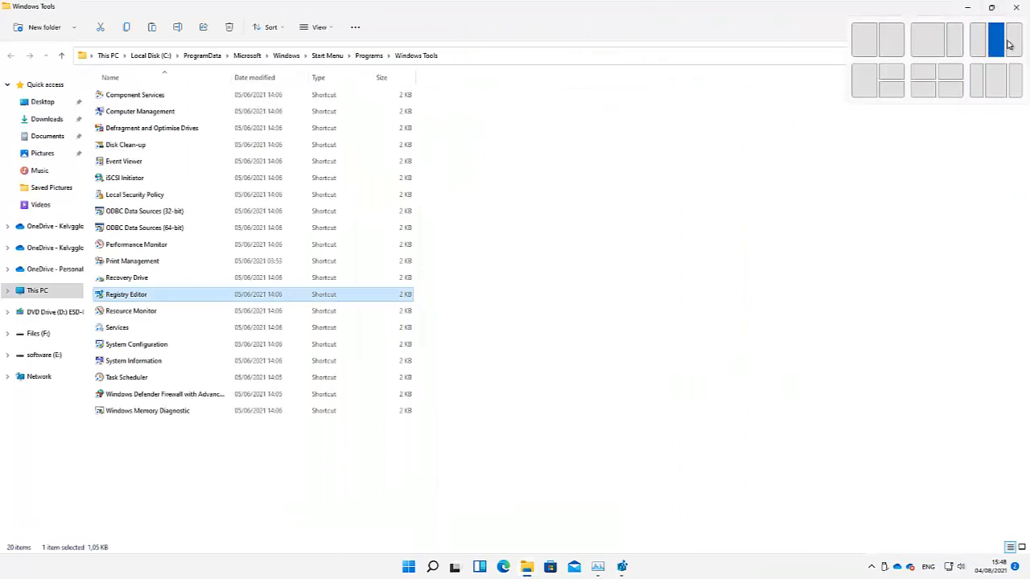
{"action": "left_click", "coordinate": [1012, 38]}
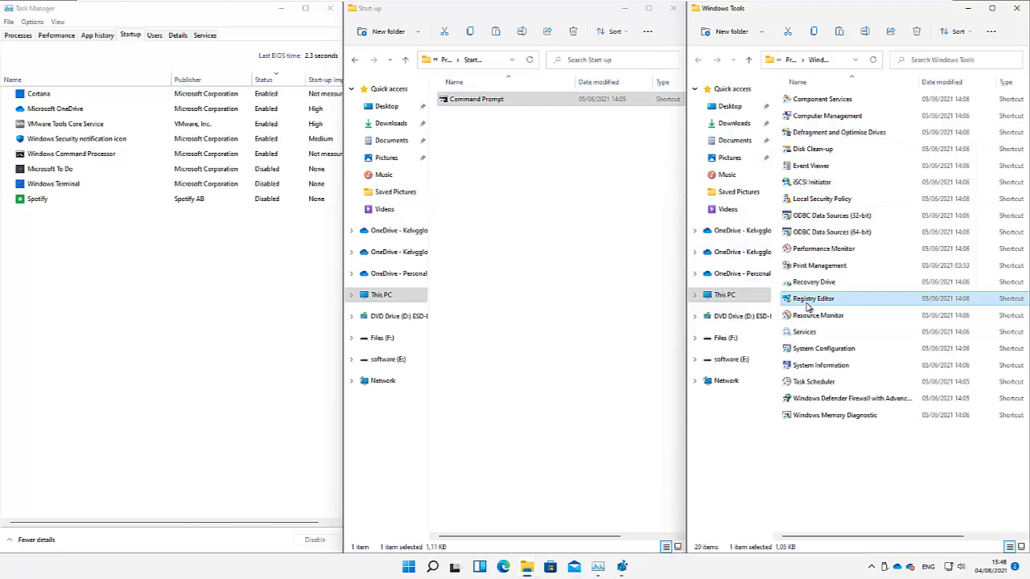
- Copy the Registry Editor shortcut from Windows Tools into the Start-up folder and select its entry in Task Manager's startup list
{"action": "left_click_drag", "start_coordinate": [811, 305], "coordinate": [586, 278]}
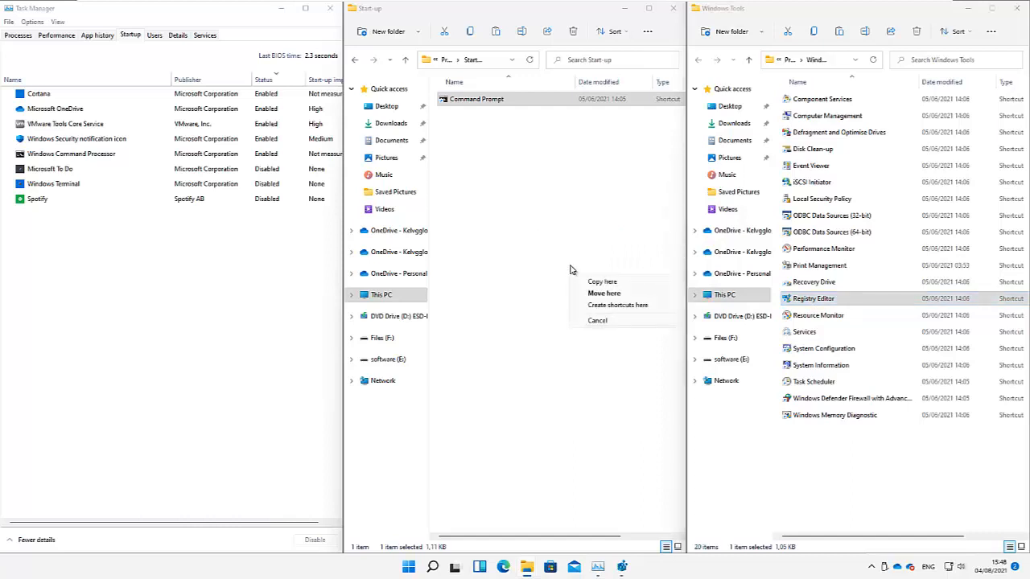
{"action": "left_click", "coordinate": [597, 284]}
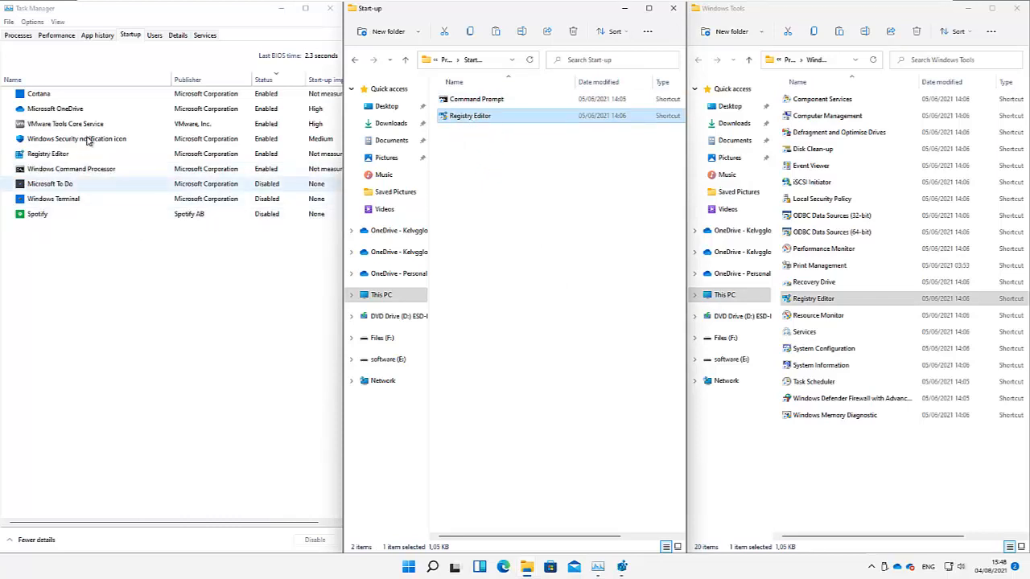
{"action": "left_click", "coordinate": [59, 156]}
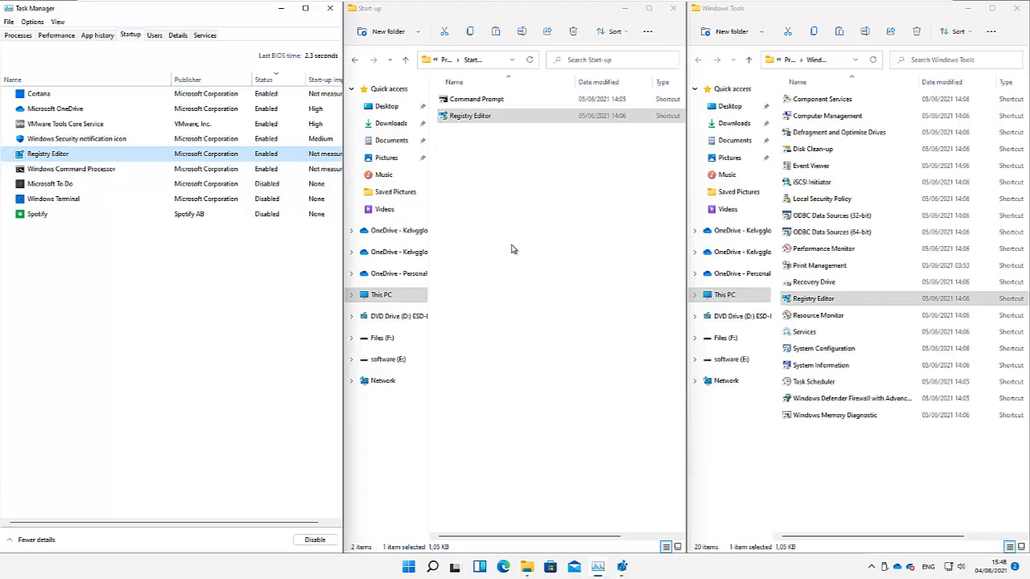
- Delete both the Command Prompt and Registry Editor shortcuts from the Start-up folder
{"action": "left_click", "coordinate": [483, 101]}
{"action": "left_click", "coordinate": [483, 116], "text": "ctrl"}
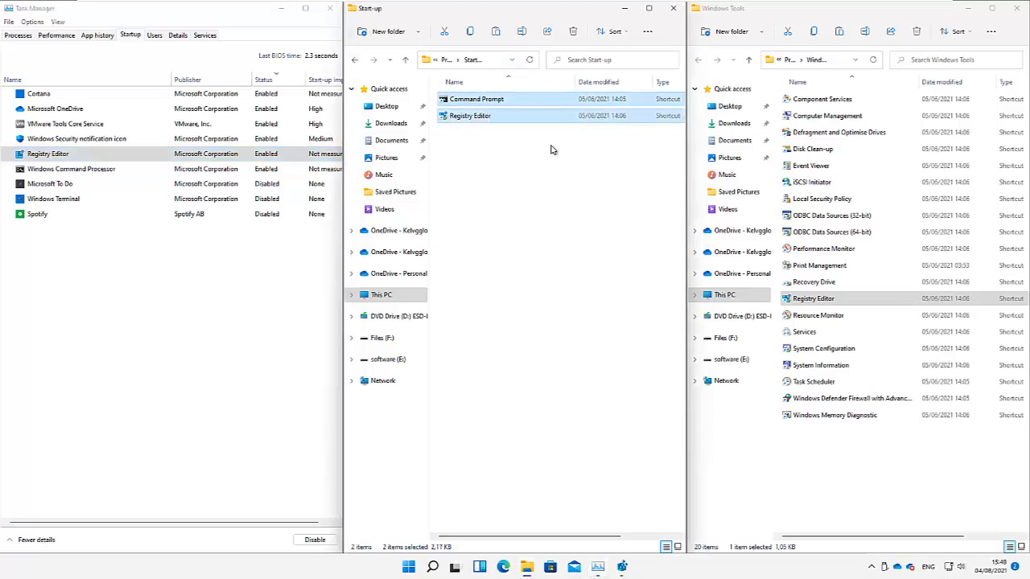
{"action": "key", "text": "Delete"}
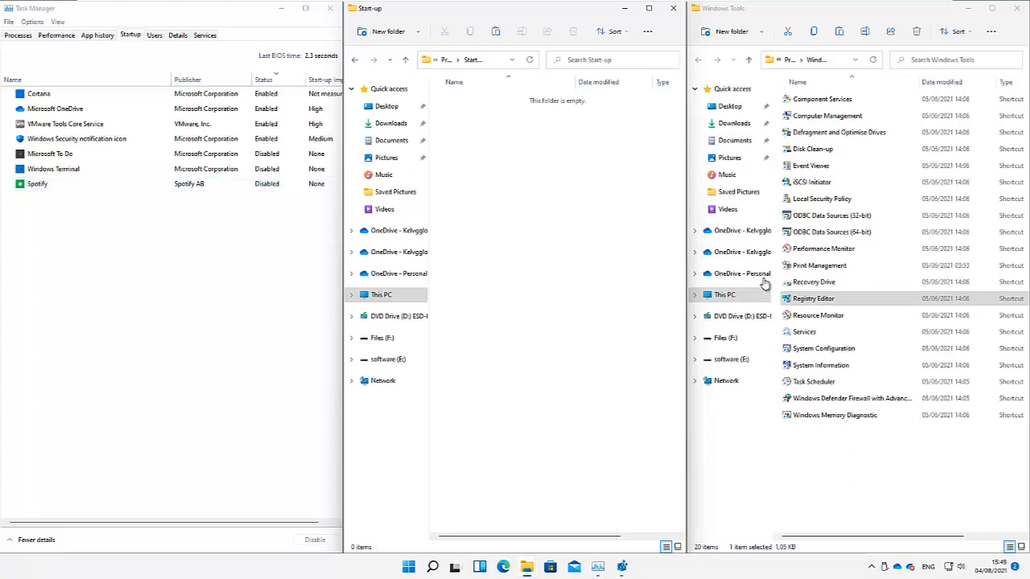
- Copy the Registry Editor shortcut from Windows Tools into the emptied Start-up folder
{"action": "left_click", "coordinate": [816, 299]}
{"action": "left_click_drag", "start_coordinate": [818, 302], "coordinate": [547, 230]}
{"action": "left_click", "coordinate": [565, 234]}
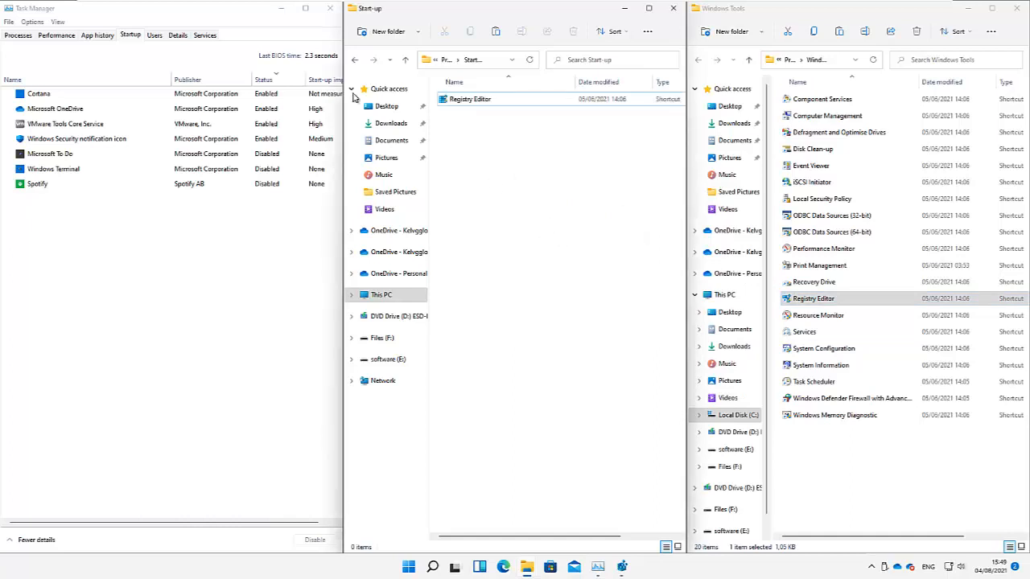
- Minimise Task Manager and enable the delete confirmation dialogue in the Recycle Bin properties
{"action": "left_click", "coordinate": [283, 9]}
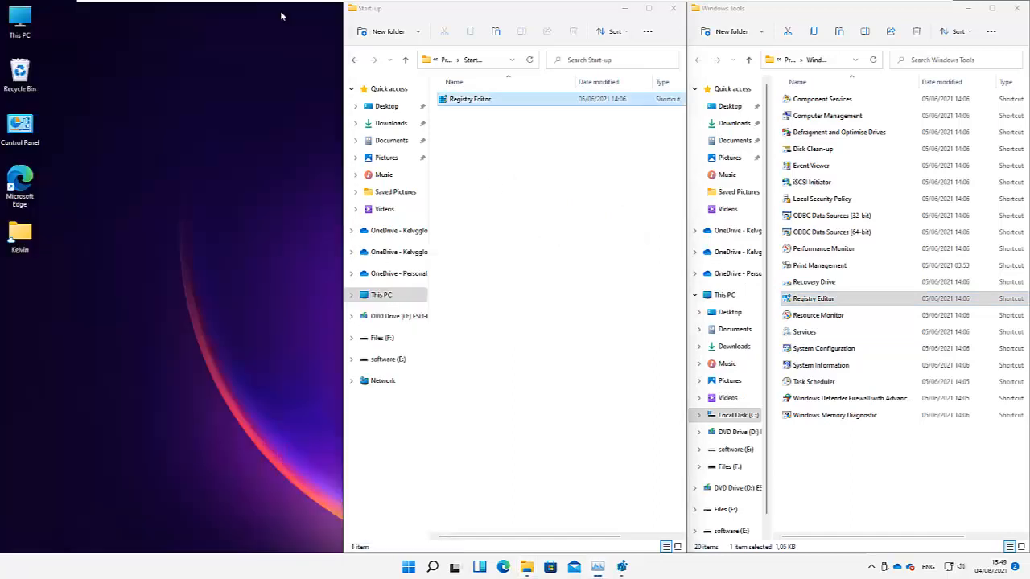
{"action": "left_click", "coordinate": [20, 74]}
{"action": "right_click", "coordinate": [20, 72]}
{"action": "left_click", "coordinate": [52, 146]}
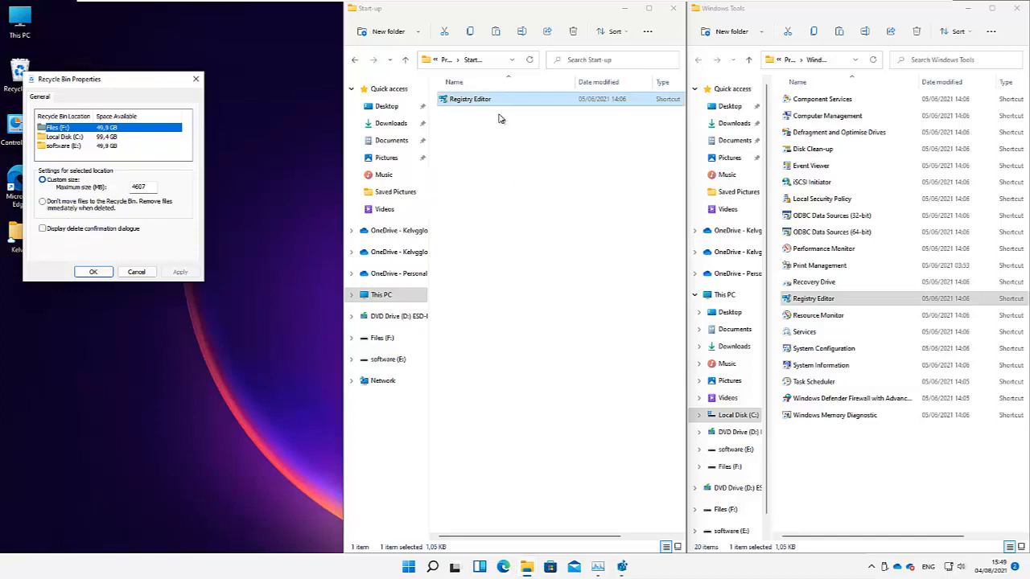
{"action": "left_click", "coordinate": [477, 100]}
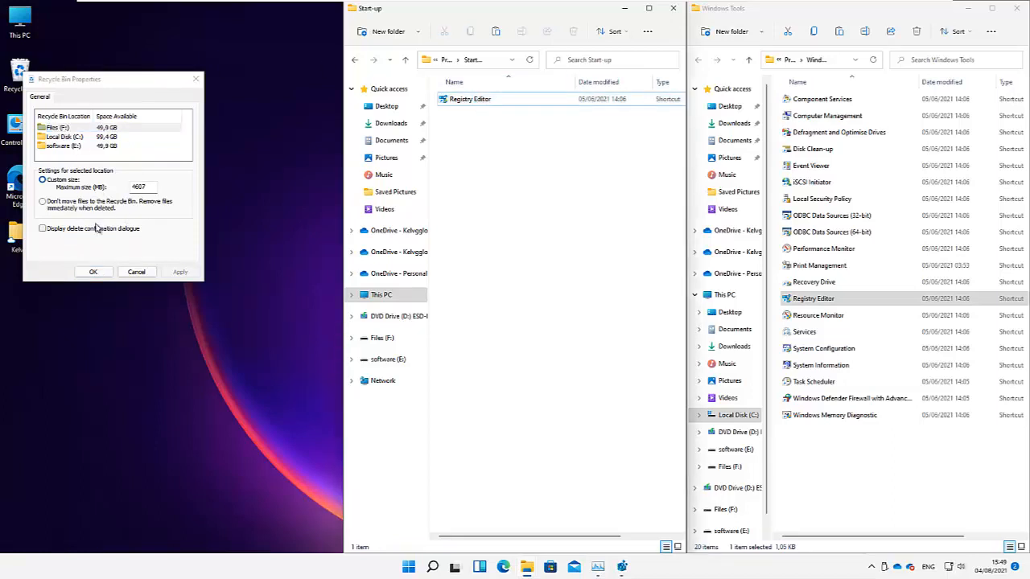
{"action": "left_click", "coordinate": [71, 230]}
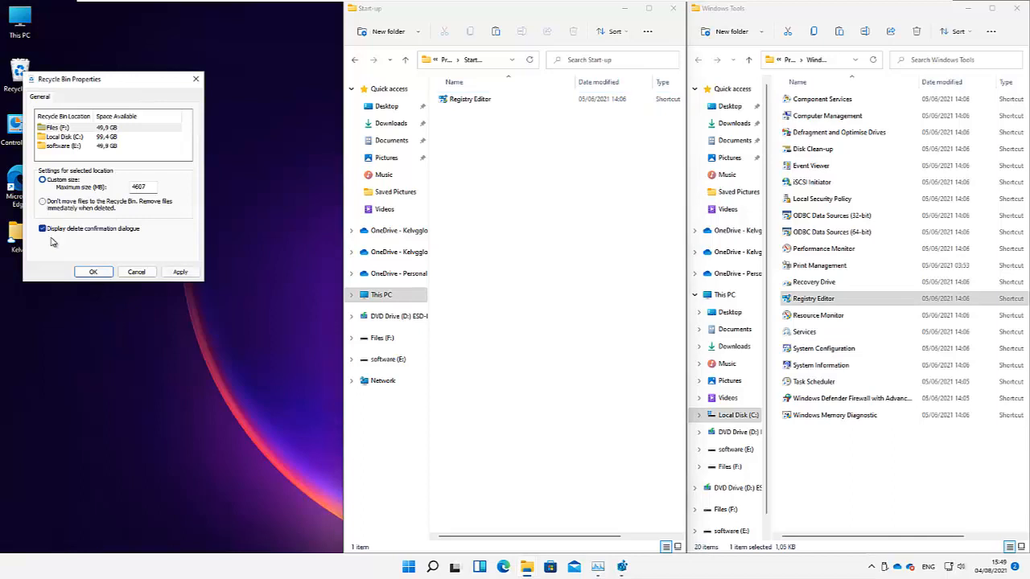
{"action": "left_click", "coordinate": [181, 272]}
{"action": "left_click", "coordinate": [94, 273]}
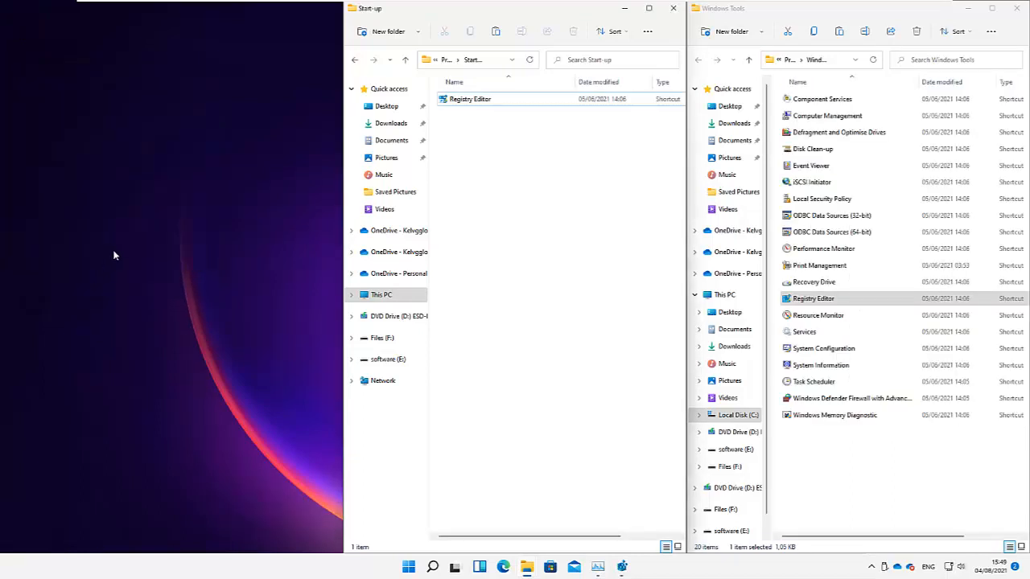
- Delete the Registry Editor shortcut from the Start-up folder and confirm moving it to the Recycle Bin
{"action": "left_click", "coordinate": [468, 100]}
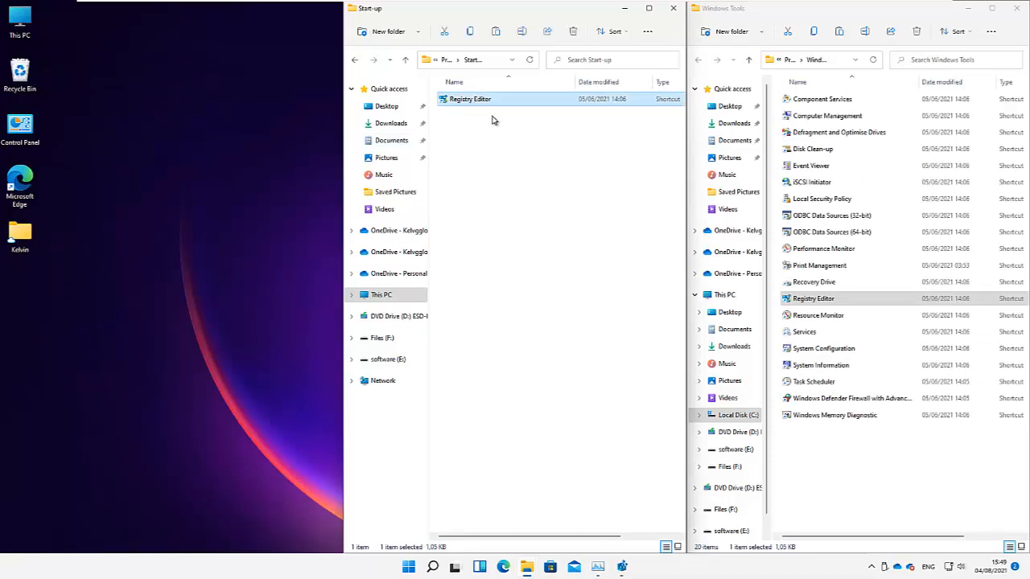
{"action": "key", "text": "Delete"}
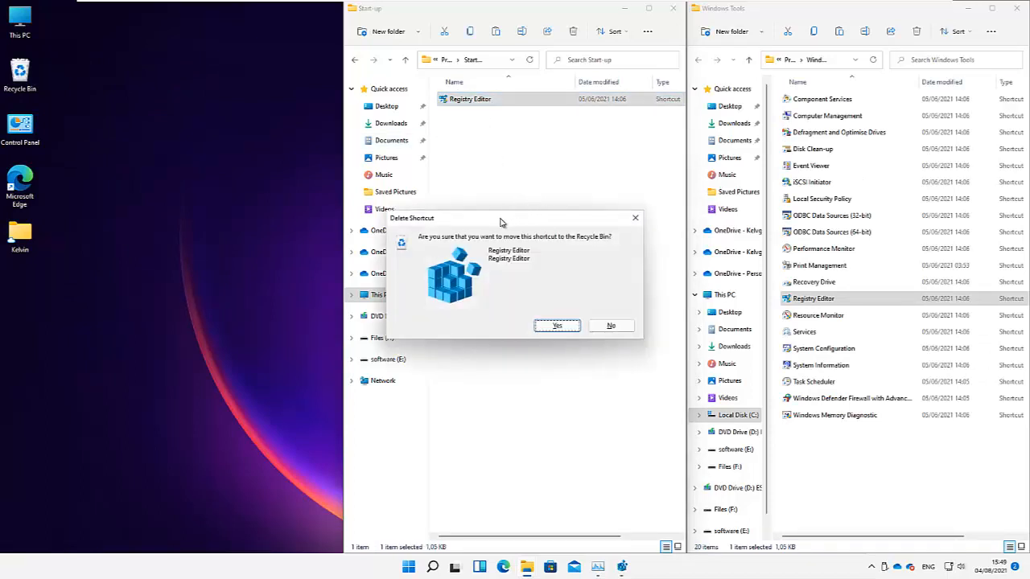
{"action": "left_click_drag", "start_coordinate": [496, 217], "coordinate": [482, 153]}
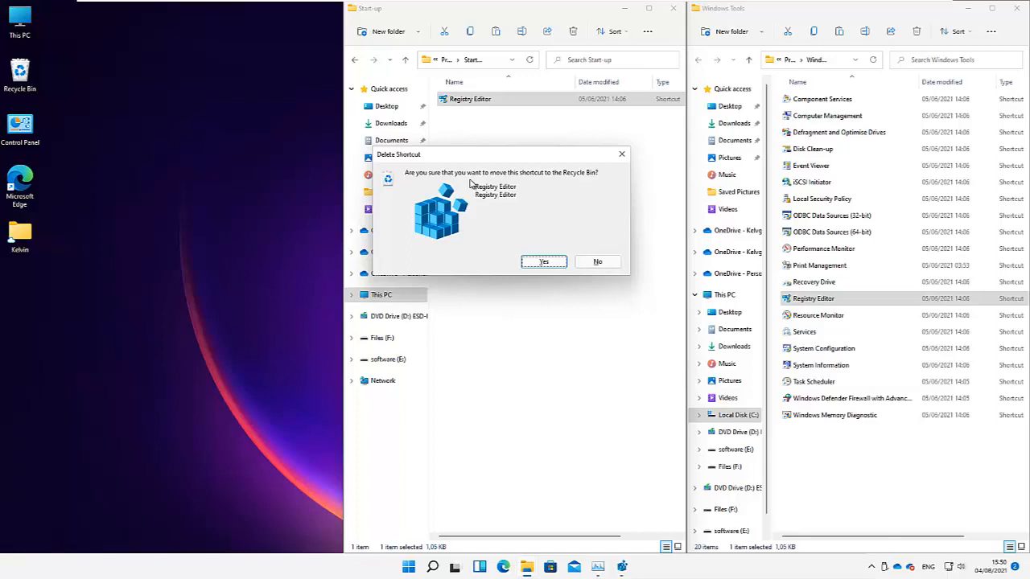
{"action": "left_click", "coordinate": [544, 263]}
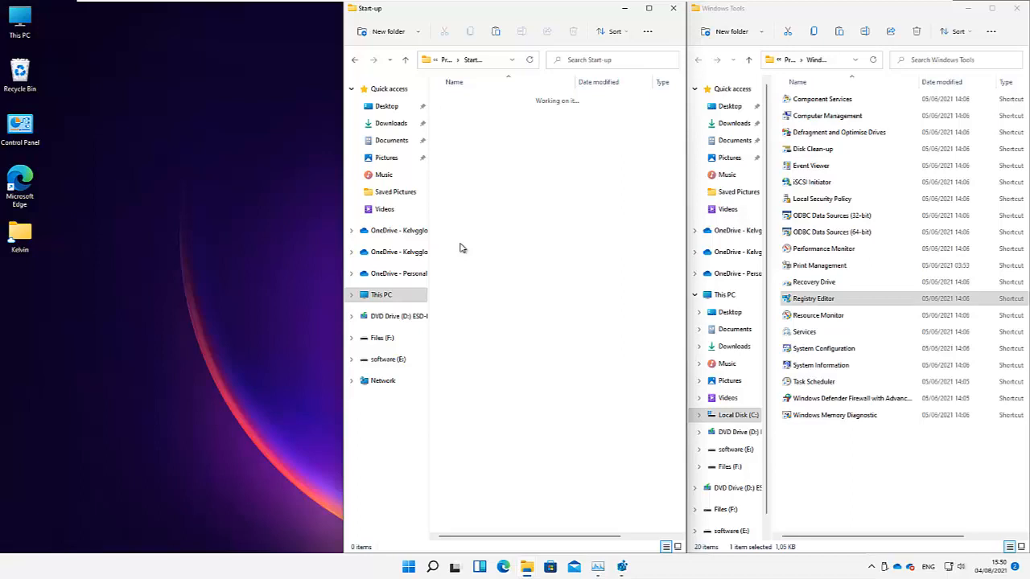
- Launch Registry Editor from Windows Tools and expand HKEY_LOCAL_MACHINE\SOFTWARE\Microsoft
{"action": "double_click", "coordinate": [811, 301]}
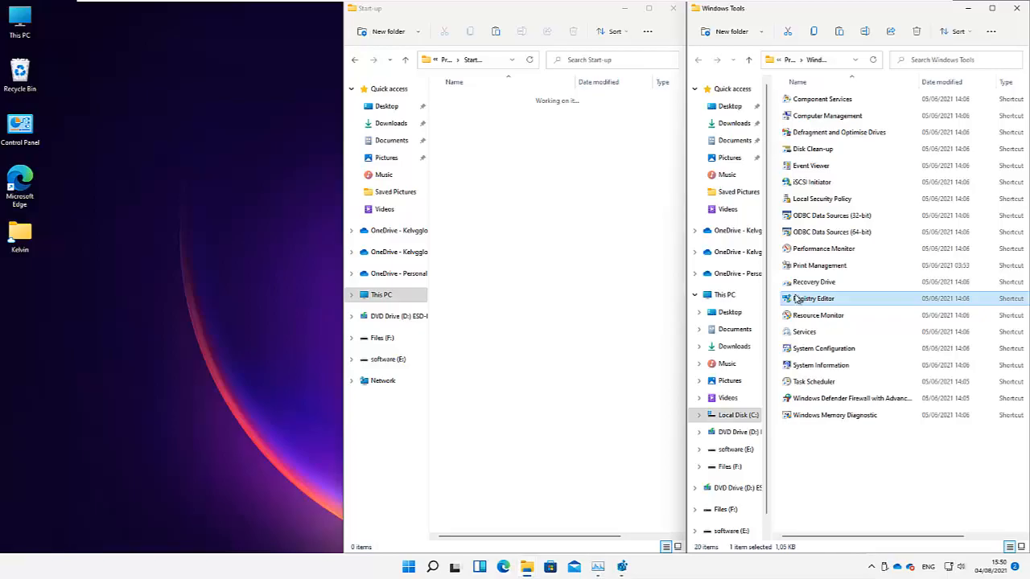
{"action": "left_click", "coordinate": [465, 367]}
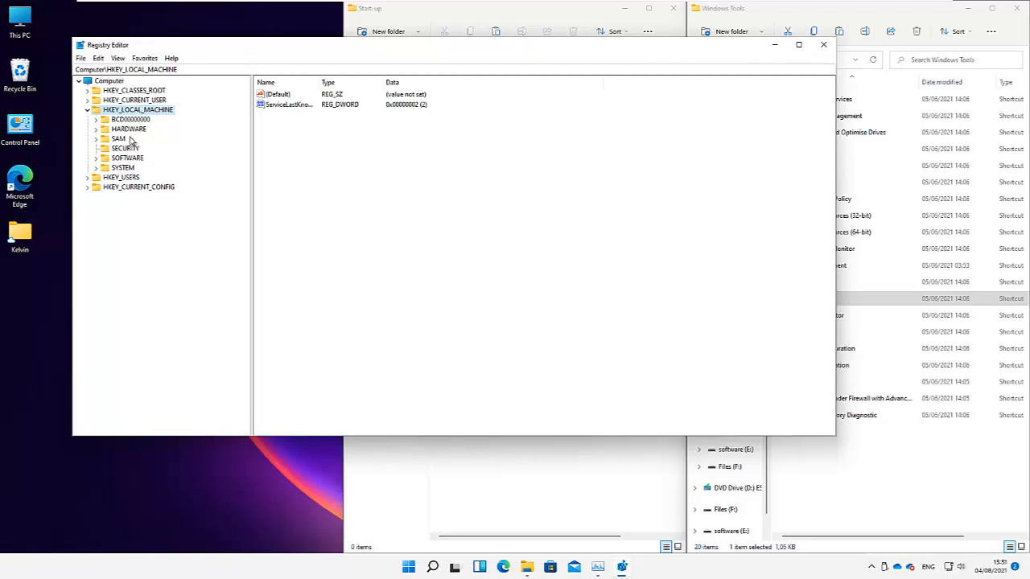
{"action": "left_click", "coordinate": [96, 159]}
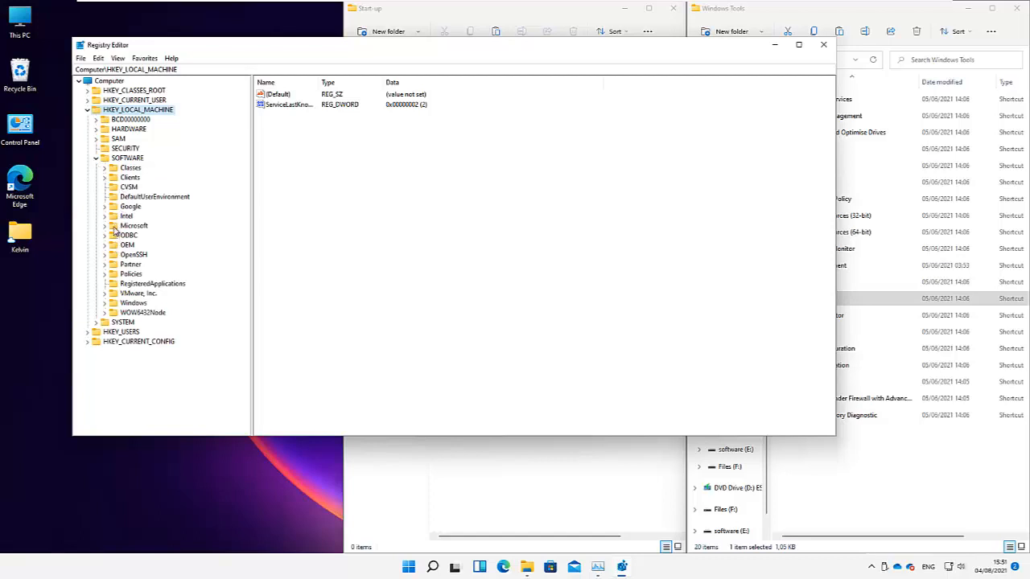
{"action": "left_click", "coordinate": [105, 225]}
- Under the Microsoft key, open Windows\CurrentVersion\Run to view the machine-wide startup entries
{"action": "scroll", "coordinate": [151, 214], "scroll_direction": "down", "scroll_amount": 9}
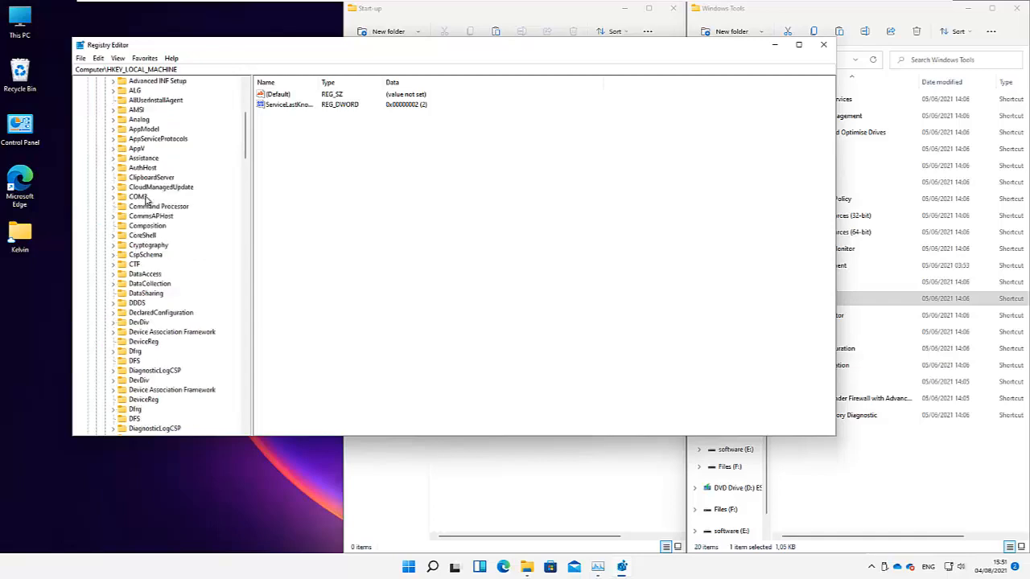
{"action": "scroll", "coordinate": [151, 241], "scroll_direction": "down", "scroll_amount": 18}
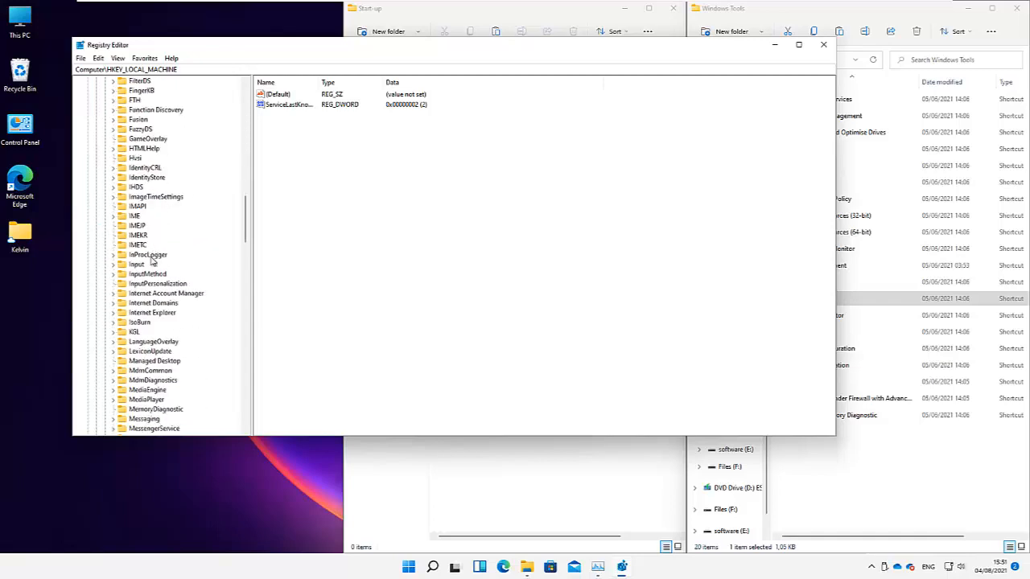
{"action": "scroll", "coordinate": [151, 322], "scroll_direction": "down", "scroll_amount": 20}
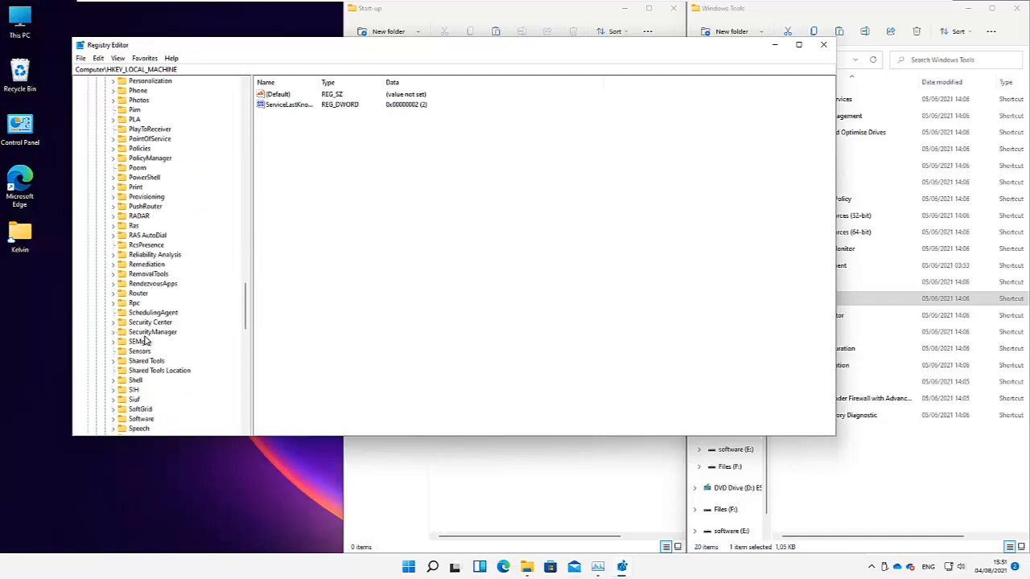
{"action": "scroll", "coordinate": [146, 341], "scroll_direction": "down", "scroll_amount": 9}
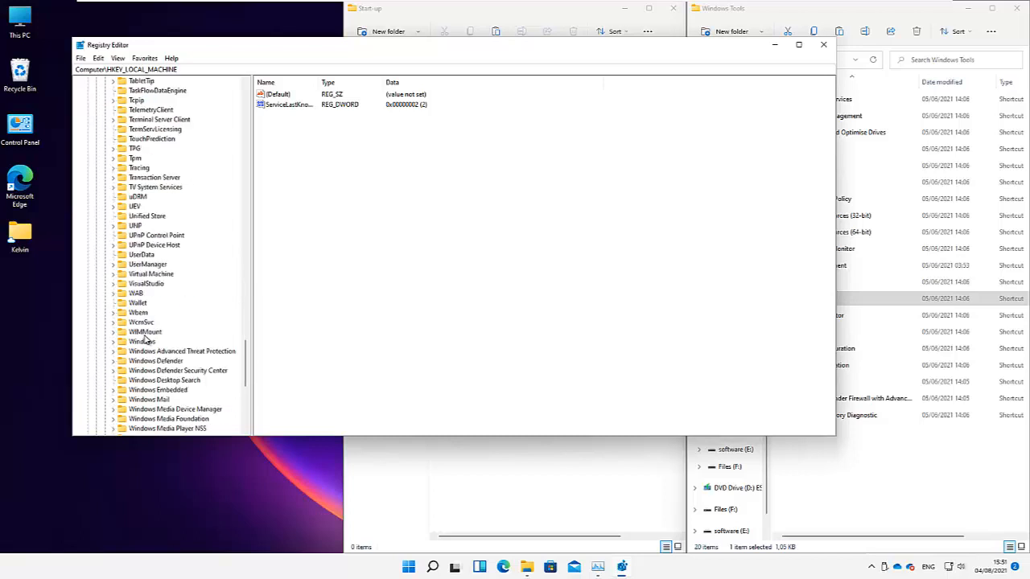
{"action": "left_click", "coordinate": [113, 313]}
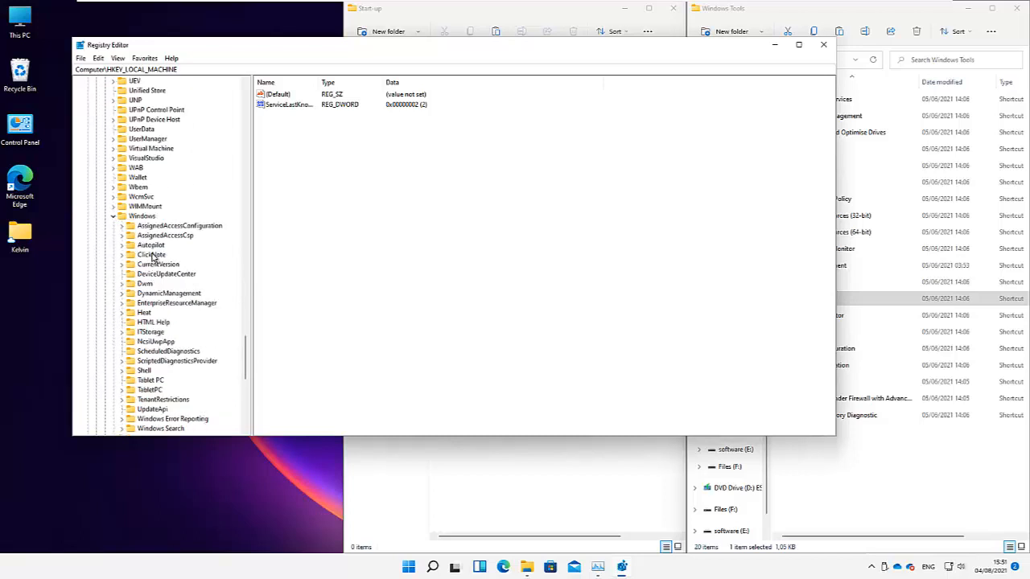
{"action": "scroll", "coordinate": [153, 256], "scroll_direction": "down", "scroll_amount": 2}
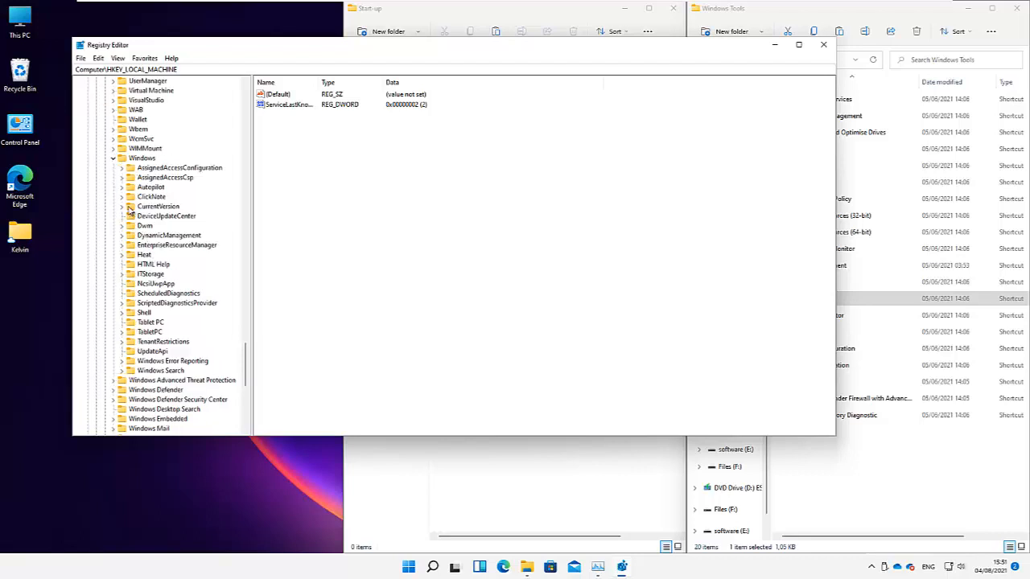
{"action": "left_click", "coordinate": [122, 207]}
{"action": "scroll", "coordinate": [158, 208], "scroll_direction": "down", "scroll_amount": 20}
{"action": "scroll", "coordinate": [158, 308], "scroll_direction": "down", "scroll_amount": 4}
{"action": "left_click", "coordinate": [143, 265]}
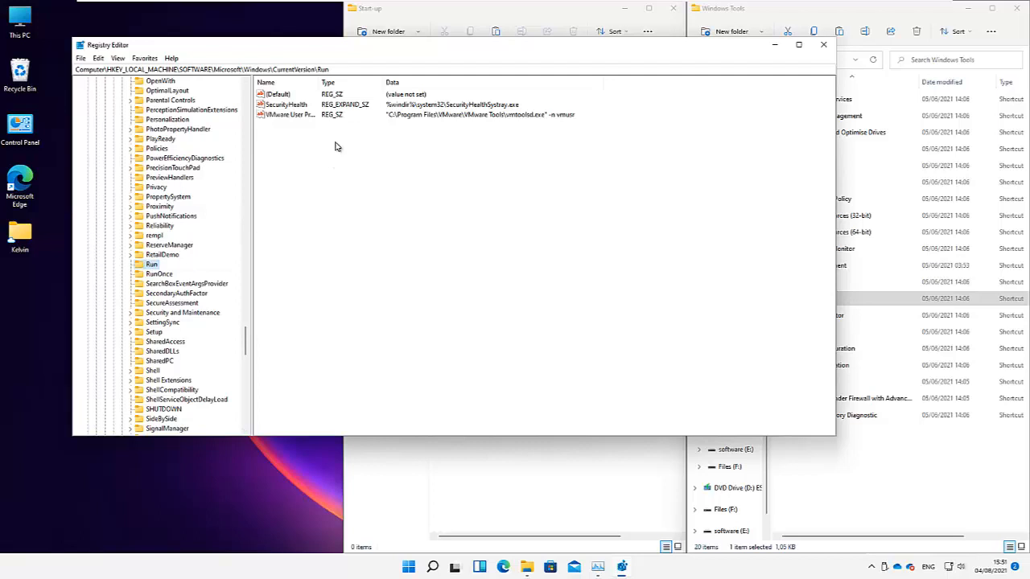
{"action": "left_click", "coordinate": [296, 141]}
- Collapse the HKEY_LOCAL_MACHINE hive and expand HKEY_CURRENT_USER
{"action": "scroll", "coordinate": [247, 301], "scroll_direction": "up", "scroll_amount": 1}
{"action": "left_click_drag", "start_coordinate": [246, 298], "coordinate": [226, 94]}
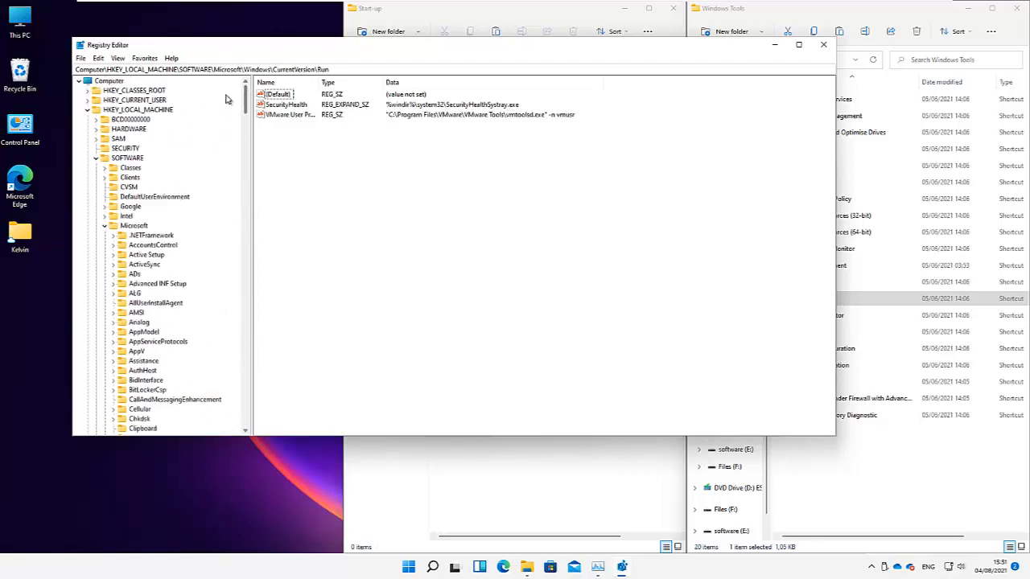
{"action": "left_click", "coordinate": [88, 109]}
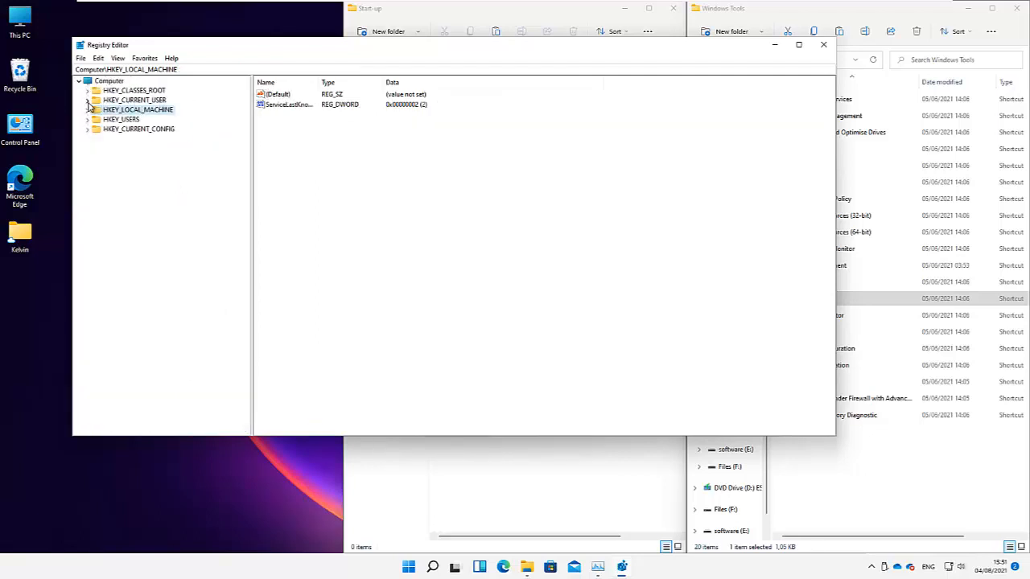
{"action": "left_click", "coordinate": [87, 100]}
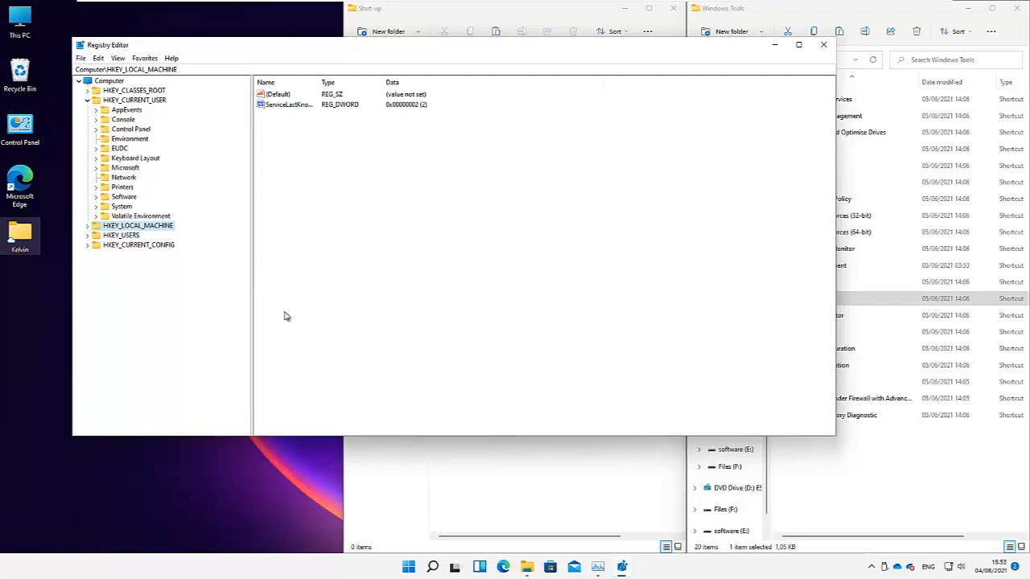
- Close Registry Editor, the Start-up folder window and the Windows Tools window
{"action": "left_click", "coordinate": [782, 94]}
{"action": "left_click", "coordinate": [824, 49]}
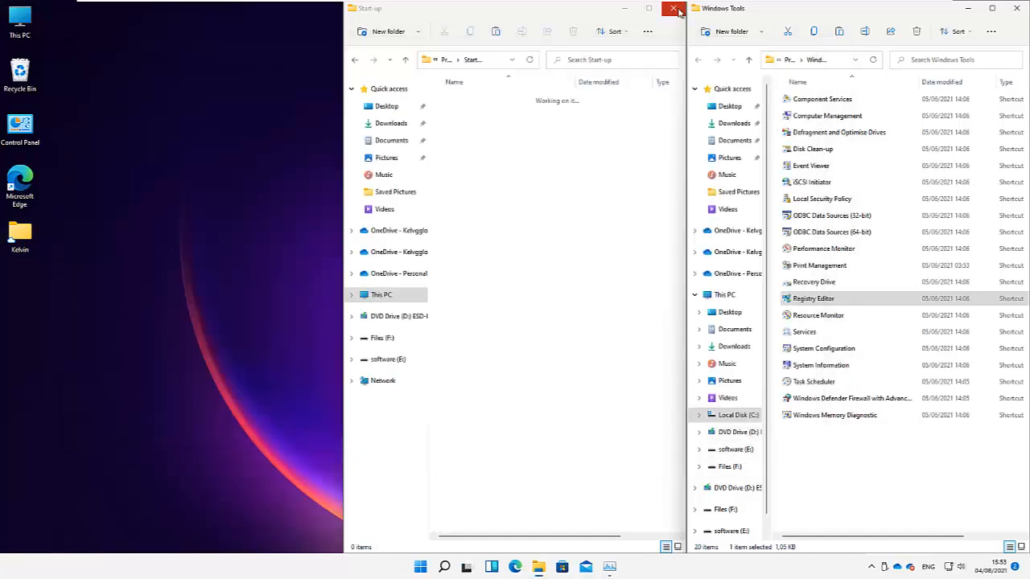
{"action": "left_click", "coordinate": [674, 8]}
{"action": "left_click", "coordinate": [1017, 8]}
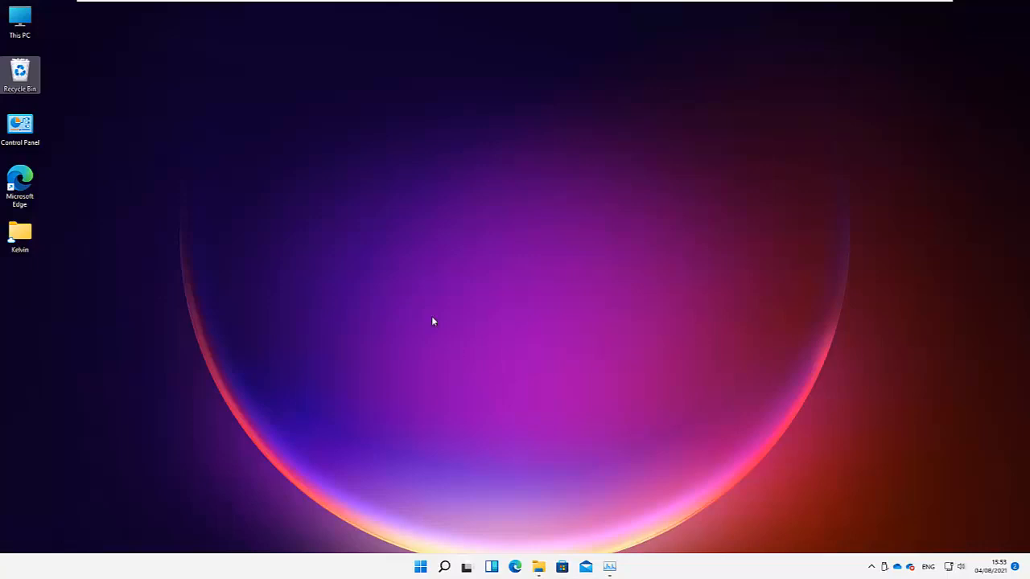
- Open the Default apps page in the Apps section of Windows Settings
{"action": "left_click", "coordinate": [421, 567]}
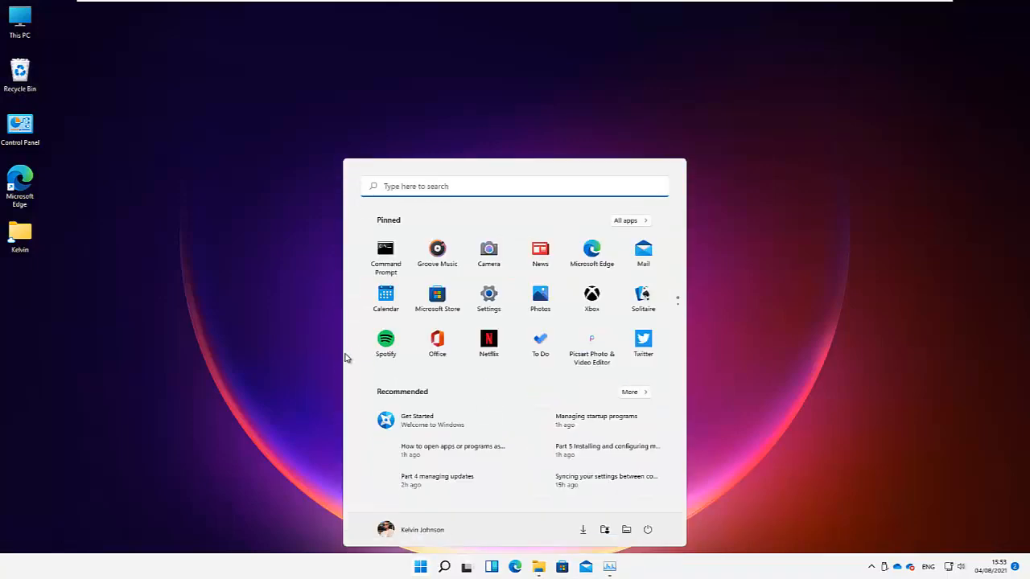
{"action": "left_click", "coordinate": [487, 304]}
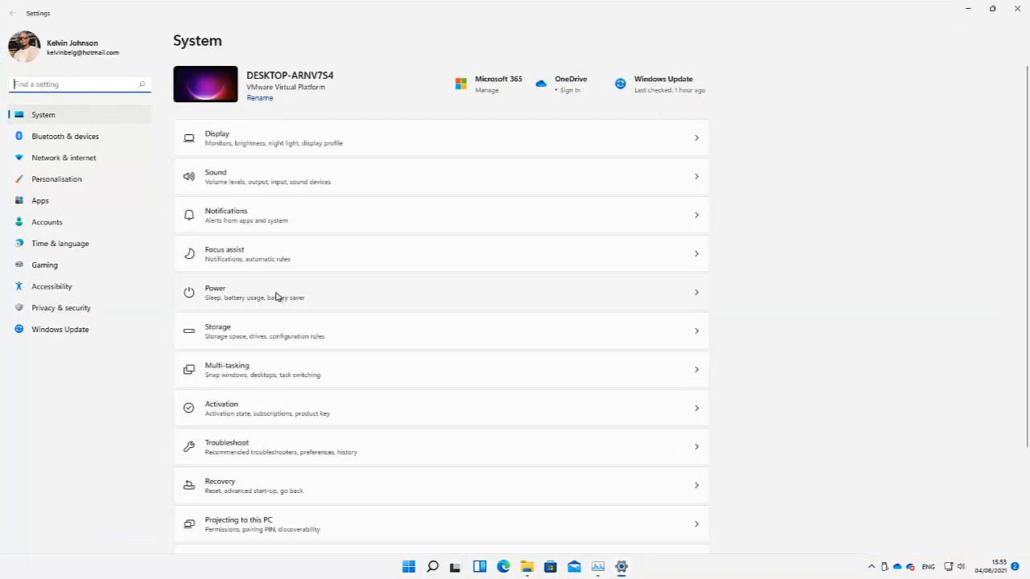
{"action": "left_click", "coordinate": [41, 200]}
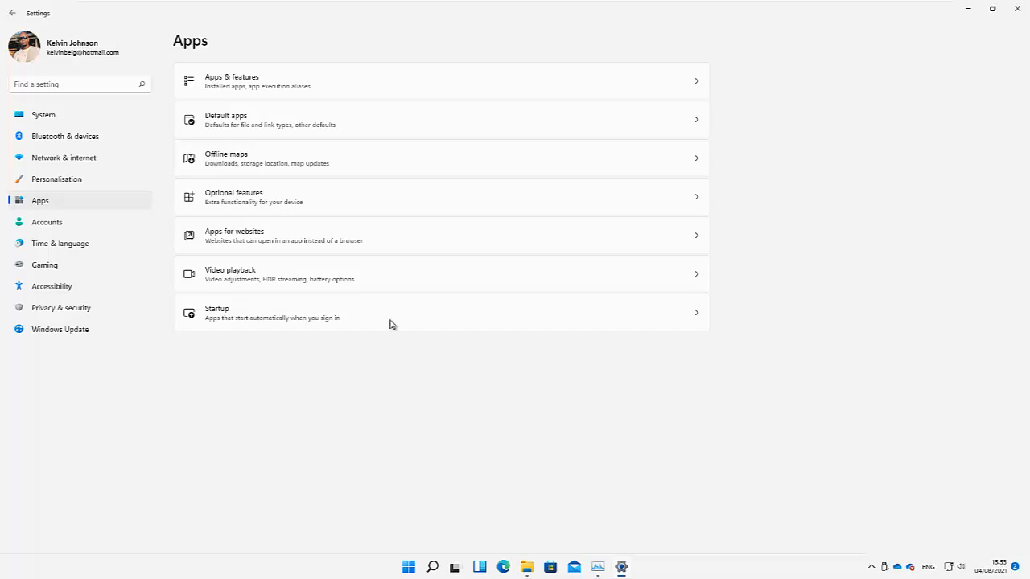
{"action": "left_click", "coordinate": [268, 126]}
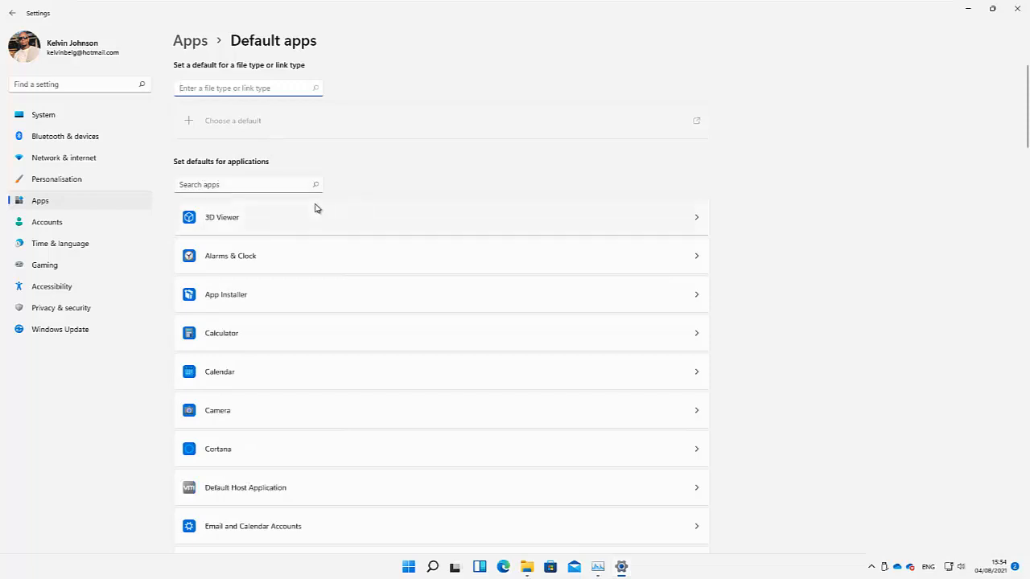
- Look at the app choices for Calculator's URL:calculator link type, dismiss them unchanged and return to Default apps
{"action": "scroll", "coordinate": [310, 207], "scroll_direction": "down", "scroll_amount": 3}
{"action": "left_click", "coordinate": [292, 118]}
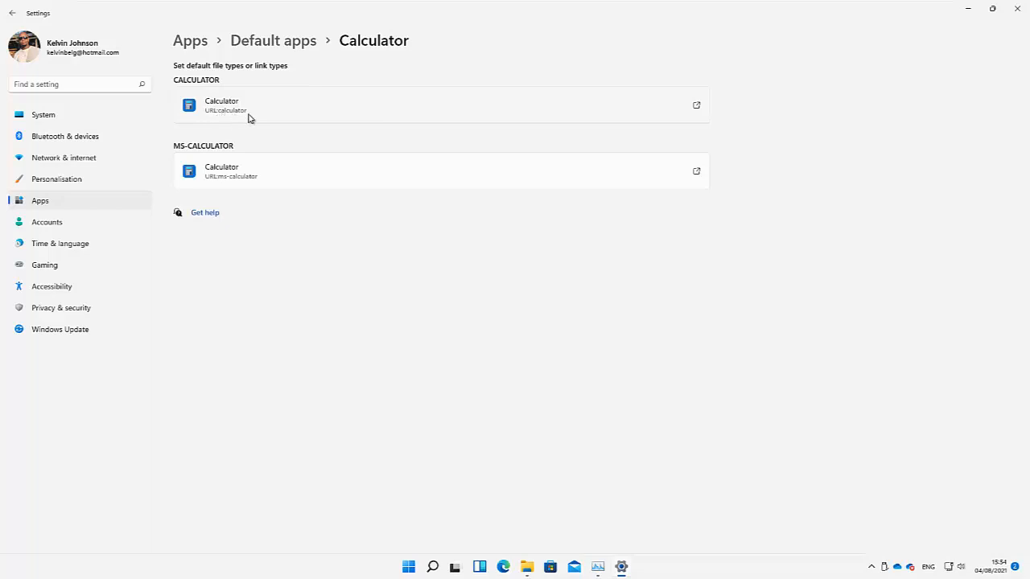
{"action": "left_click", "coordinate": [697, 107]}
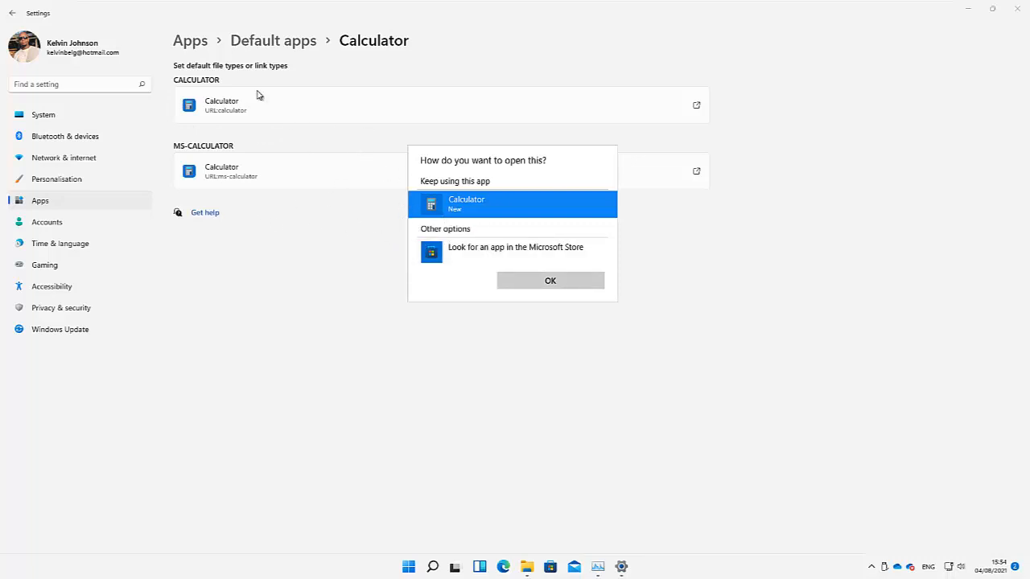
{"action": "left_click", "coordinate": [272, 54]}
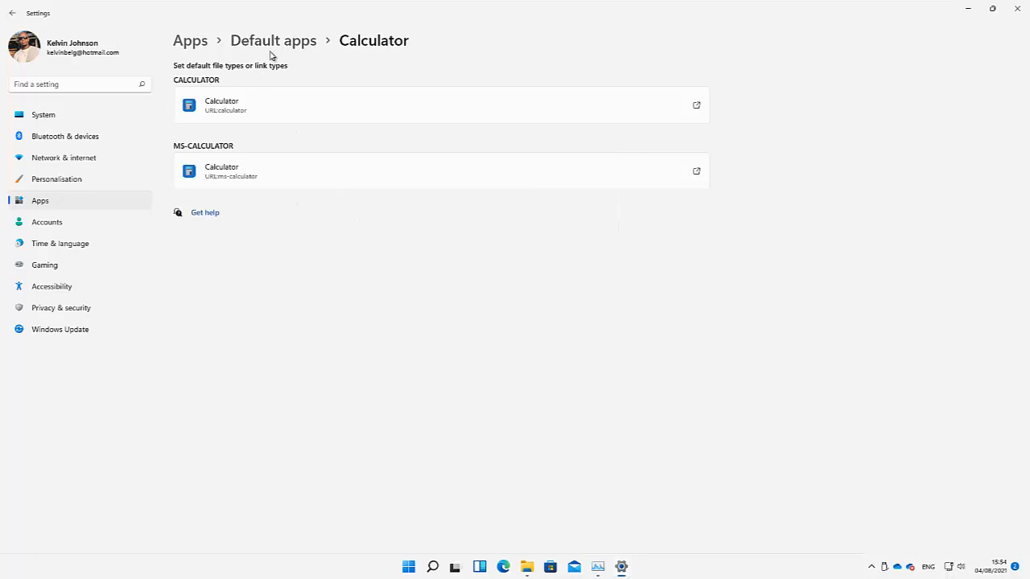
{"action": "left_click", "coordinate": [273, 45]}
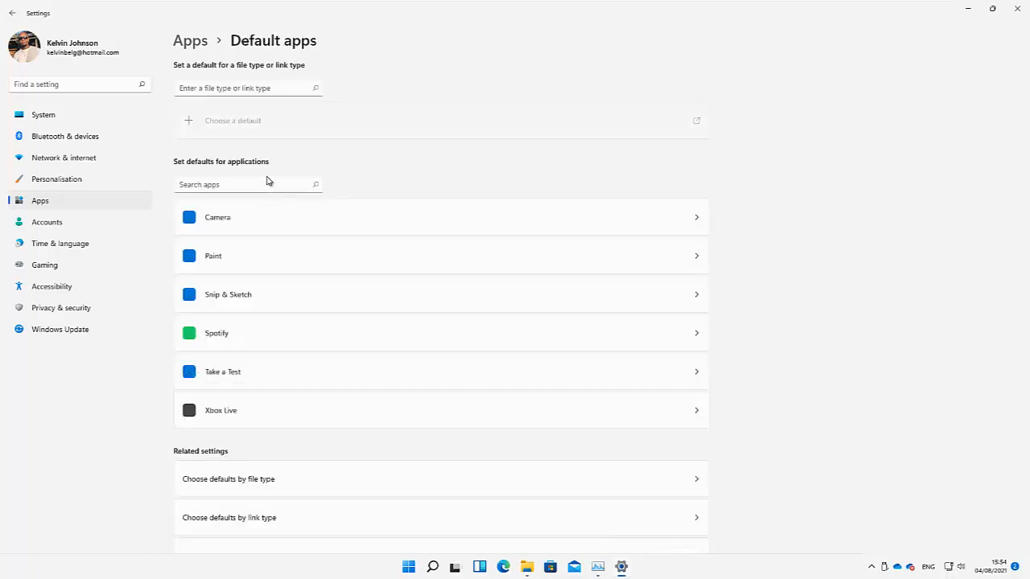
- Reset all default apps from the related settings at the end of the Default apps page
{"action": "scroll", "coordinate": [358, 290], "scroll_direction": "down", "scroll_amount": 5}
{"action": "scroll", "coordinate": [362, 264], "scroll_direction": "down", "scroll_amount": 15}
{"action": "scroll", "coordinate": [354, 251], "scroll_direction": "down", "scroll_amount": 6}
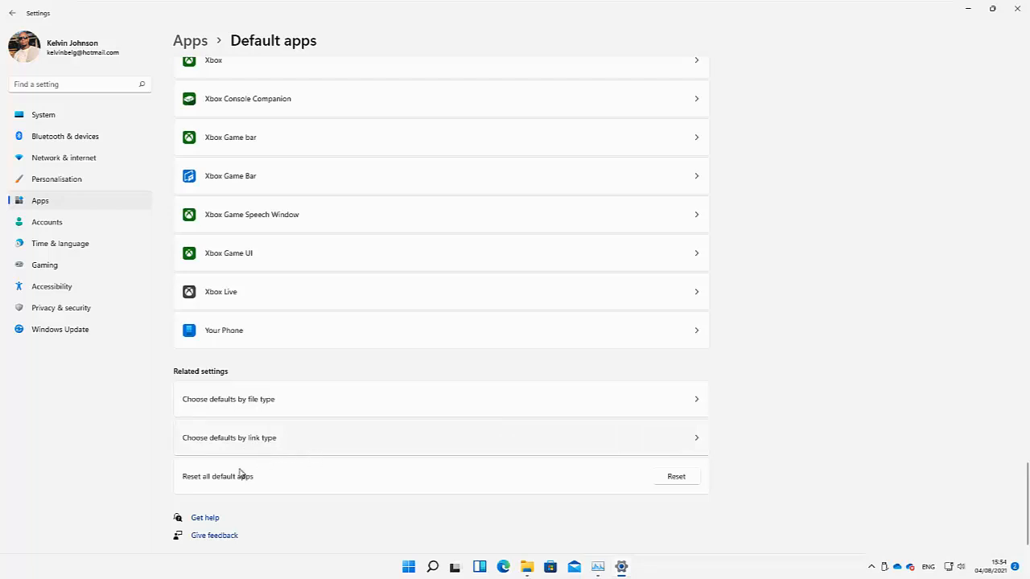
{"action": "left_click", "coordinate": [676, 477]}
{"action": "left_click", "coordinate": [725, 450]}
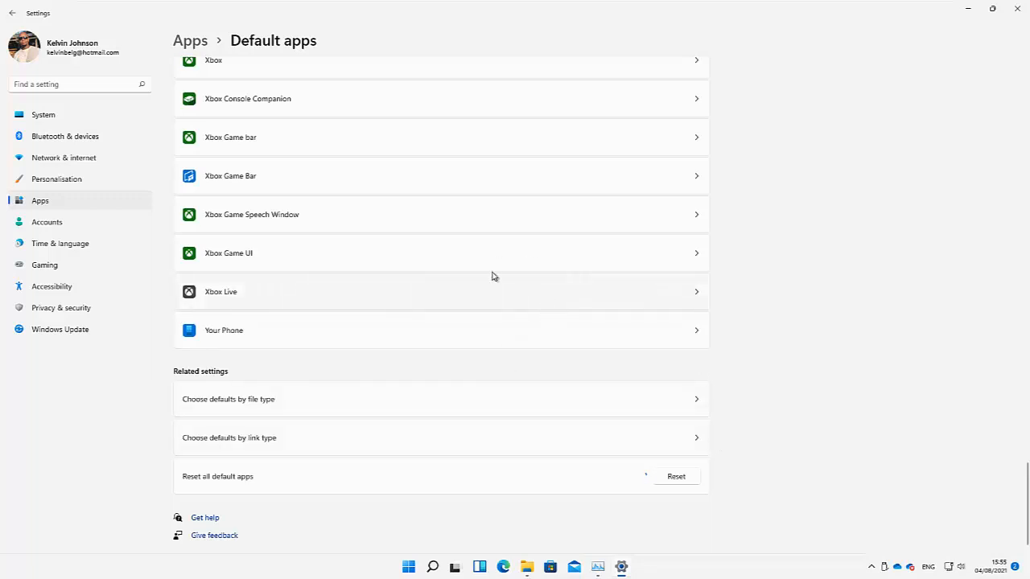
{"action": "scroll", "coordinate": [494, 252], "scroll_direction": "up", "scroll_amount": 1}
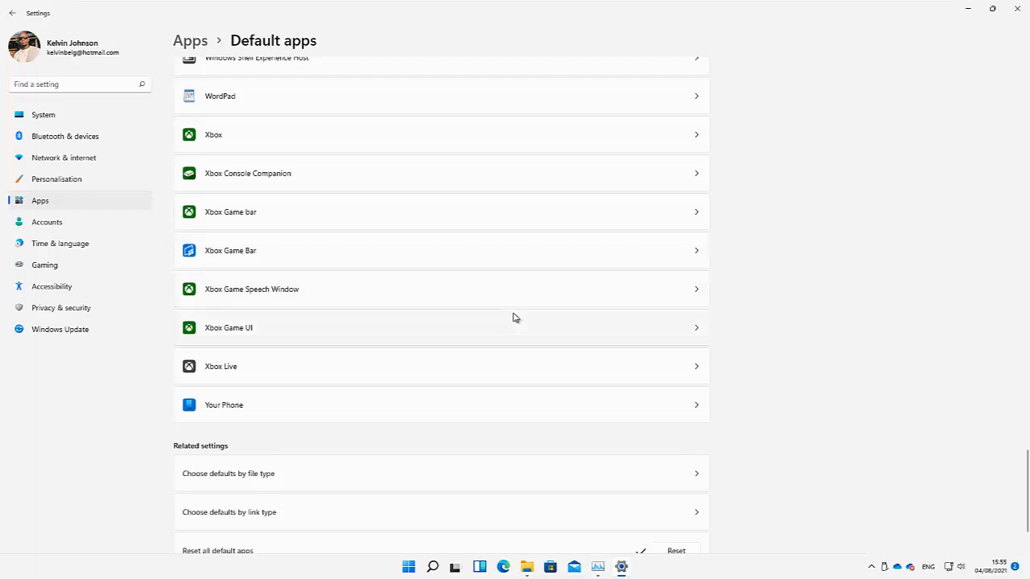
- Open the defaults by file type from the related settings of Default apps and browse to the .avci file type
{"action": "scroll", "coordinate": [509, 319], "scroll_direction": "down", "scroll_amount": 2}
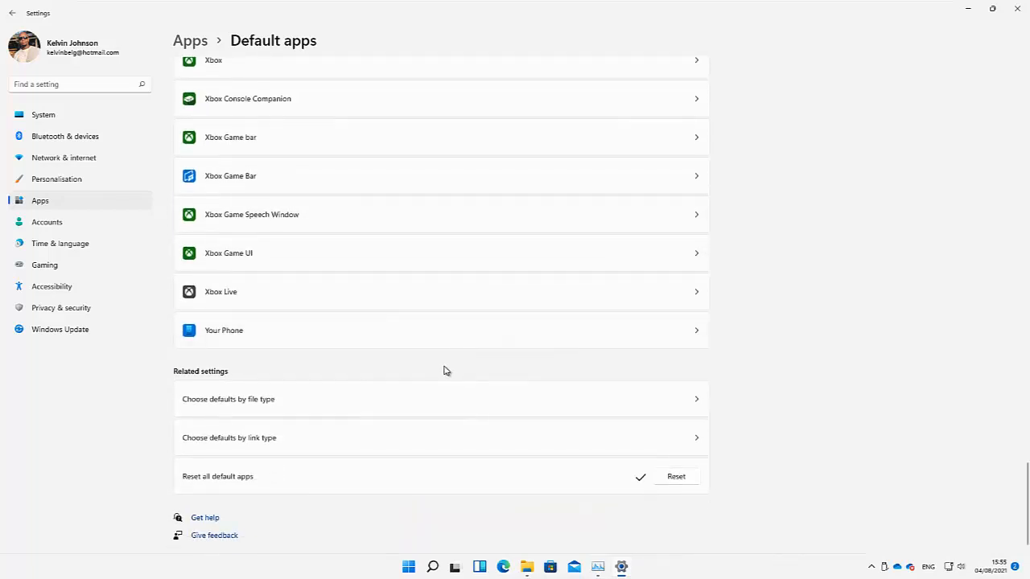
{"action": "left_click", "coordinate": [232, 403]}
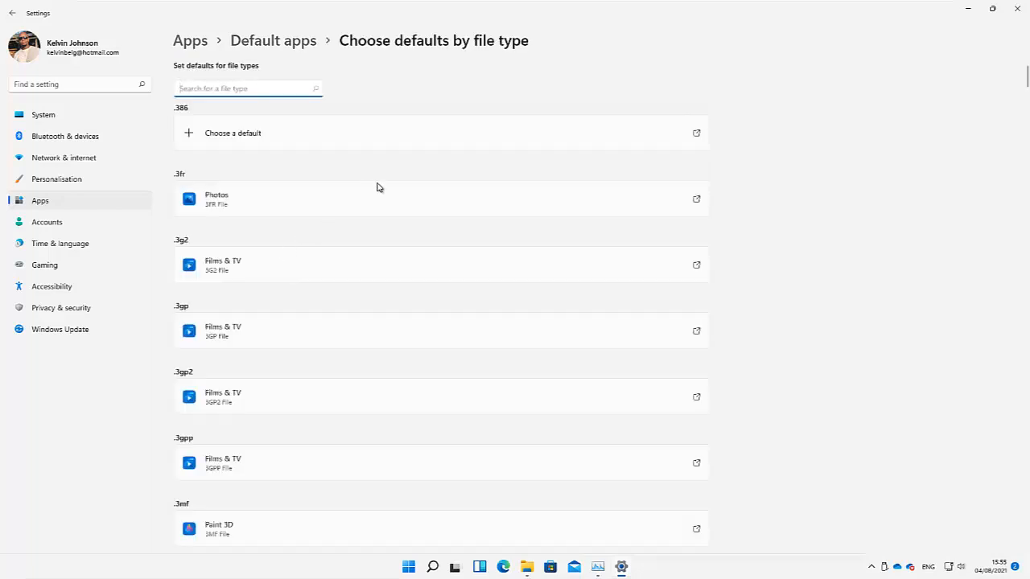
{"action": "scroll", "coordinate": [368, 235], "scroll_direction": "down", "scroll_amount": 5}
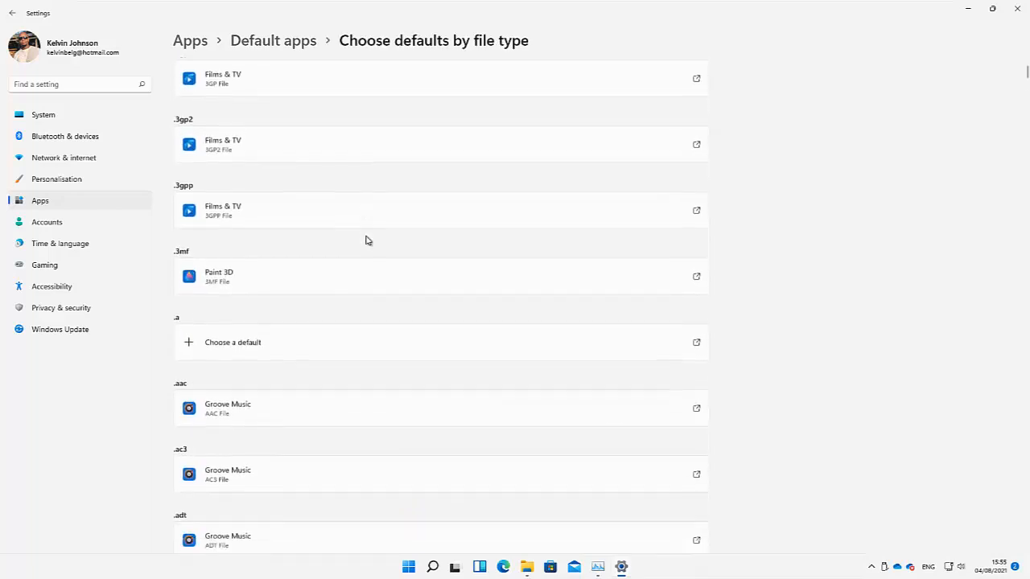
{"action": "scroll", "coordinate": [364, 239], "scroll_direction": "down", "scroll_amount": 15}
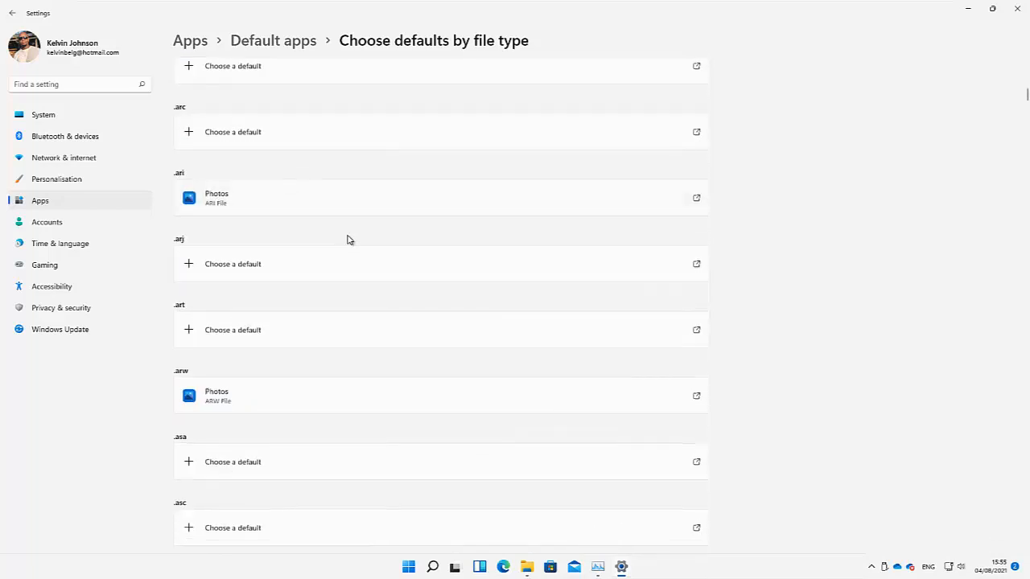
{"action": "scroll", "coordinate": [341, 242], "scroll_direction": "down", "scroll_amount": 10}
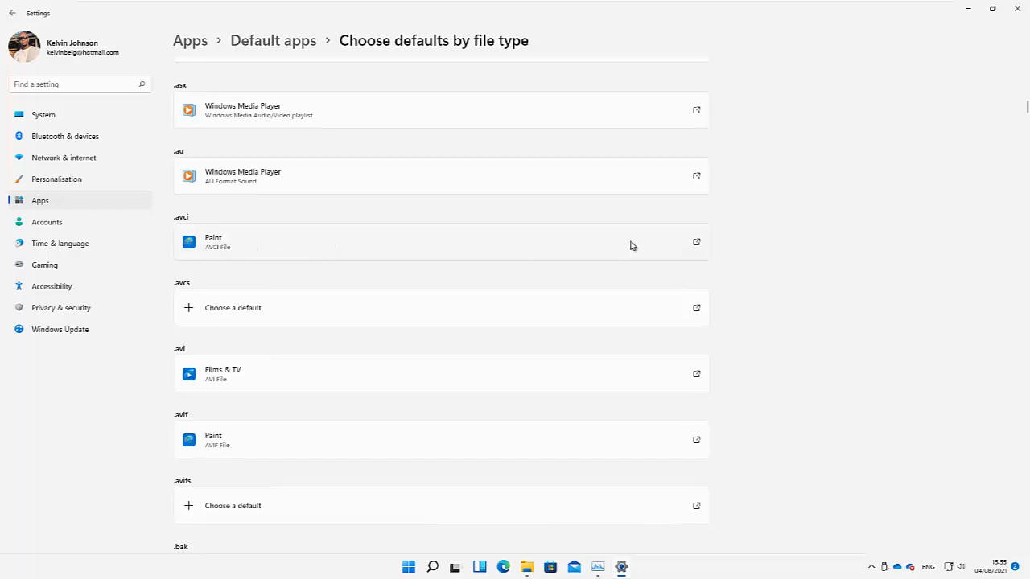
- Look through the app choices for .avci files, including browsing for another app on this PC, and cancel without choosing one
{"action": "left_click", "coordinate": [676, 235]}
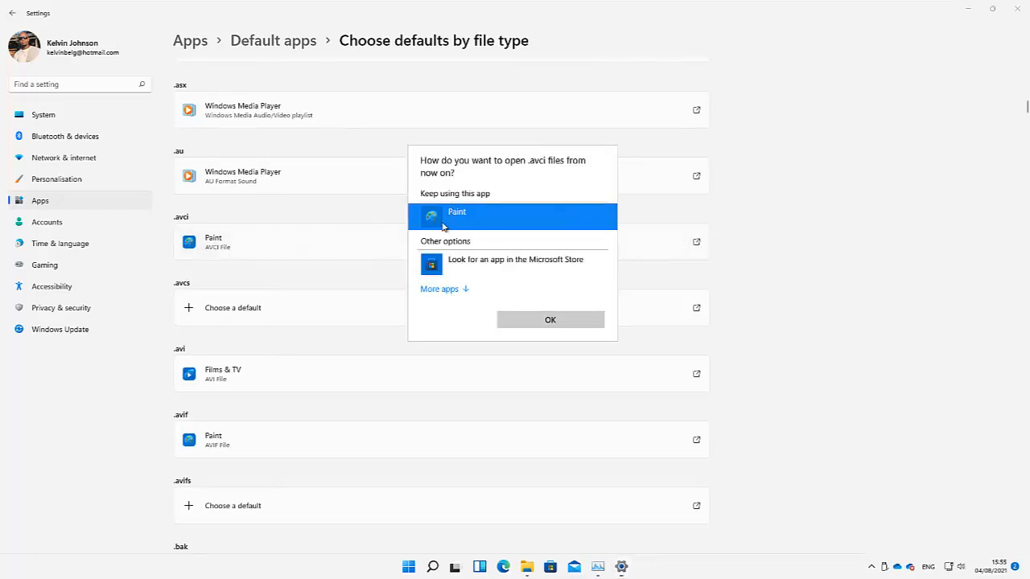
{"action": "left_click", "coordinate": [448, 290]}
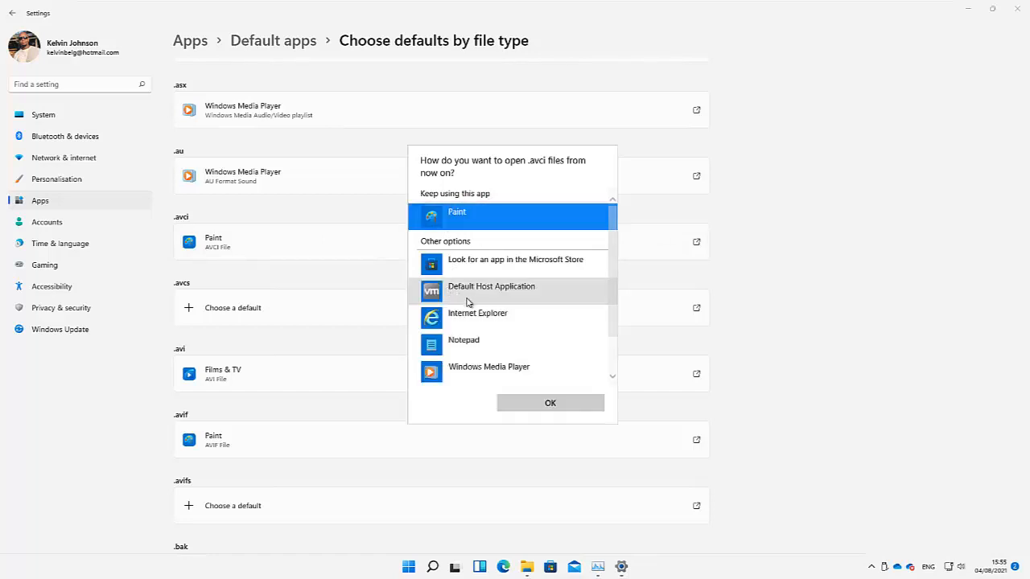
{"action": "scroll", "coordinate": [498, 267], "scroll_direction": "down", "scroll_amount": 1}
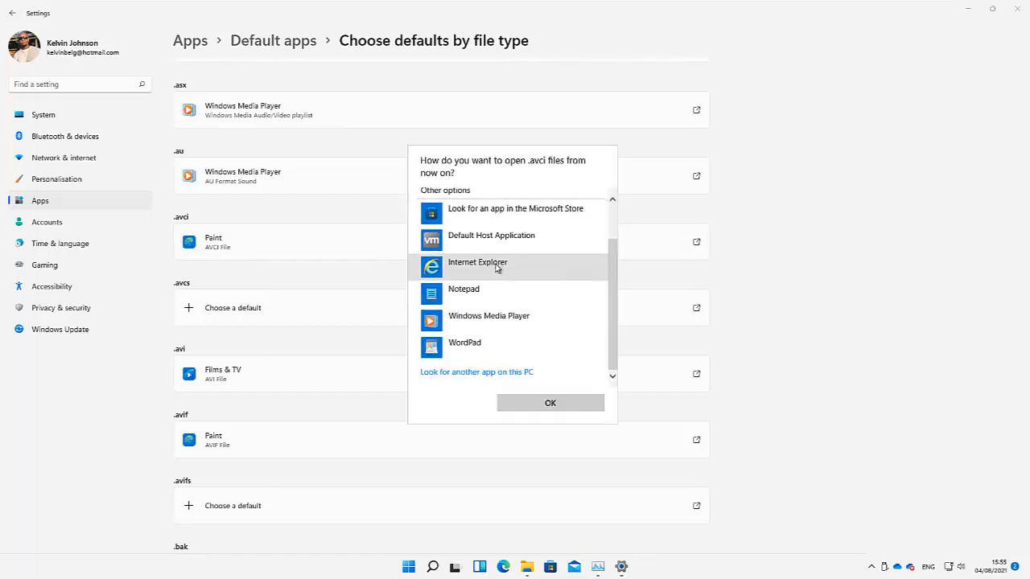
{"action": "scroll", "coordinate": [494, 273], "scroll_direction": "up", "scroll_amount": 1}
{"action": "scroll", "coordinate": [489, 264], "scroll_direction": "down", "scroll_amount": 1}
{"action": "scroll", "coordinate": [489, 265], "scroll_direction": "up", "scroll_amount": 1}
{"action": "scroll", "coordinate": [490, 261], "scroll_direction": "down", "scroll_amount": 1}
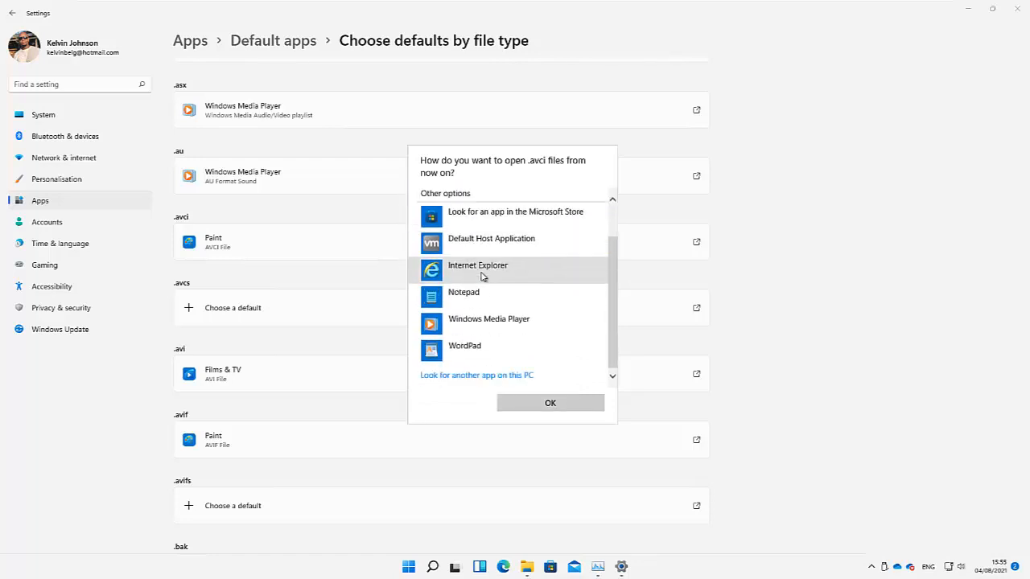
{"action": "left_click", "coordinate": [471, 372]}
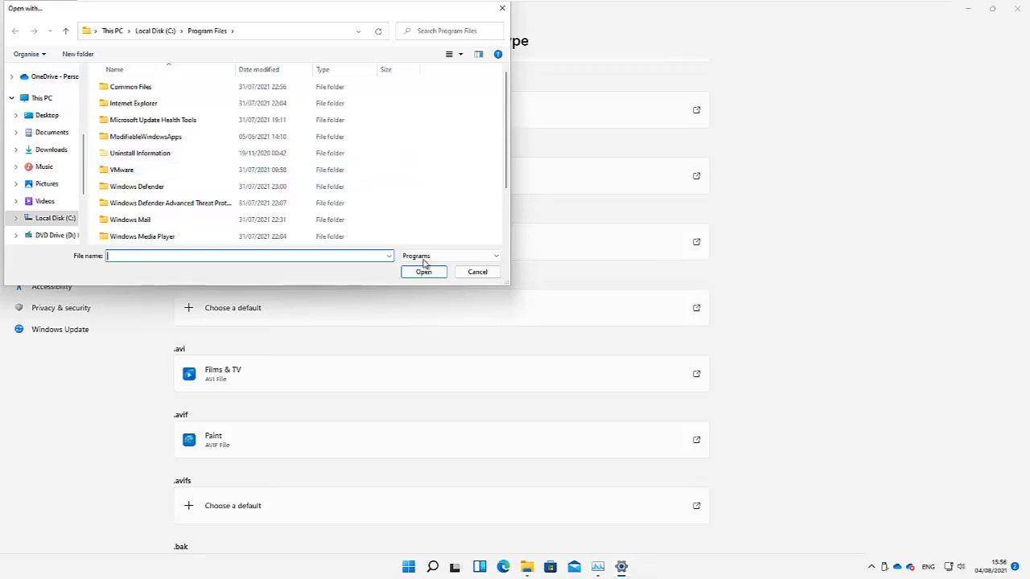
{"action": "left_click", "coordinate": [467, 273]}
- Review all app choices for the .cda file type and keep Windows Media Player as its default
{"action": "scroll", "coordinate": [343, 338], "scroll_direction": "down", "scroll_amount": 6}
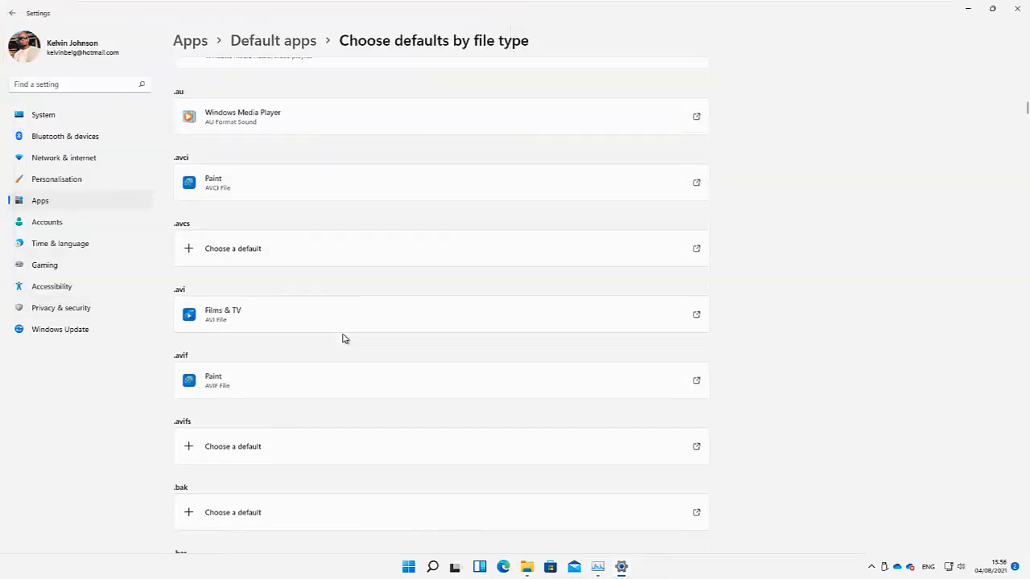
{"action": "scroll", "coordinate": [274, 363], "scroll_direction": "down", "scroll_amount": 3}
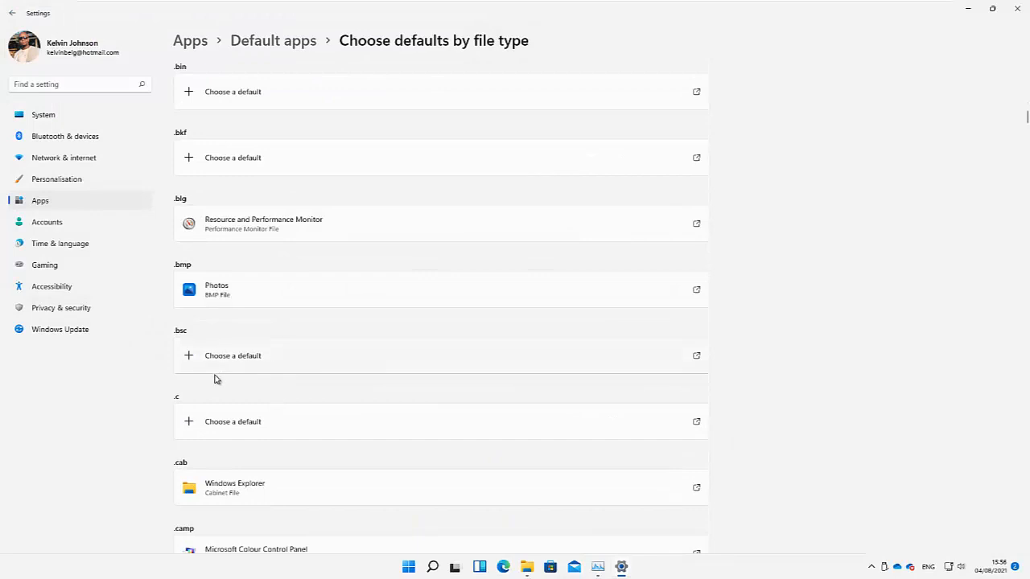
{"action": "scroll", "coordinate": [218, 370], "scroll_direction": "down", "scroll_amount": 4}
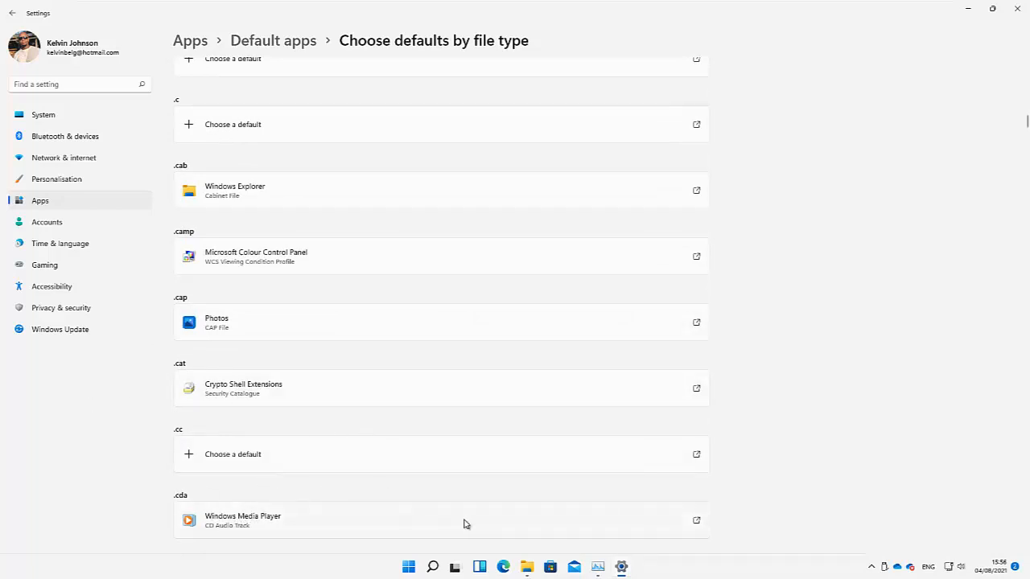
{"action": "left_click", "coordinate": [697, 520]}
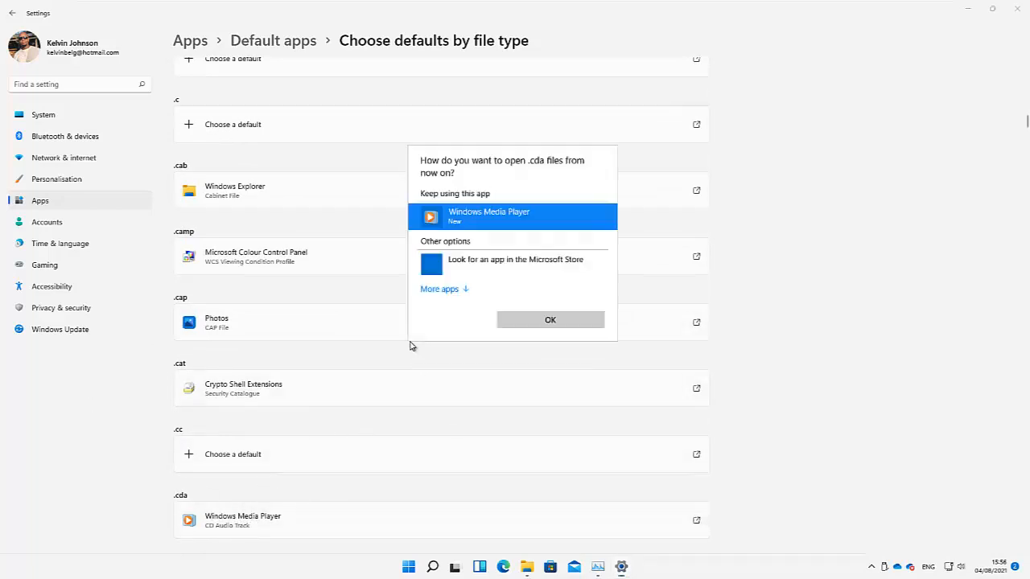
{"action": "left_click", "coordinate": [449, 292]}
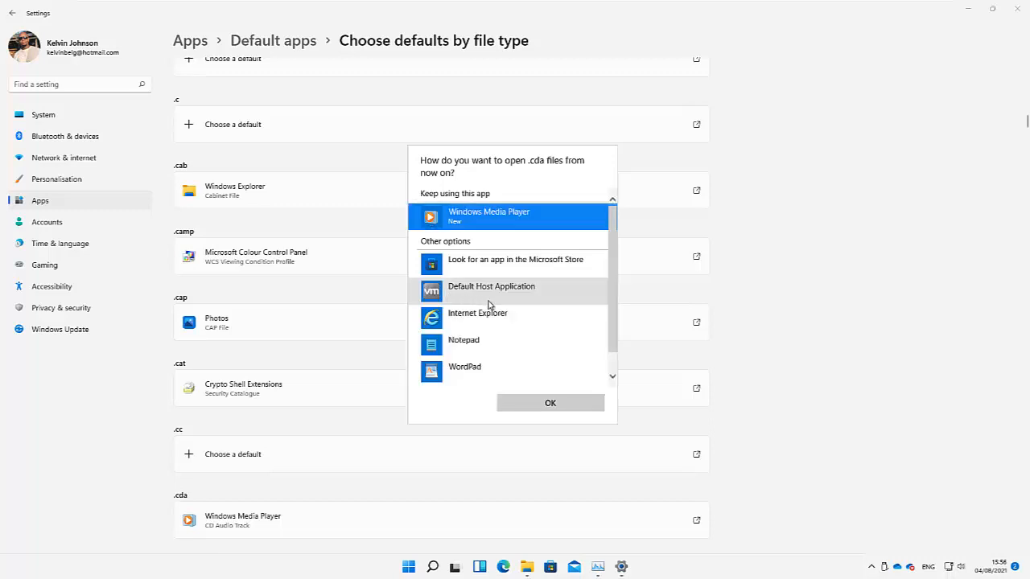
{"action": "scroll", "coordinate": [493, 314], "scroll_direction": "down", "scroll_amount": 1}
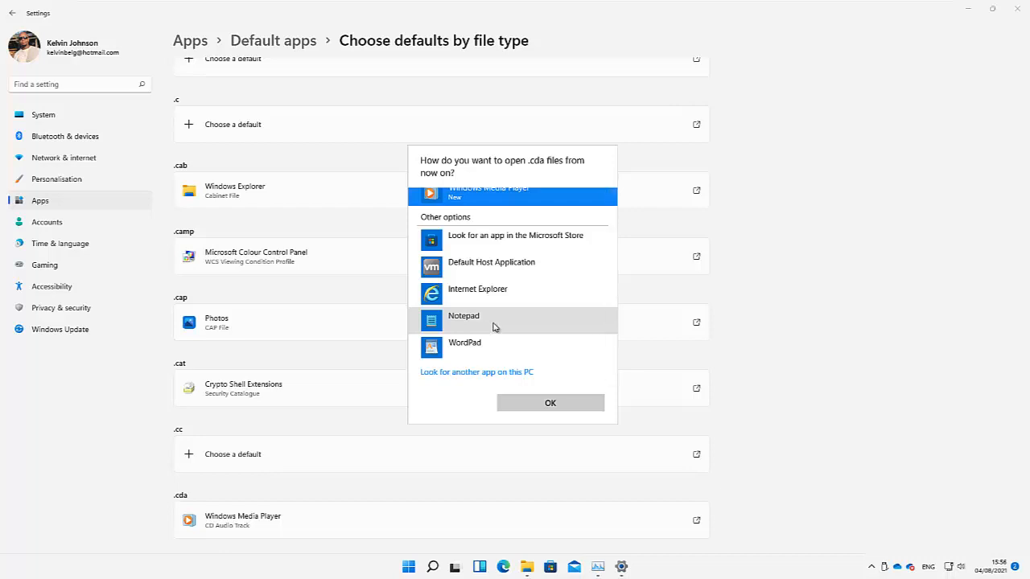
{"action": "left_click", "coordinate": [549, 403]}
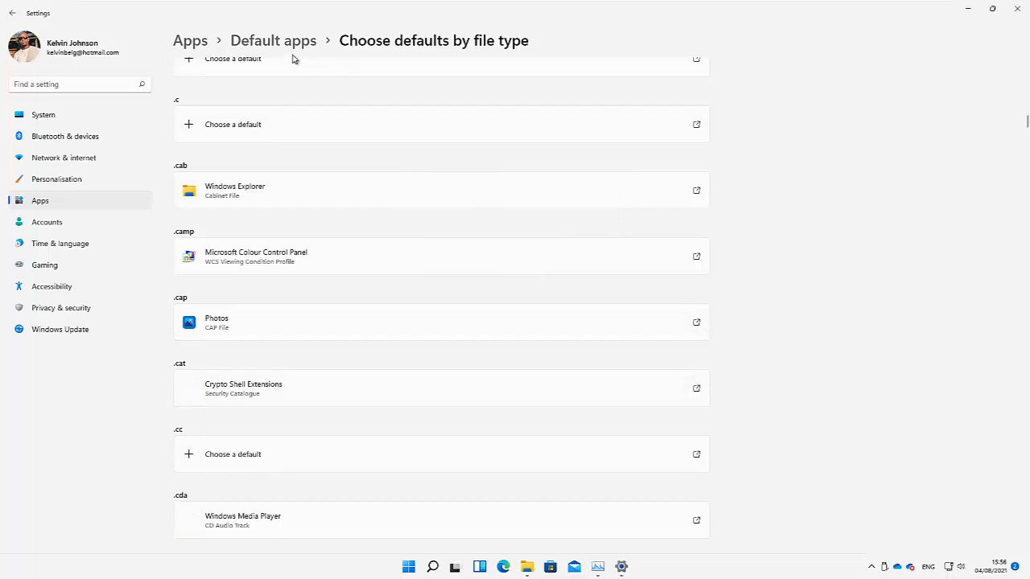
- Return to Default apps and open the defaults by link type from the related settings
{"action": "key", "text": "alt+Left"}
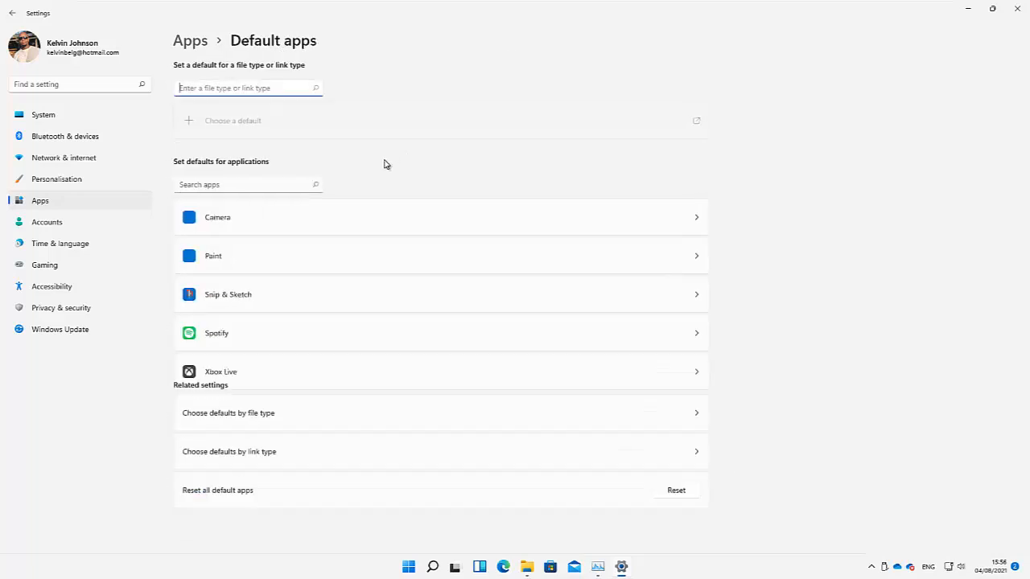
{"action": "scroll", "coordinate": [873, 354], "scroll_direction": "down", "scroll_amount": 3}
{"action": "scroll", "coordinate": [880, 337], "scroll_direction": "down", "scroll_amount": 5}
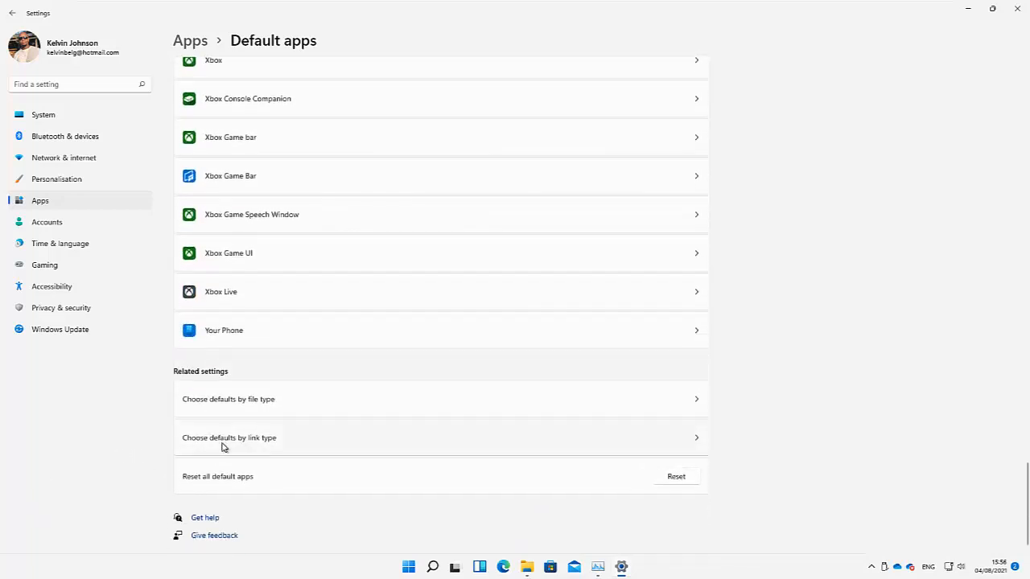
{"action": "left_click", "coordinate": [259, 443]}
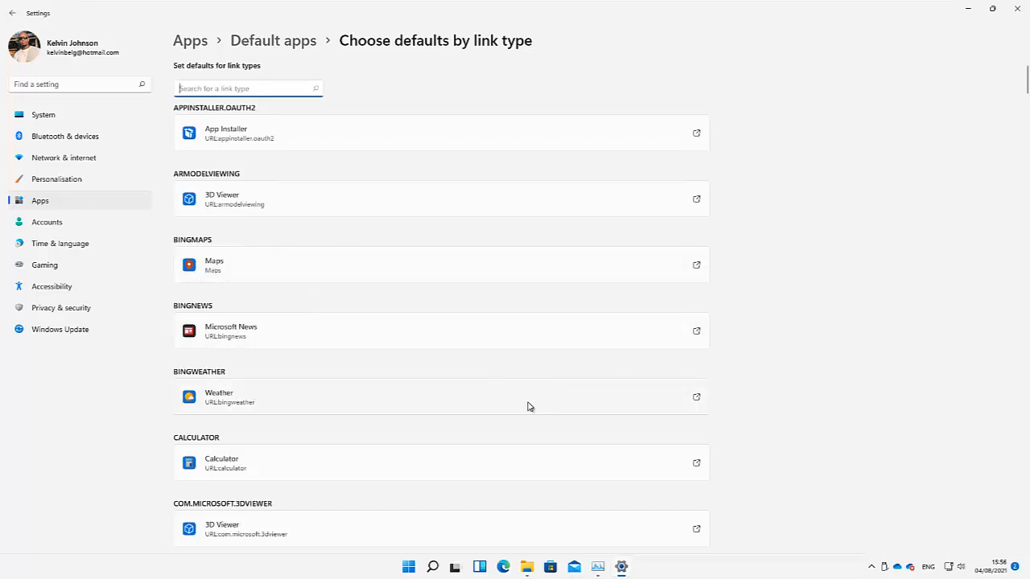
- Look at the app choices for the EXPLORER.BURNSELECTION link type, dismiss them and close Settings
{"action": "scroll", "coordinate": [532, 402], "scroll_direction": "down", "scroll_amount": 5}
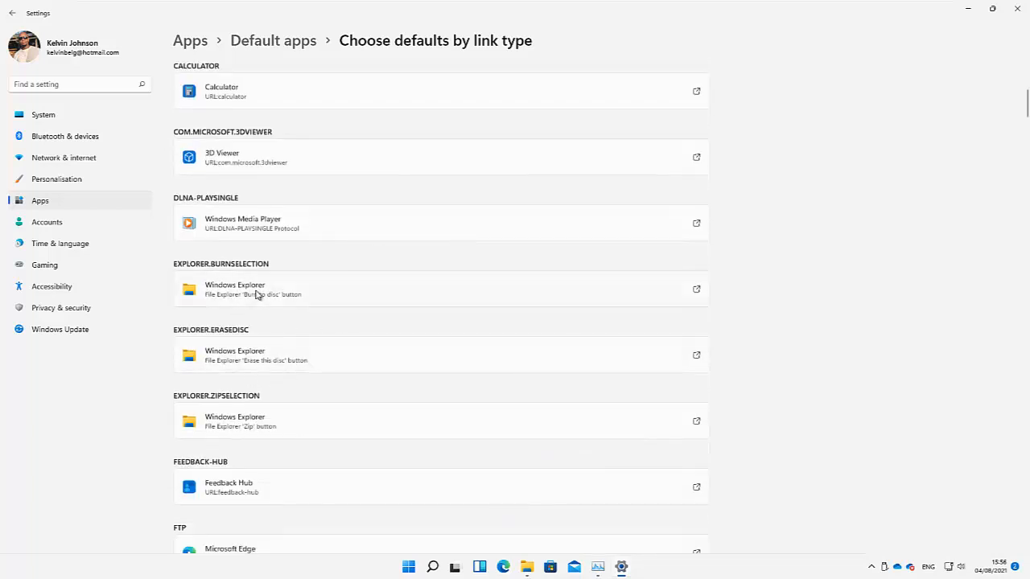
{"action": "left_click", "coordinate": [697, 295]}
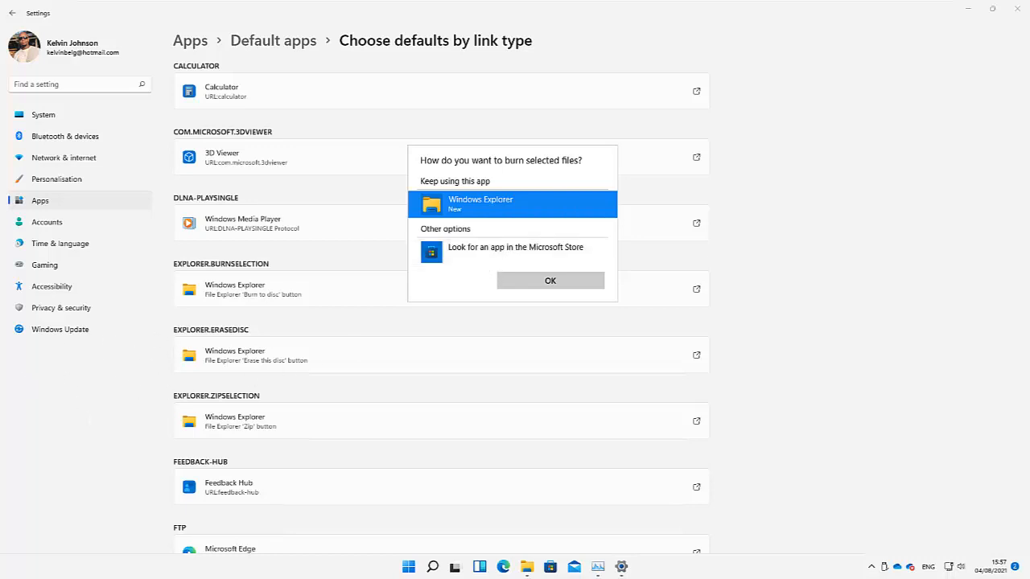
{"action": "left_click", "coordinate": [870, 122]}
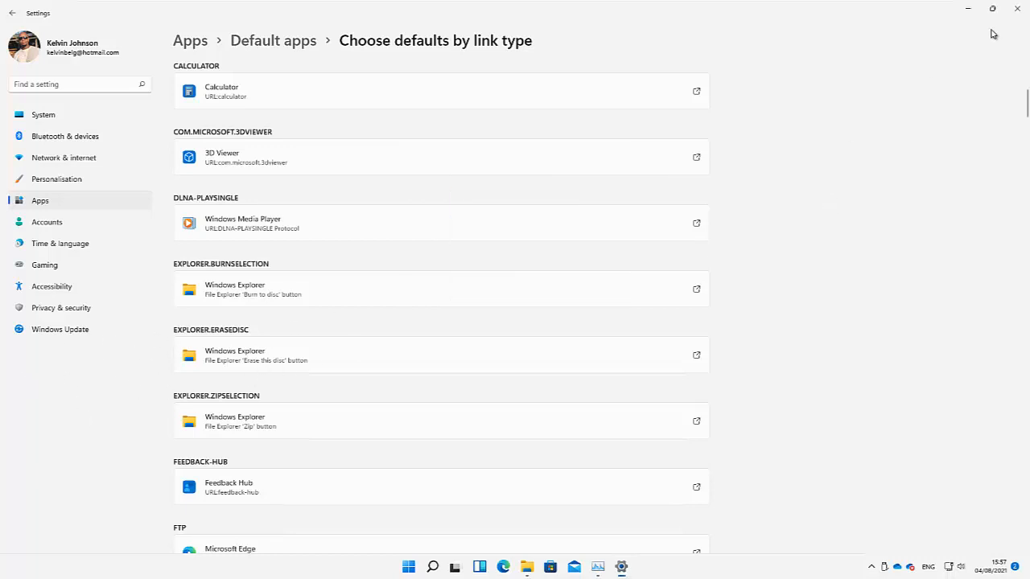
{"action": "left_click", "coordinate": [1017, 10]}
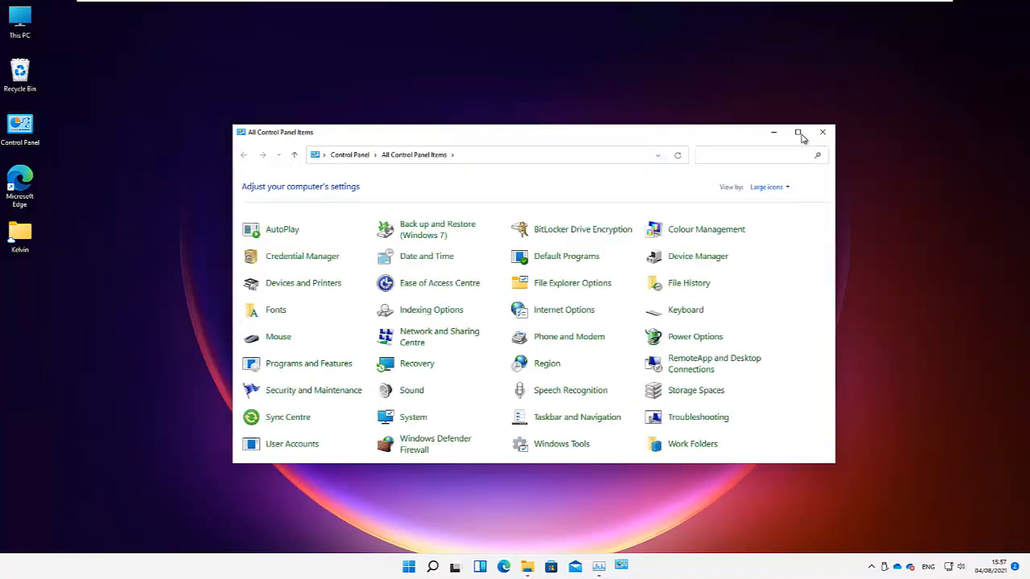
- Maximise the Control Panel window and switch its view to Category
{"action": "left_click", "coordinate": [798, 132]}
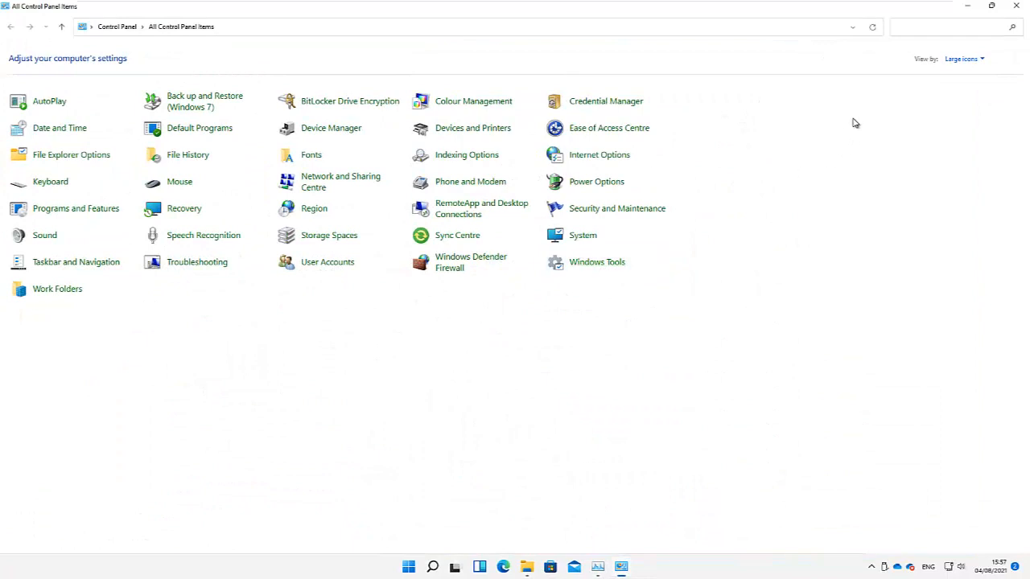
{"action": "left_click", "coordinate": [963, 59]}
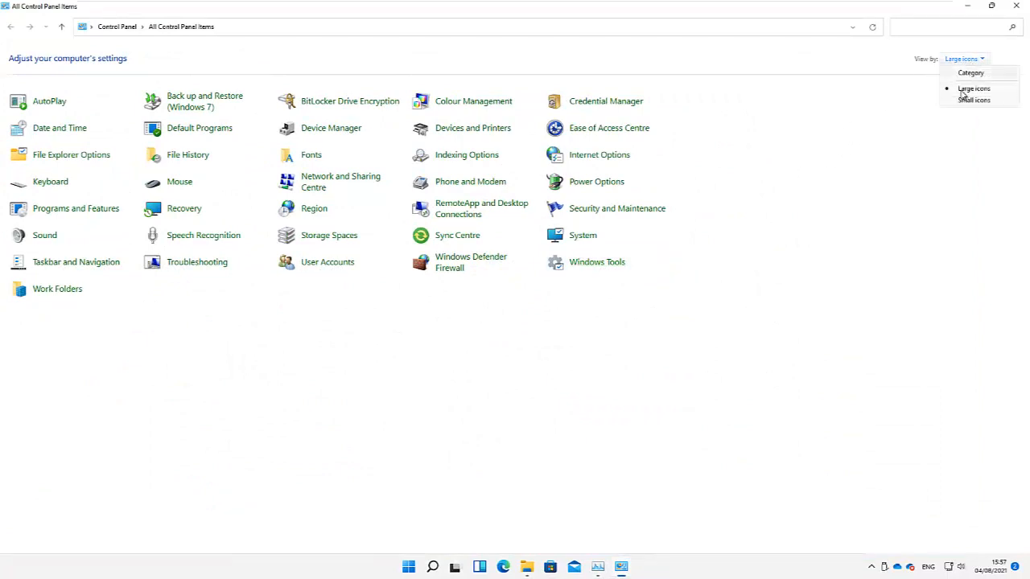
{"action": "left_click", "coordinate": [968, 74]}
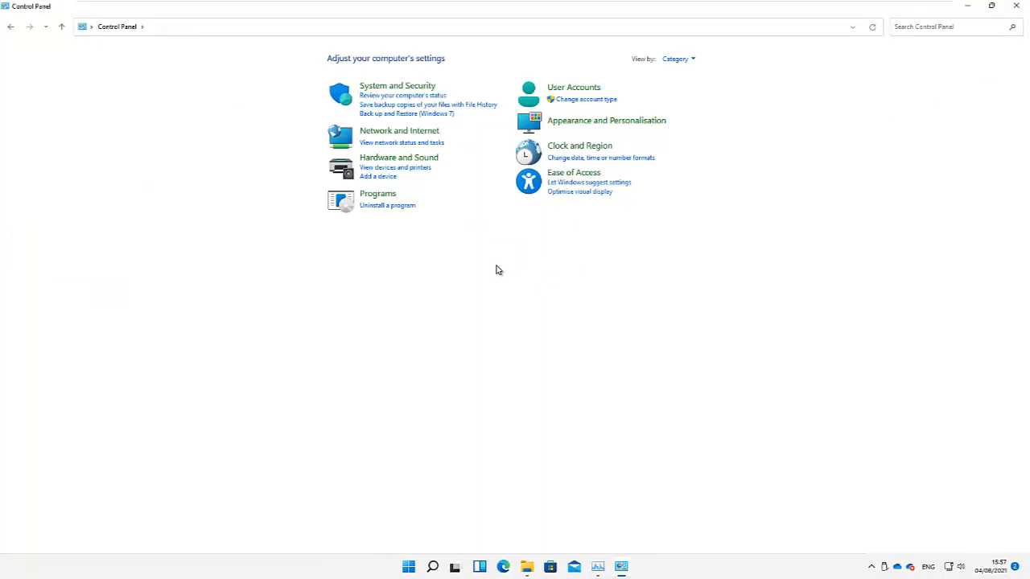
- Look at the installed software in Programs and Features, then return to the Programs category
{"action": "left_click", "coordinate": [375, 200]}
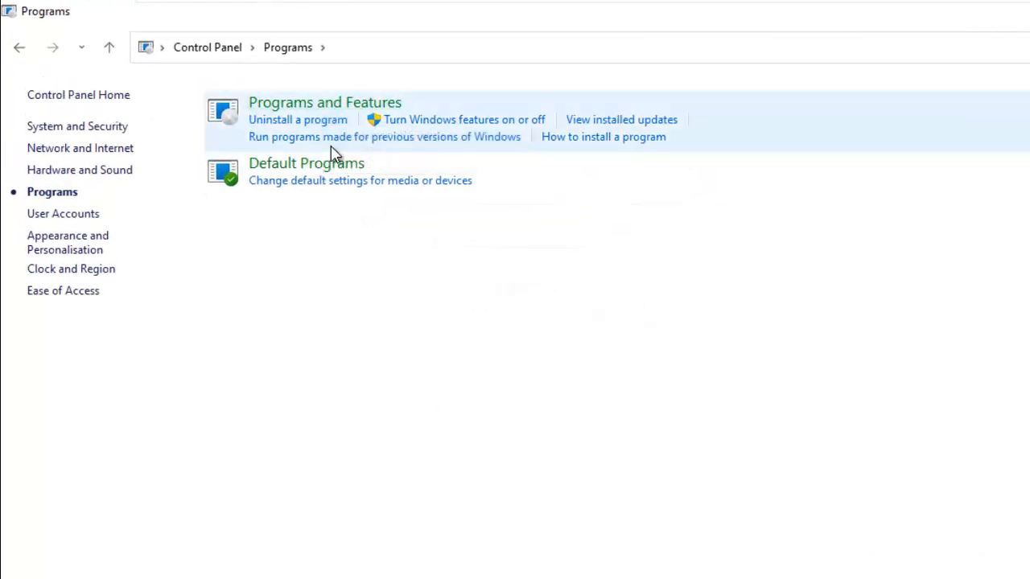
{"action": "left_click", "coordinate": [332, 105]}
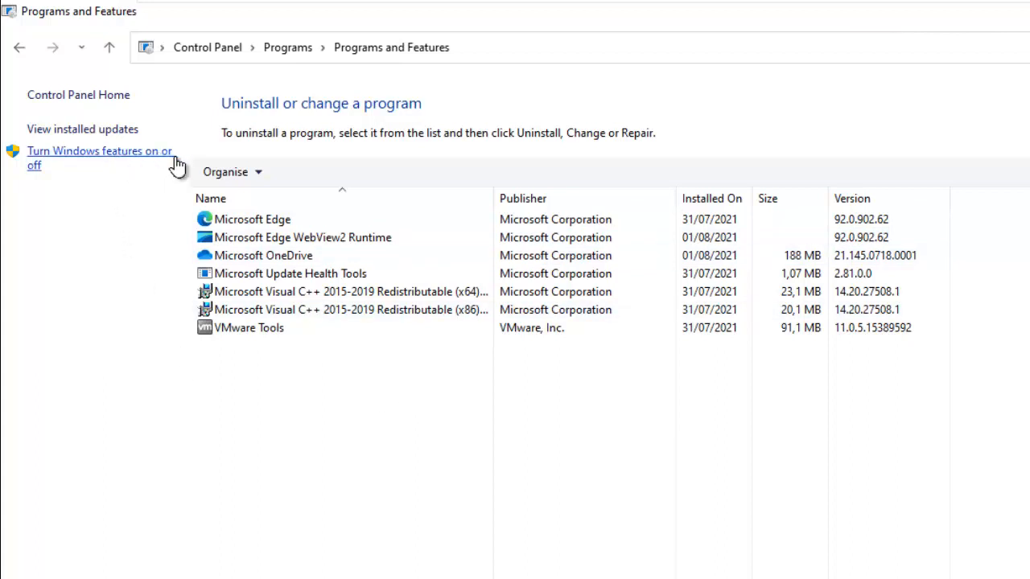
{"action": "left_click", "coordinate": [287, 51]}
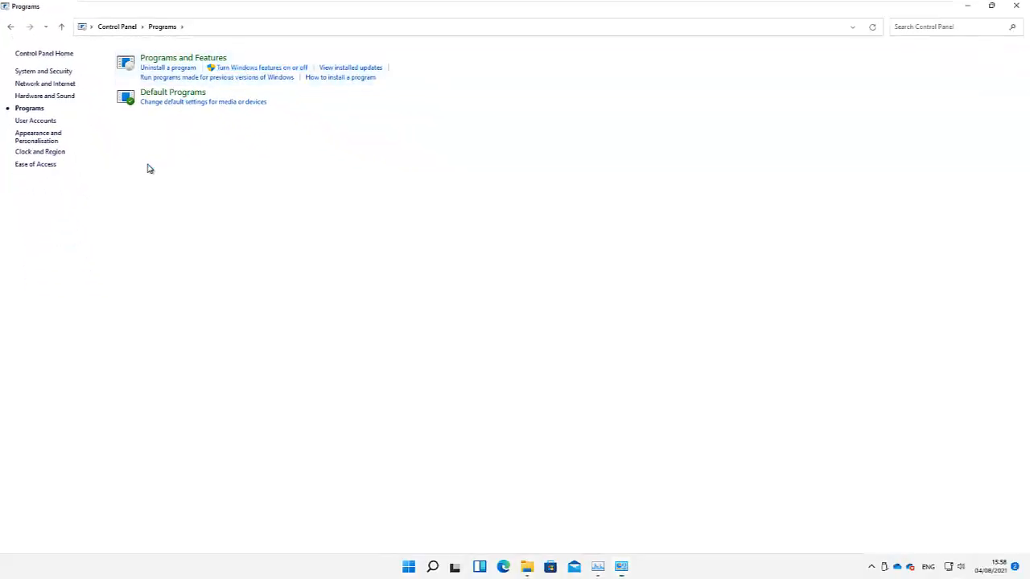
- Open the list for turning Windows features on or off and look through the available features
{"action": "left_click_drag", "start_coordinate": [490, 187], "coordinate": [426, 170]}
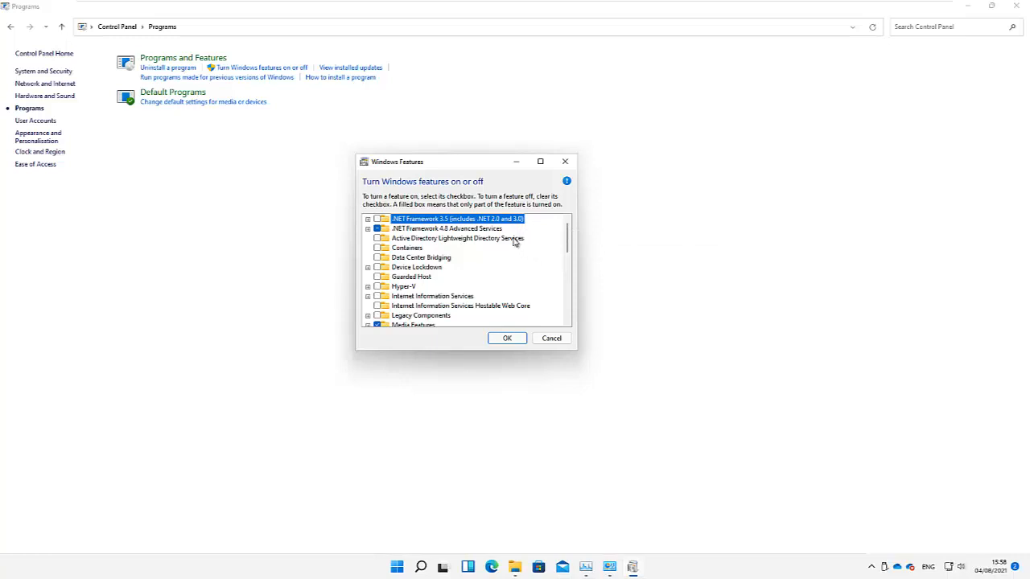
{"action": "scroll", "coordinate": [511, 264], "scroll_direction": "down", "scroll_amount": 1}
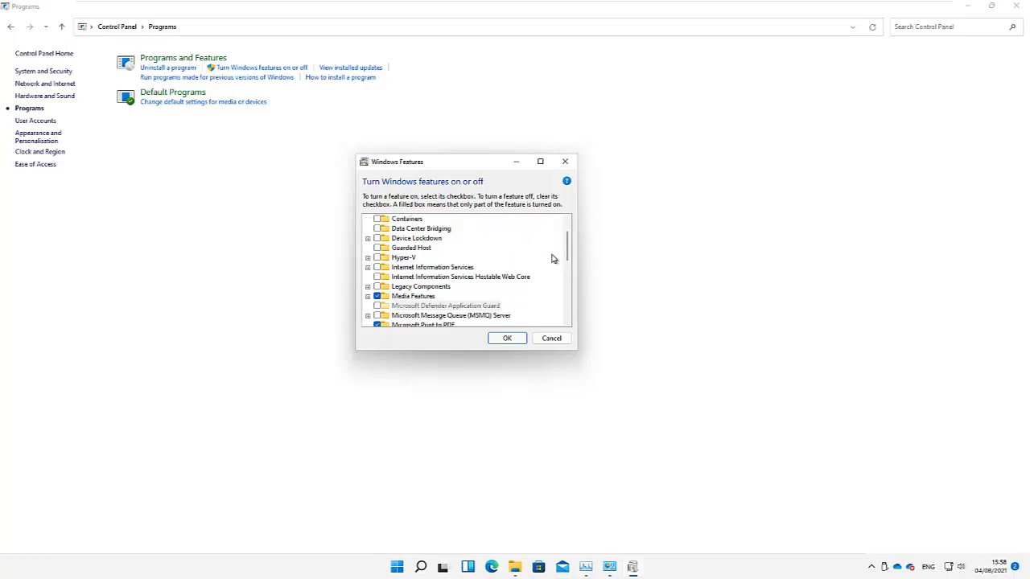
{"action": "left_click_drag", "start_coordinate": [567, 243], "coordinate": [566, 268]}
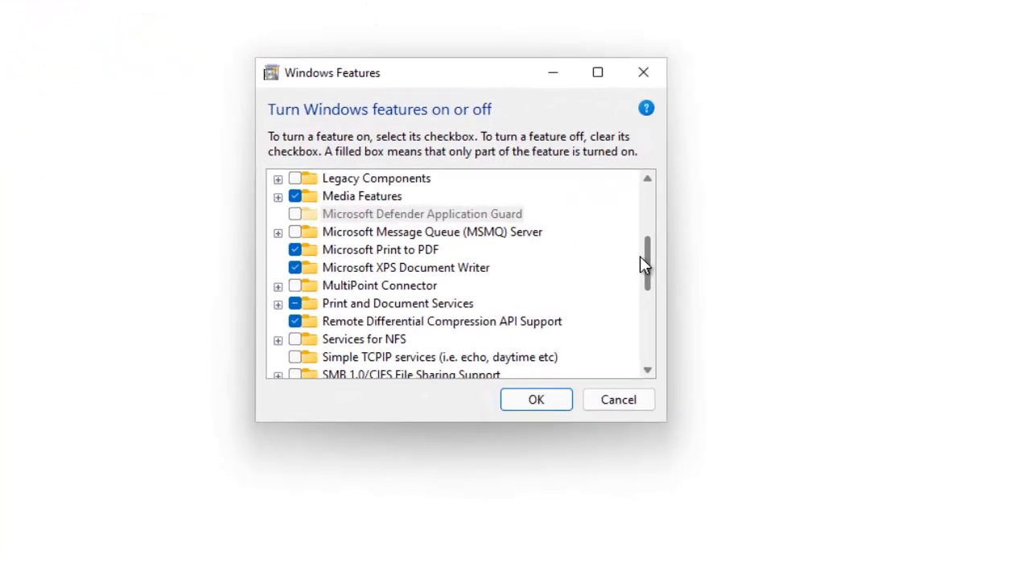
- Try to turn off Windows Media Player under Media Features, then decline the confirmation
{"action": "left_click", "coordinate": [277, 197]}
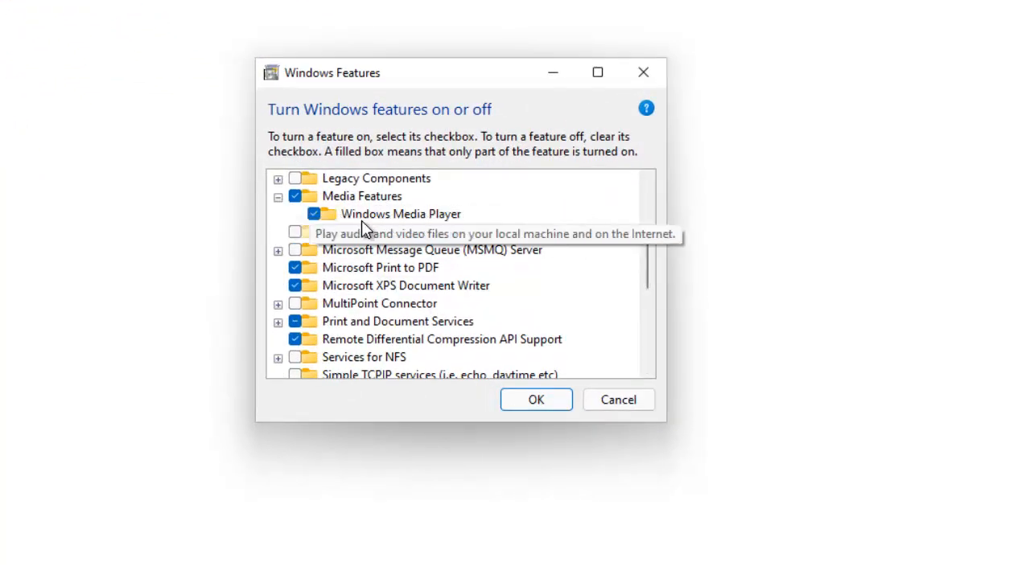
{"action": "left_click", "coordinate": [313, 214]}
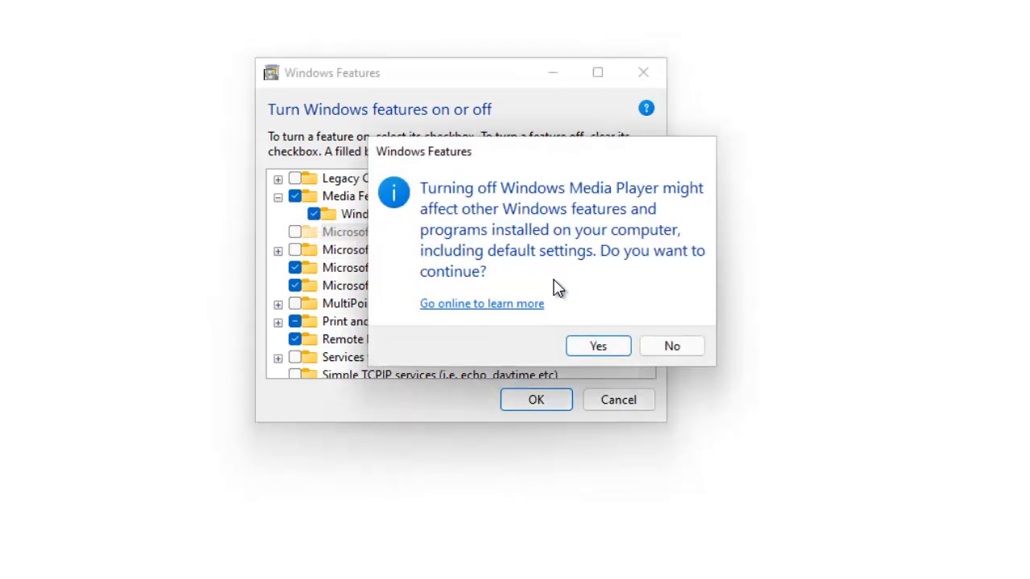
{"action": "left_click", "coordinate": [669, 346]}
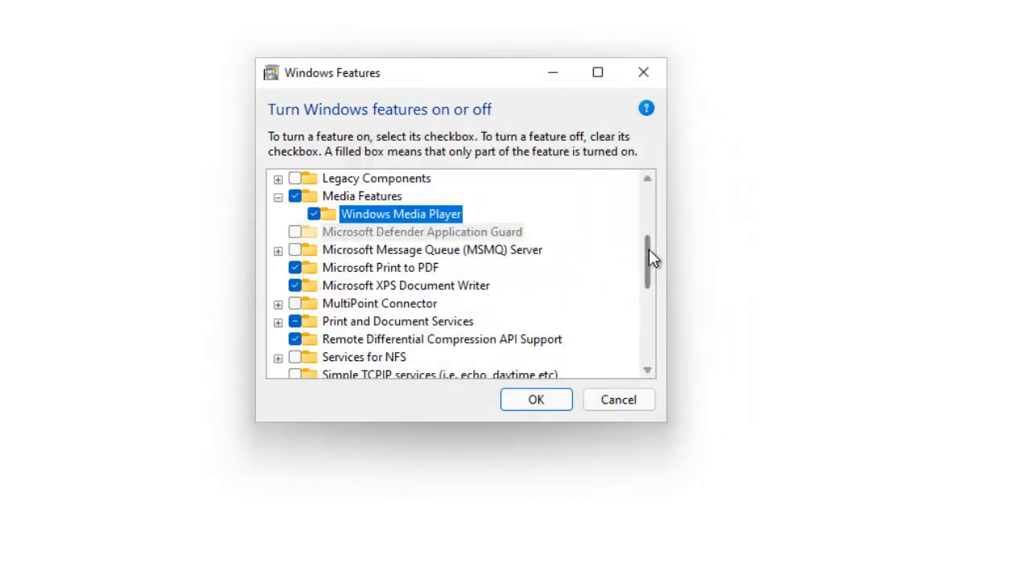
- Turn on Internet Information Services including its FTP Server, and expand the FTP Server components
{"action": "mouse_move", "coordinate": [645, 262]}
{"action": "left_mouse_down"}
{"action": "mouse_move", "coordinate": [648, 317]}
{"action": "mouse_move", "coordinate": [636, 332]}
{"action": "mouse_move", "coordinate": [634, 275]}
{"action": "left_mouse_up"}
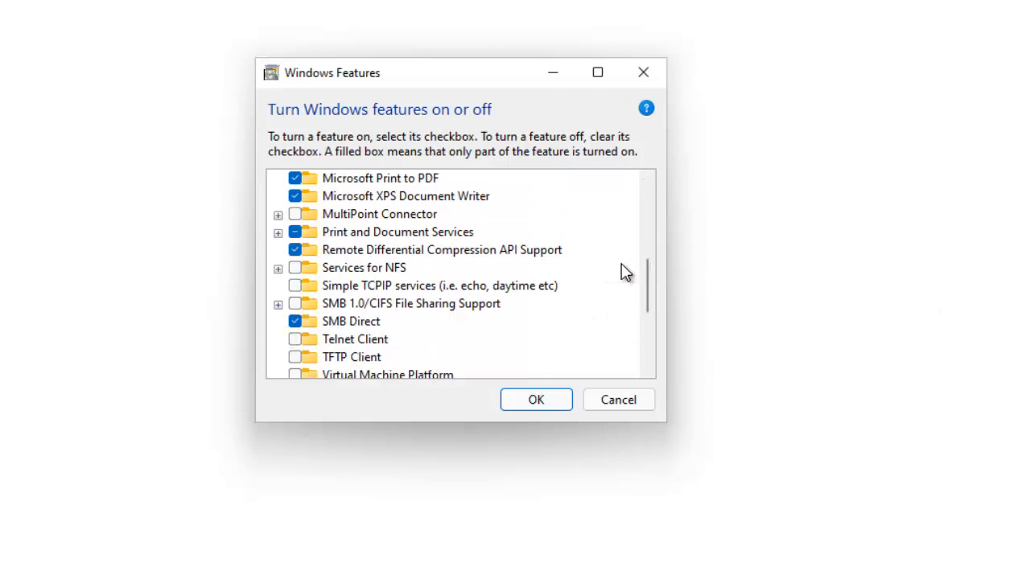
{"action": "left_click_drag", "start_coordinate": [649, 281], "coordinate": [651, 184]}
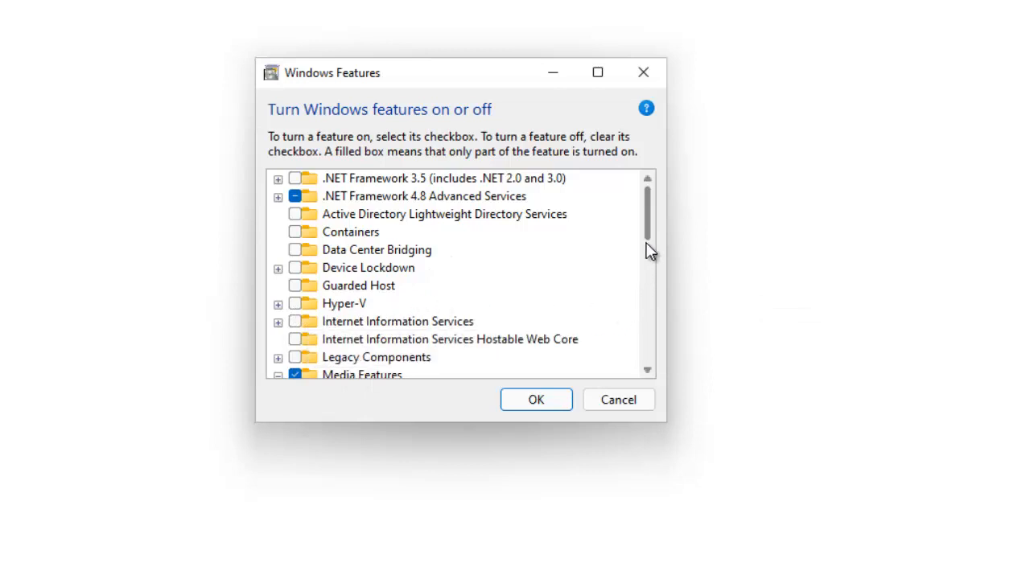
{"action": "left_click_drag", "start_coordinate": [644, 210], "coordinate": [642, 223]}
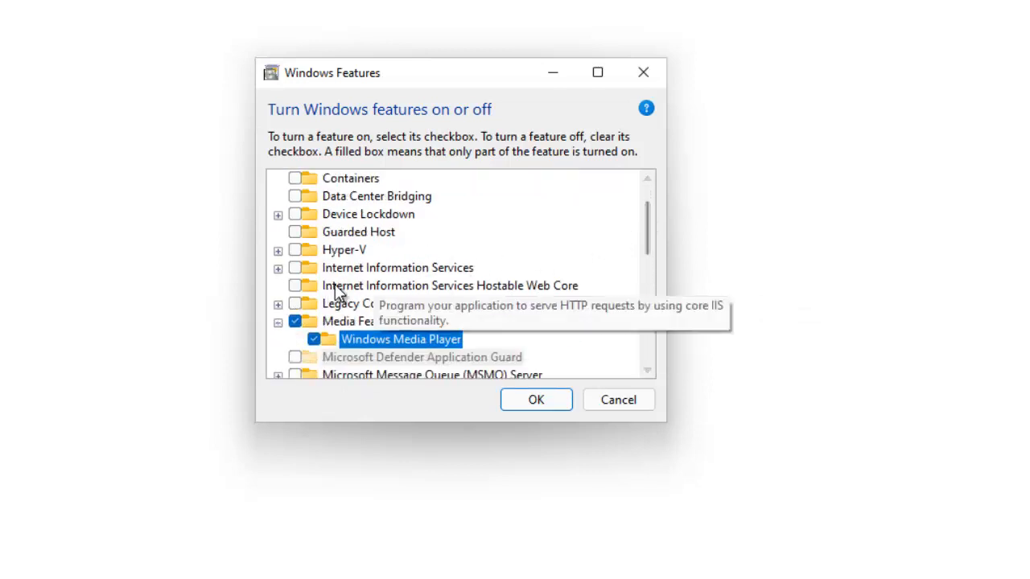
{"action": "left_click", "coordinate": [278, 269]}
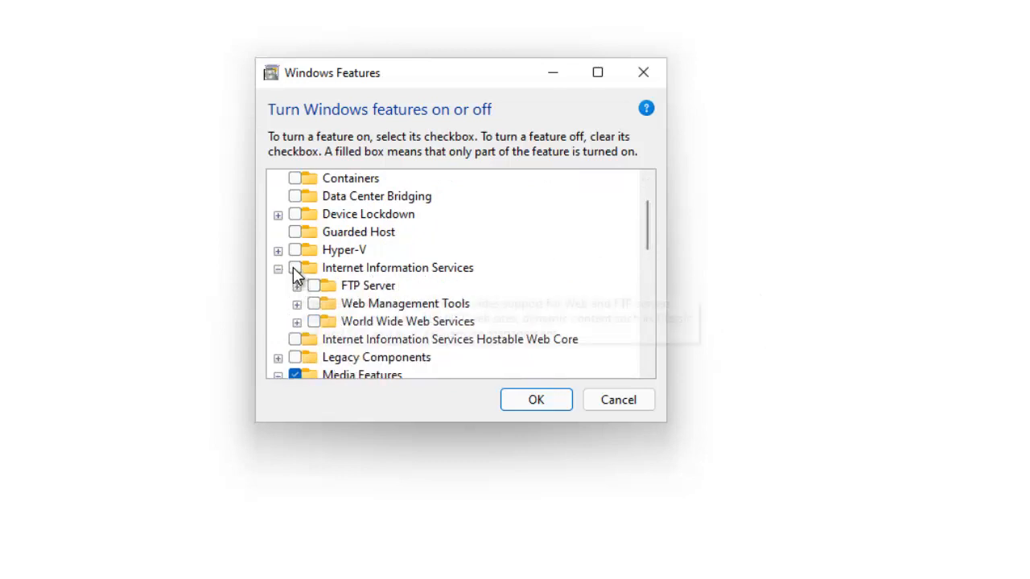
{"action": "left_click", "coordinate": [295, 268]}
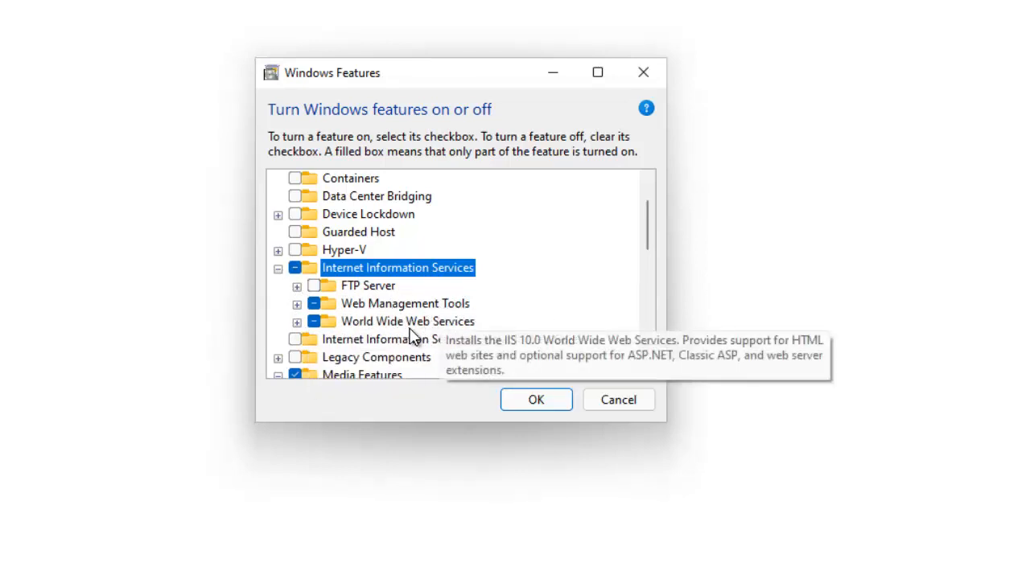
{"action": "left_click", "coordinate": [314, 287]}
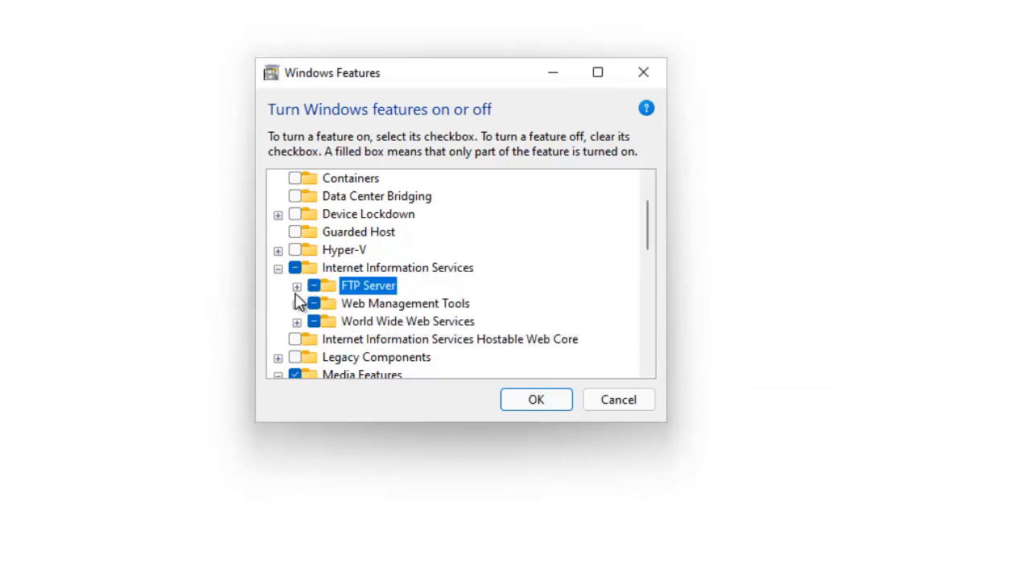
{"action": "left_click", "coordinate": [297, 288]}
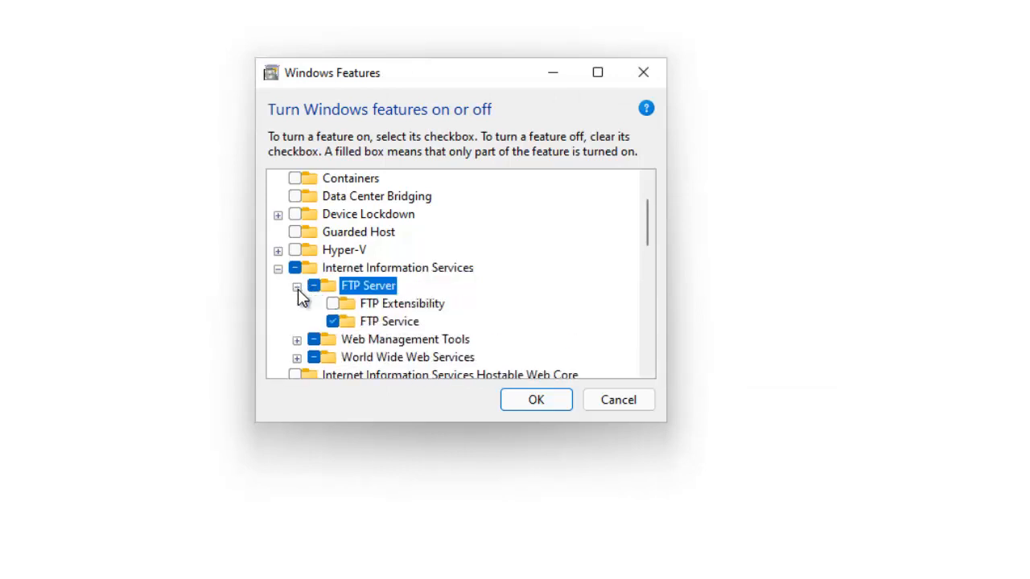
- Turn on IIS Management Service under Web Management Tools, apply the feature changes and close Control Panel
{"action": "left_click", "coordinate": [297, 341]}
{"action": "scroll", "coordinate": [344, 330], "scroll_direction": "down", "scroll_amount": 1}
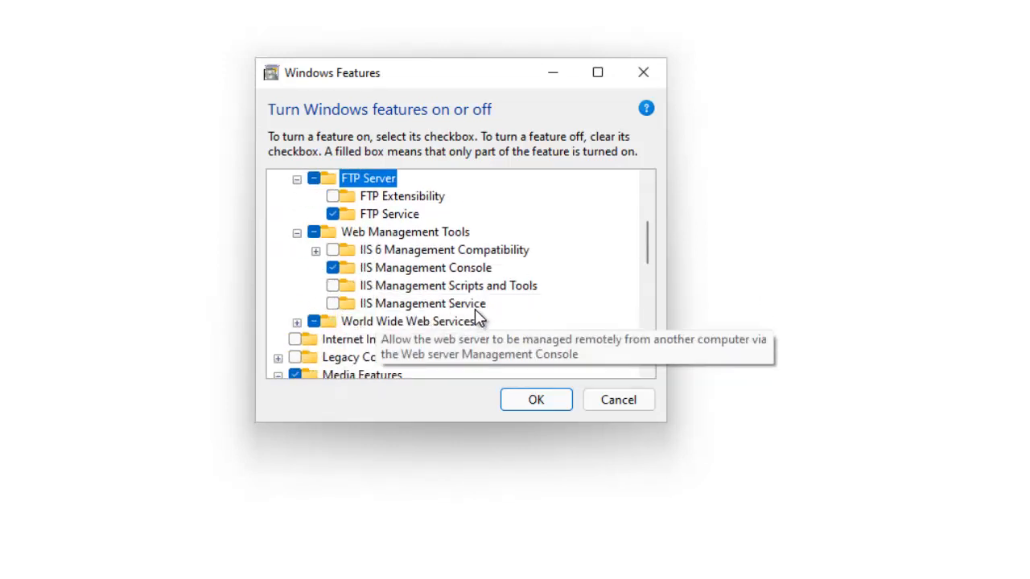
{"action": "left_click", "coordinate": [334, 304]}
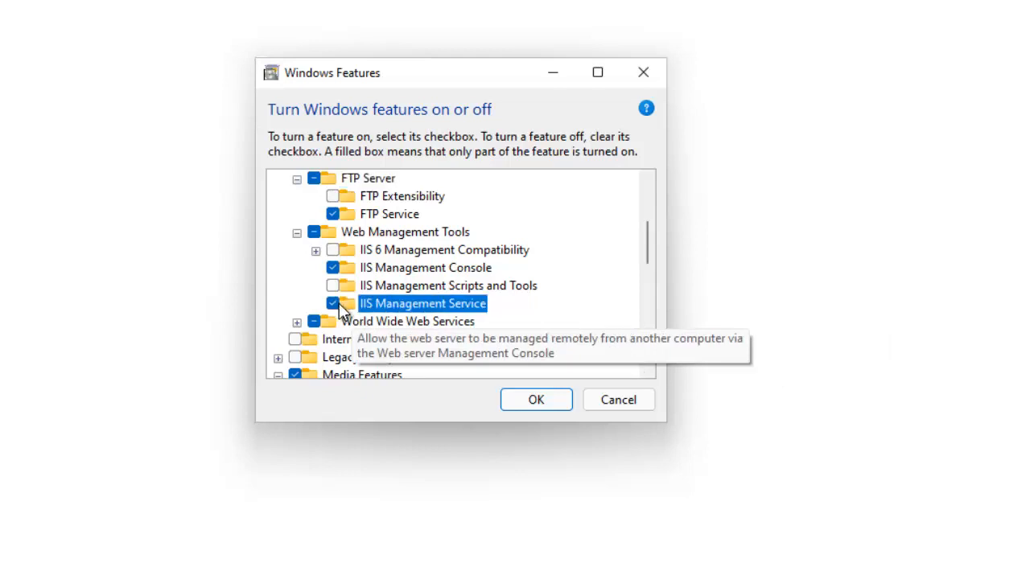
{"action": "left_click", "coordinate": [297, 322]}
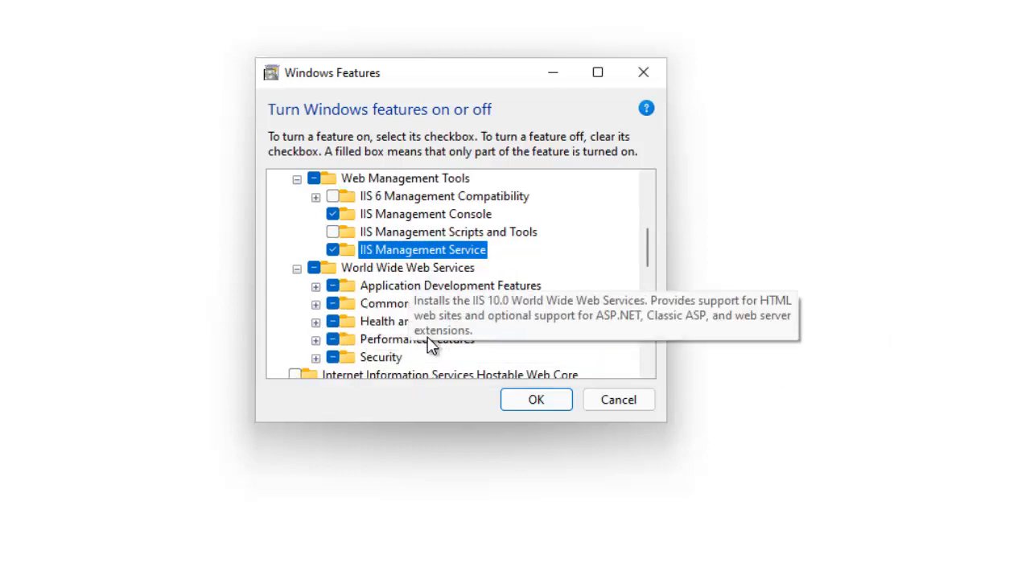
{"action": "left_click", "coordinate": [535, 400]}
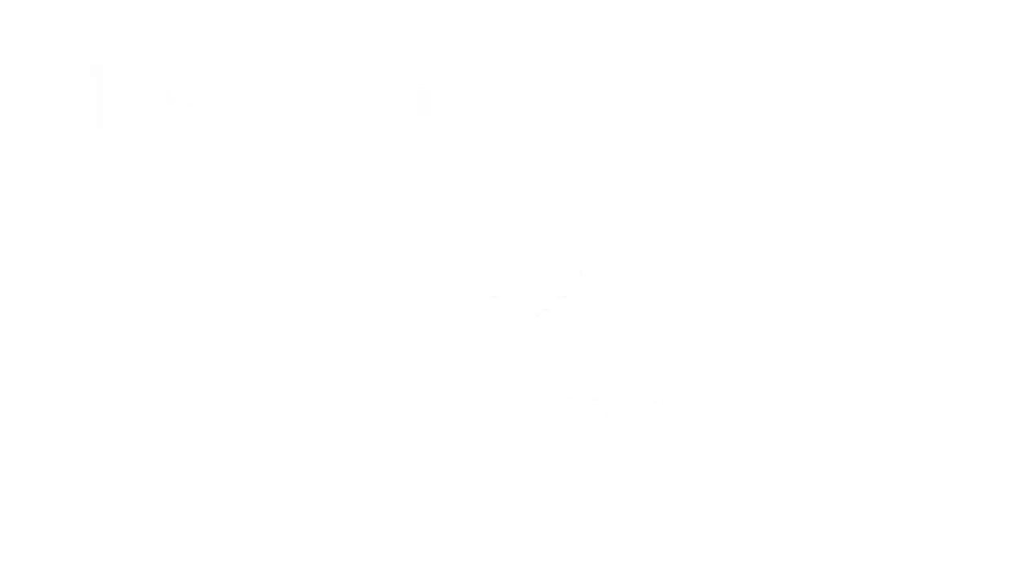
{"action": "left_click", "coordinate": [1018, 8]}
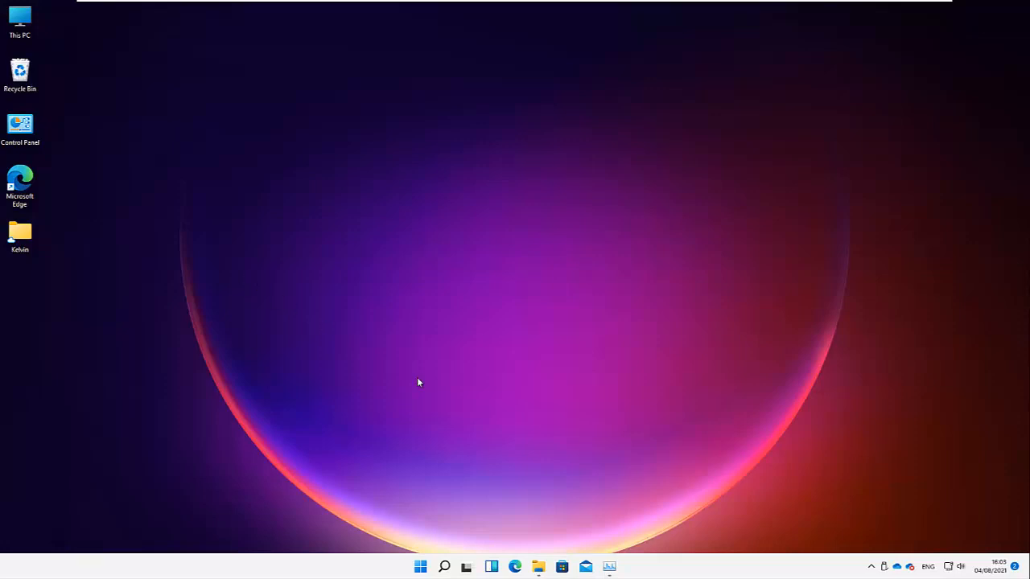
- Move the pinned Settings app to the end of the Start menu's first row and open Settings
{"action": "left_click", "coordinate": [420, 565]}
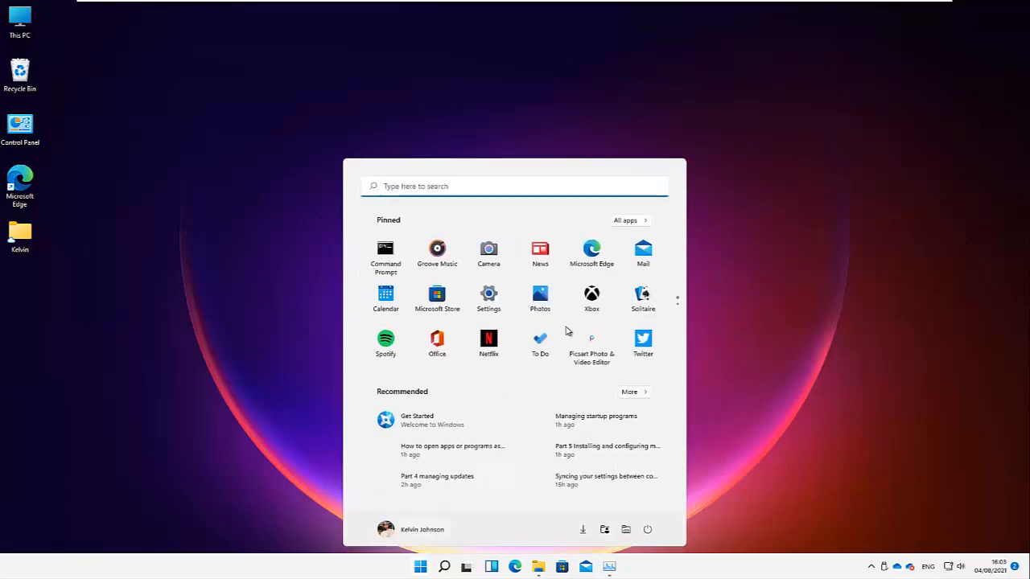
{"action": "left_click_drag", "start_coordinate": [493, 293], "coordinate": [643, 257]}
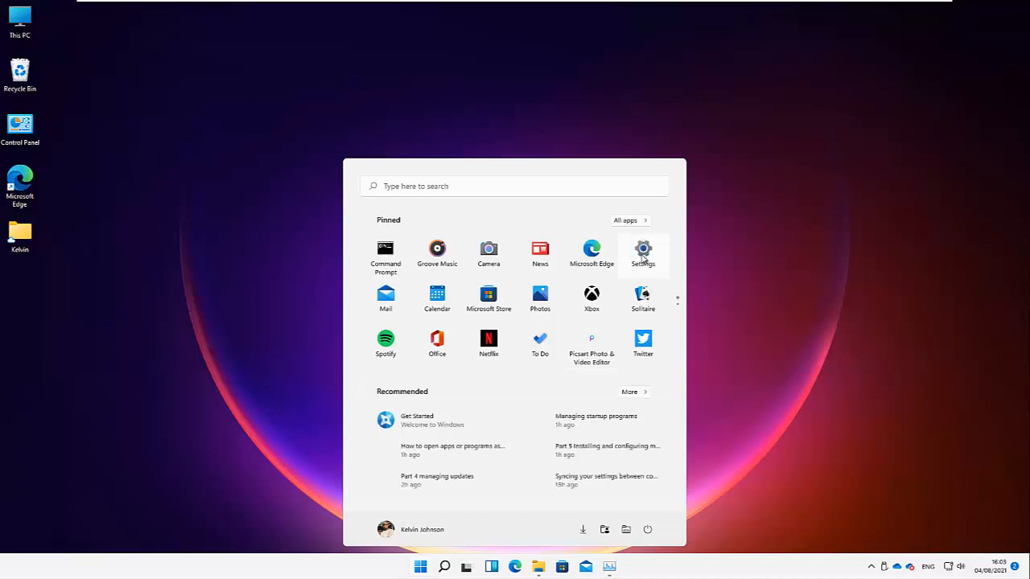
{"action": "left_click", "coordinate": [643, 256]}
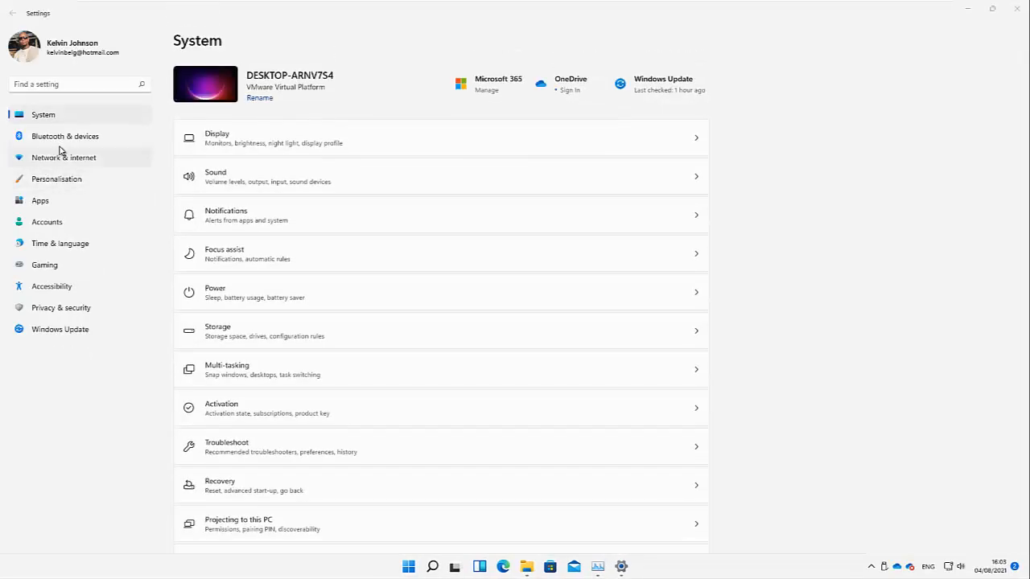
- Open the AutoPlay settings under Bluetooth & devices and set the removable drive default to Ask me every time
{"action": "left_click", "coordinate": [71, 138]}
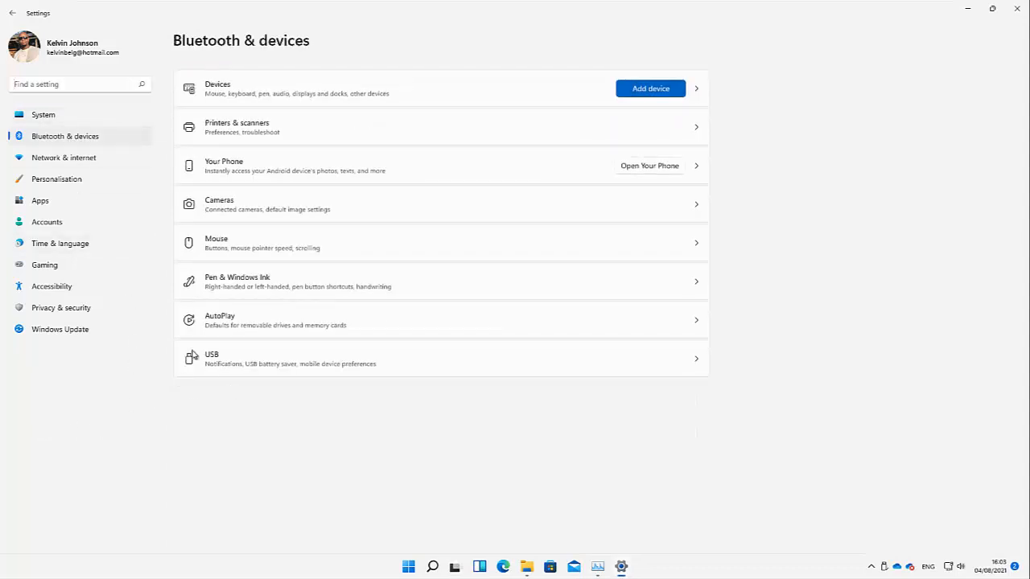
{"action": "left_click", "coordinate": [235, 325]}
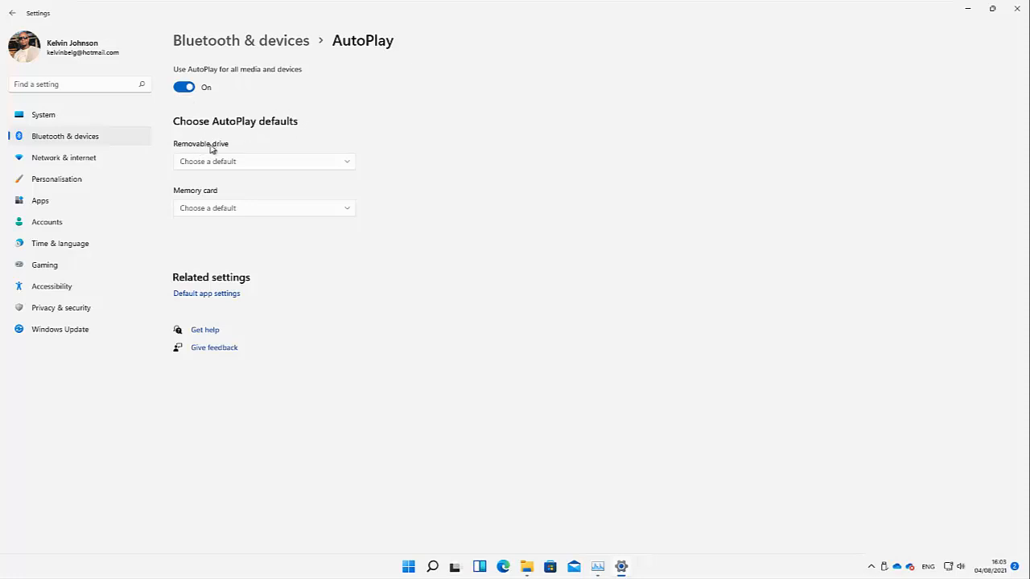
{"action": "left_click", "coordinate": [292, 165]}
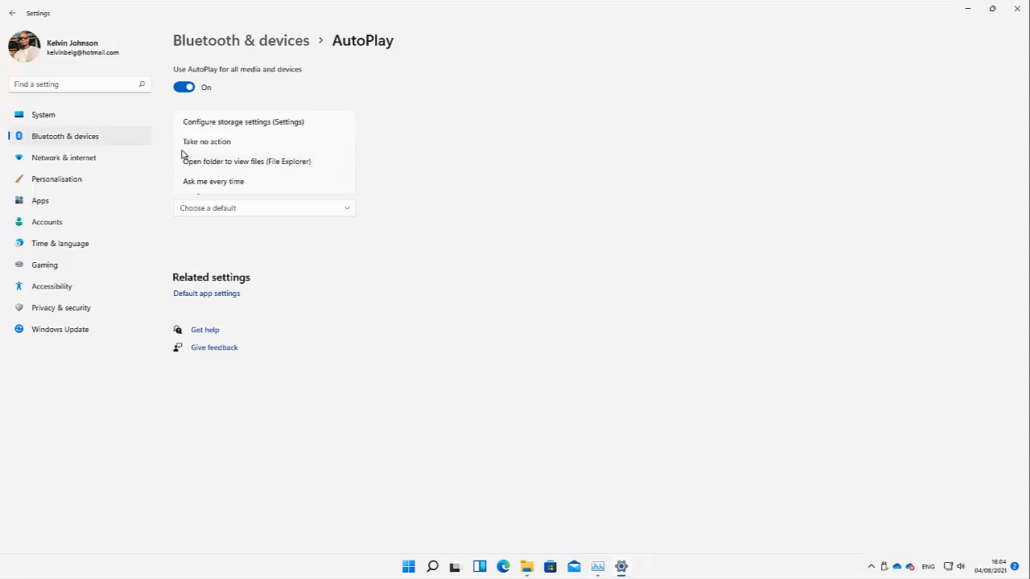
{"action": "left_click", "coordinate": [394, 147]}
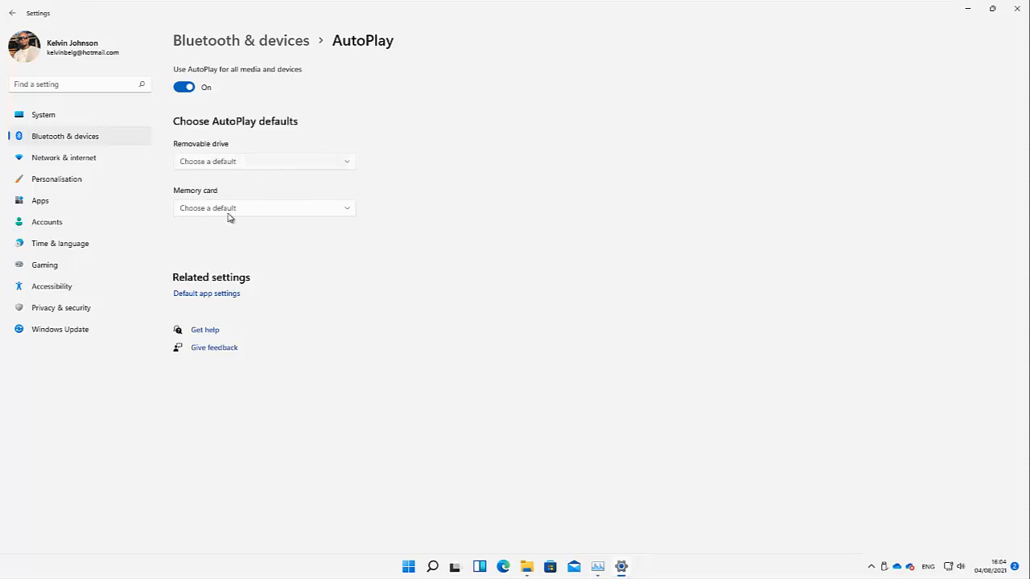
{"action": "left_click", "coordinate": [263, 163]}
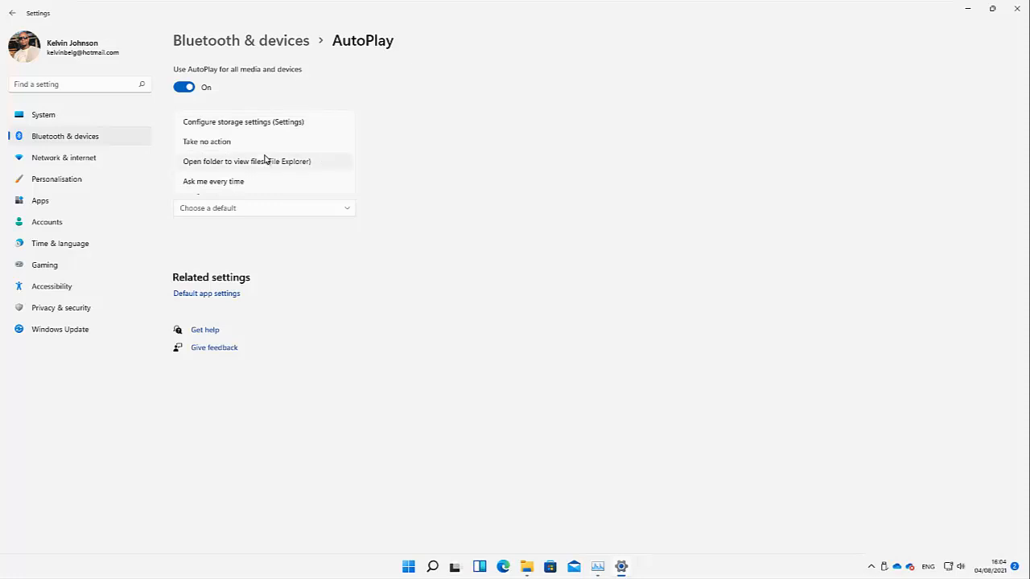
{"action": "left_click", "coordinate": [221, 183]}
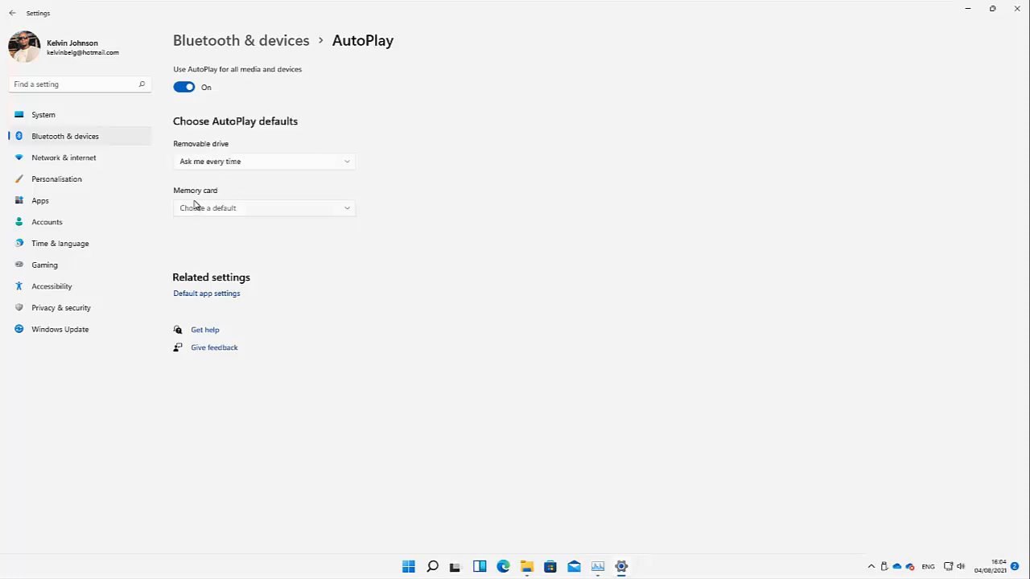
- Set the memory card AutoPlay default to Take no action after trying Open folder to view files (File Explorer)
{"action": "left_click", "coordinate": [251, 209]}
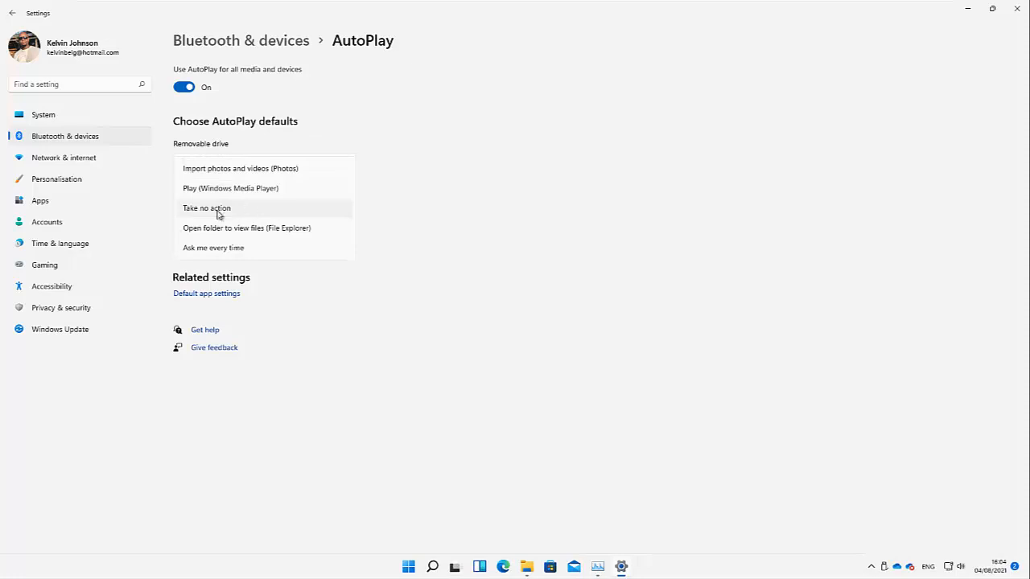
{"action": "left_click", "coordinate": [215, 229]}
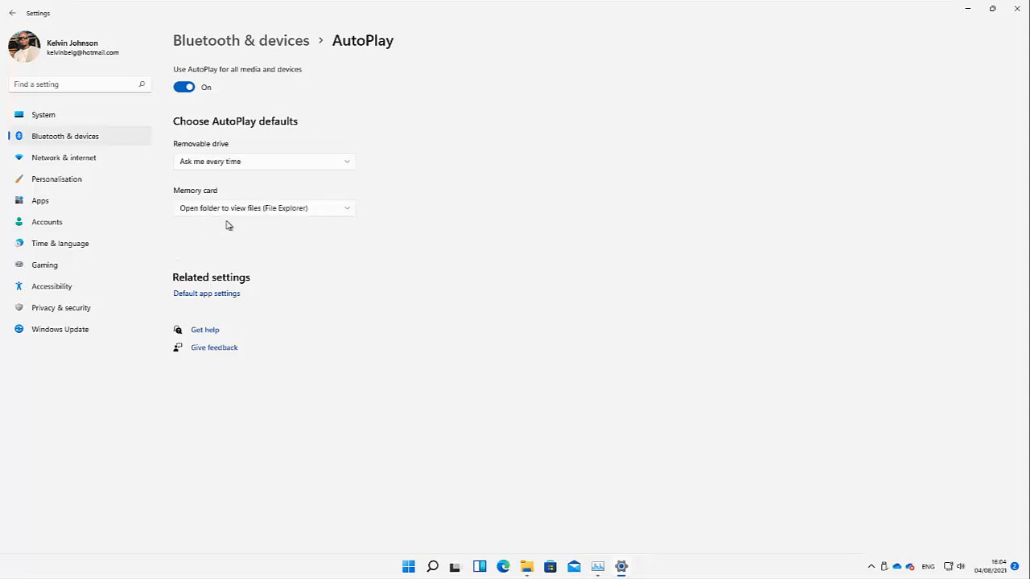
{"action": "left_click", "coordinate": [260, 211]}
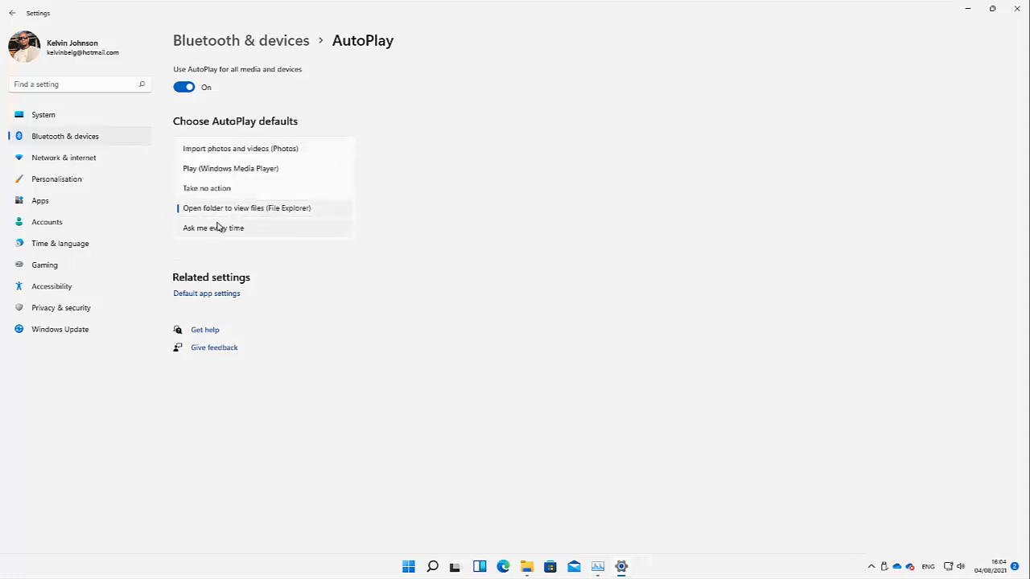
{"action": "left_click", "coordinate": [217, 193]}
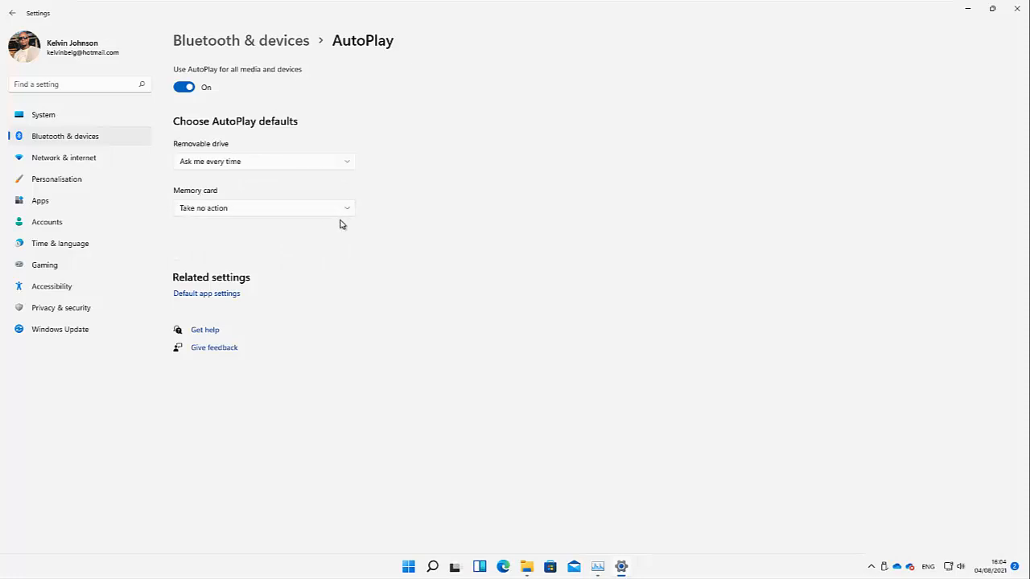